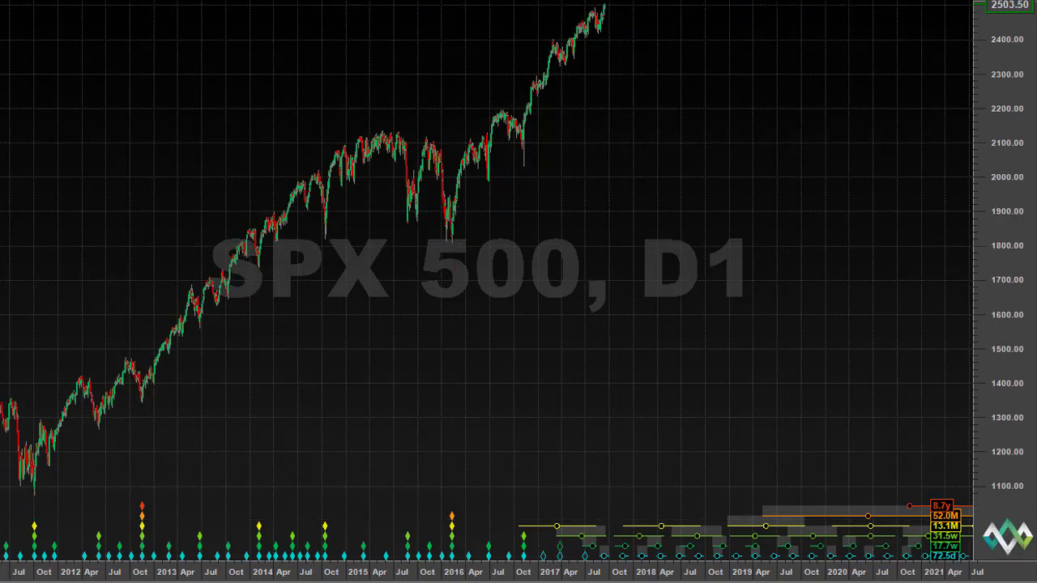
Step: On the 1998 to 2029 range, draw arrows at the trough markers for late 2002, early 2009 and late 2012
scroll(606, 377, "down", 3)
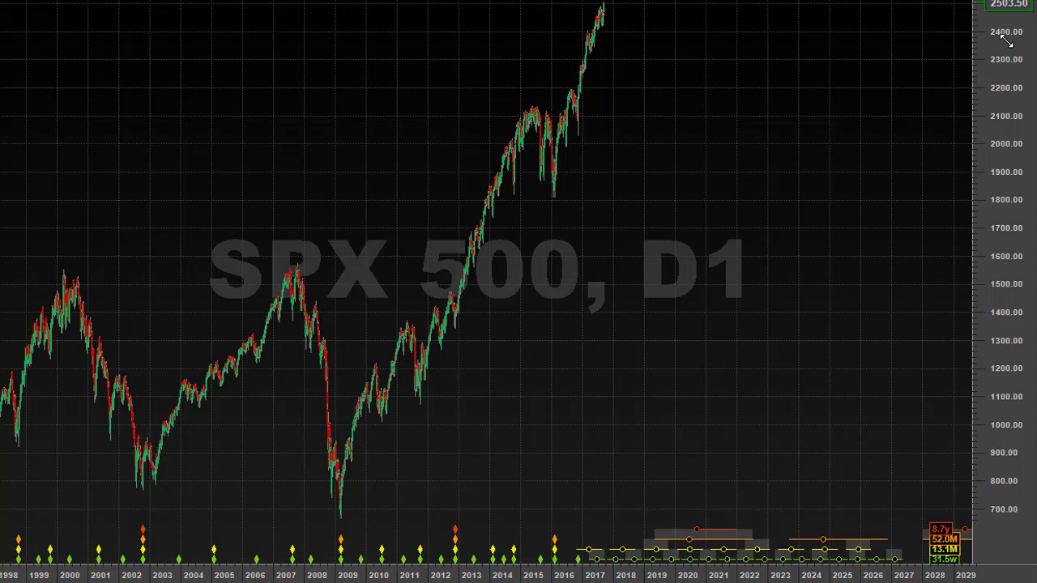
left_click_drag(1003, 69, 1002, 81)
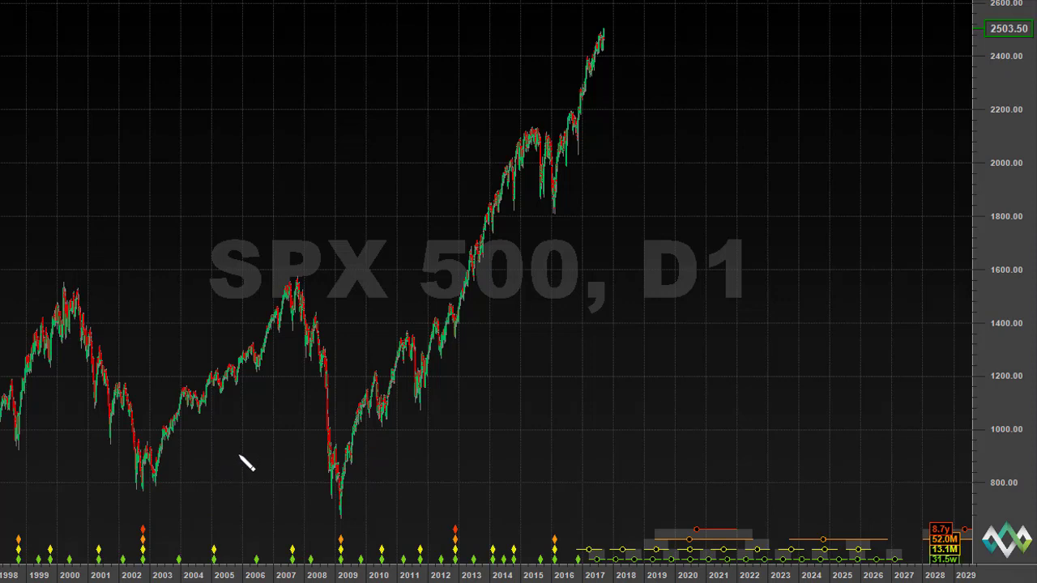
left_click_drag(162, 514, 238, 452)
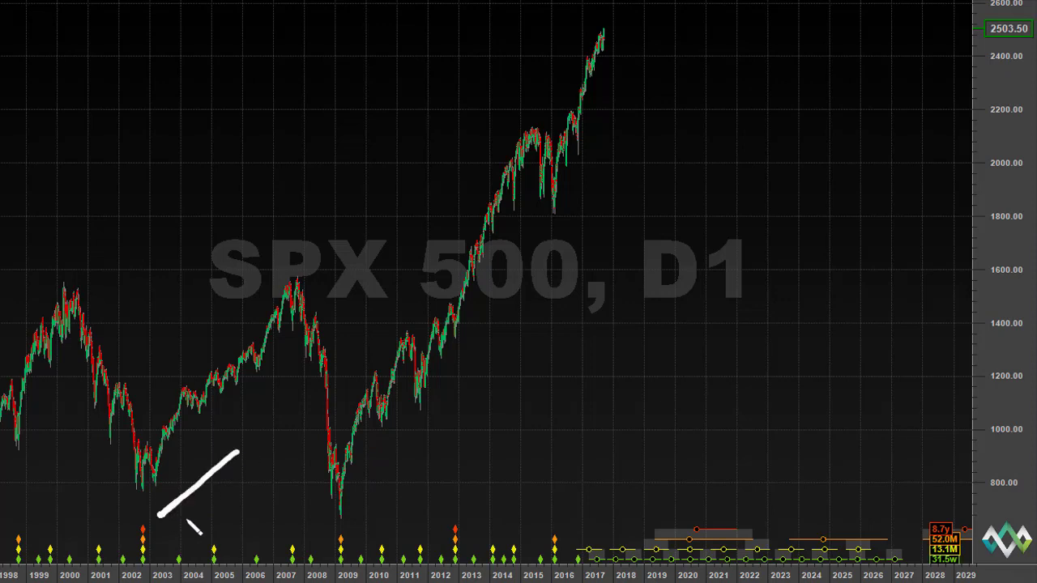
left_click_drag(166, 482, 195, 510)
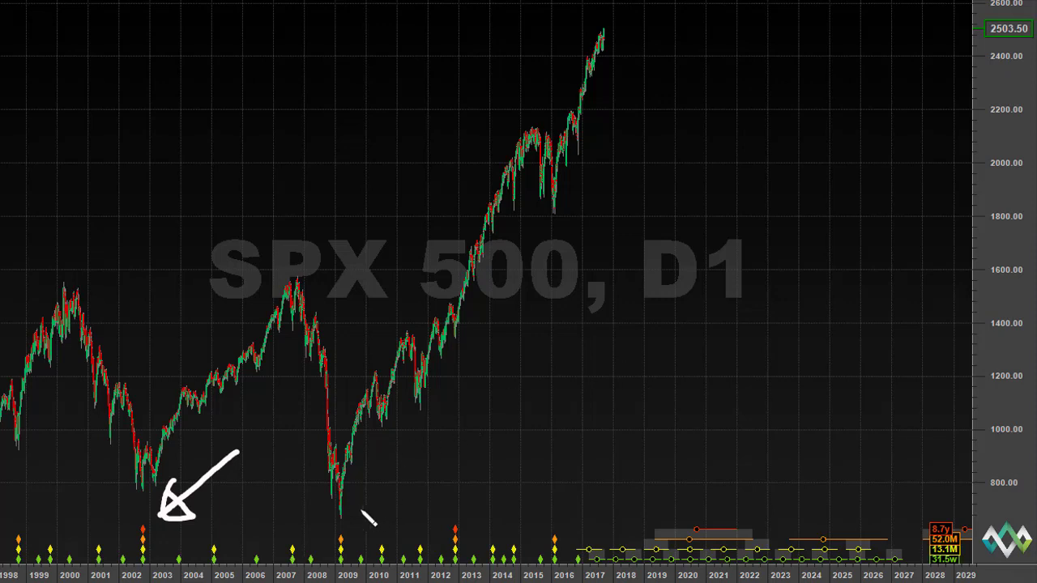
left_click_drag(362, 515, 416, 468)
left_click_drag(355, 496, 345, 521)
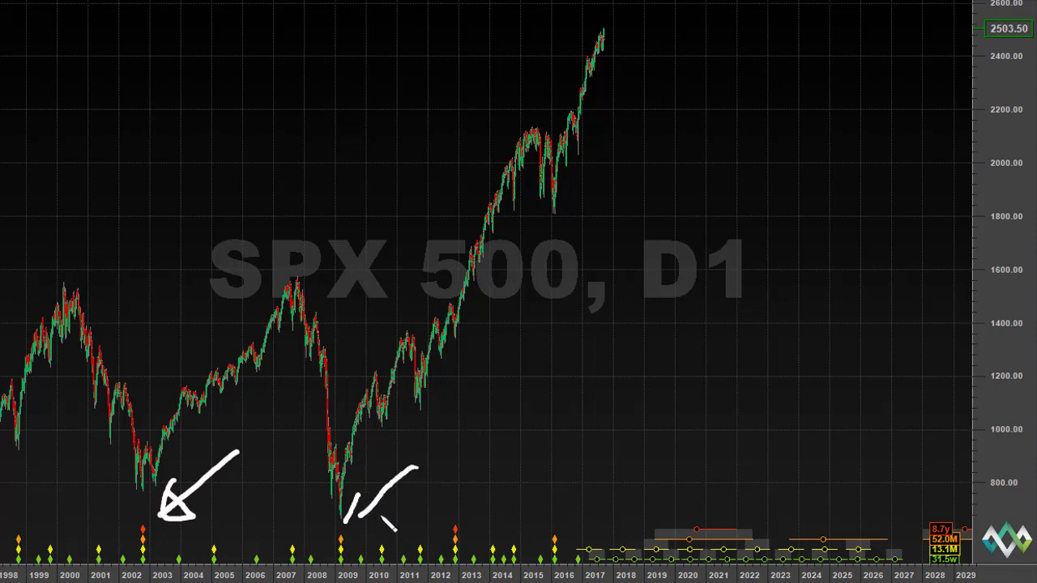
mouse_move(540, 442)
left_mouse_down()
mouse_move(463, 511)
mouse_move(506, 519)
mouse_move(476, 489)
left_mouse_up()
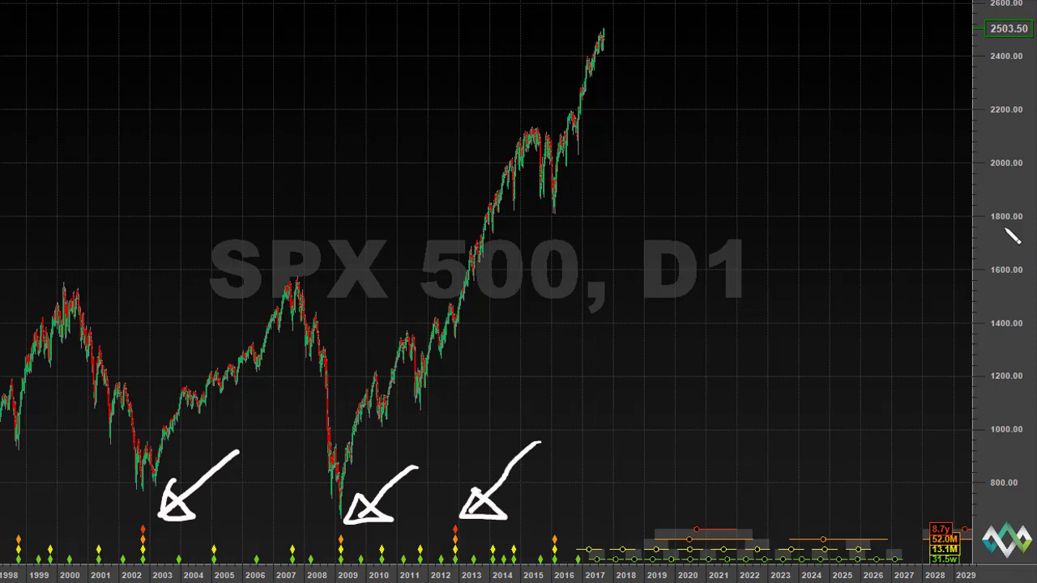
Step: Mark the early-2016 low with a circle and an arrow down to its trough markers, and clear all annotations
left_click_drag(526, 195, 565, 195)
left_click_drag(552, 246, 552, 510)
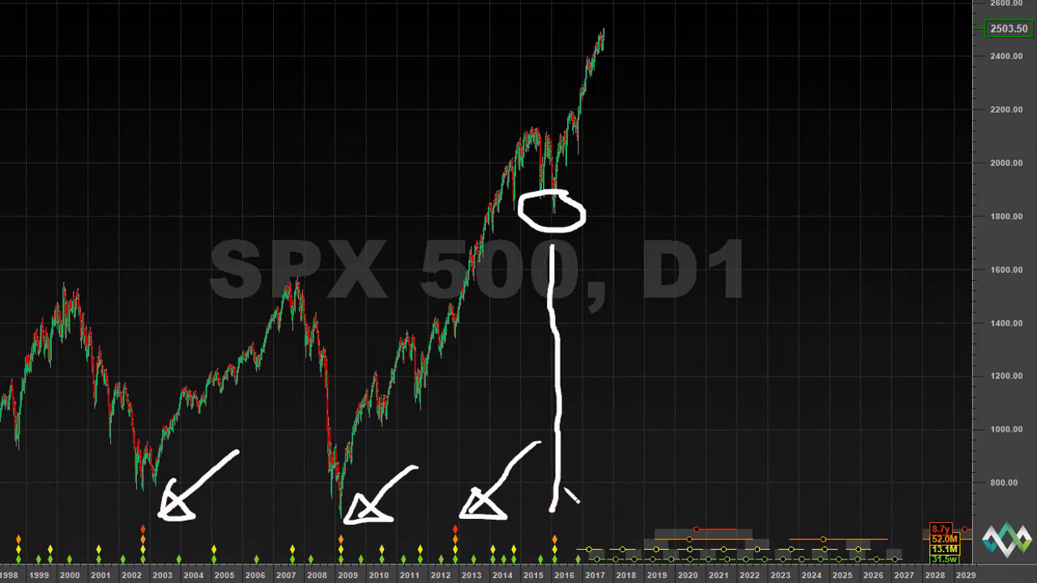
left_click_drag(578, 503, 576, 505)
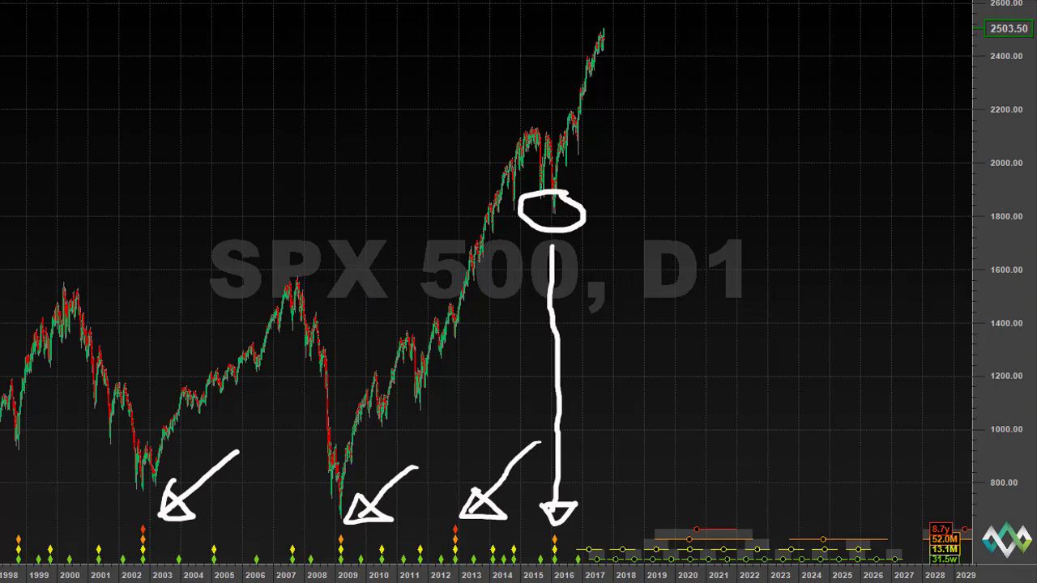
key("e")
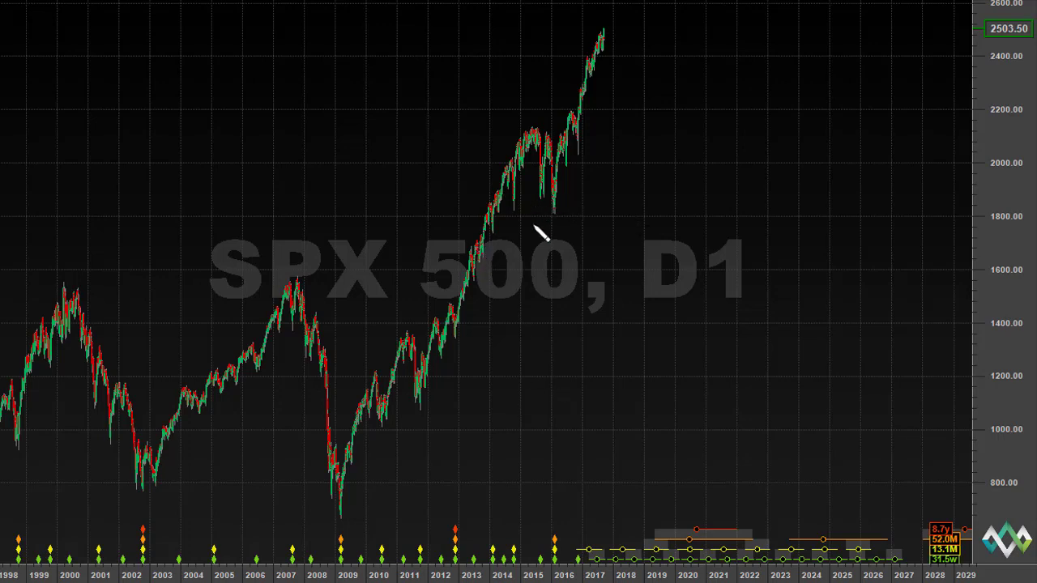
Step: Circle the 2016 and 2009 lows, sketch an M-shaped path from late 2012 ending in a downward arrow, and clear the annotations
left_click_drag(552, 216, 554, 217)
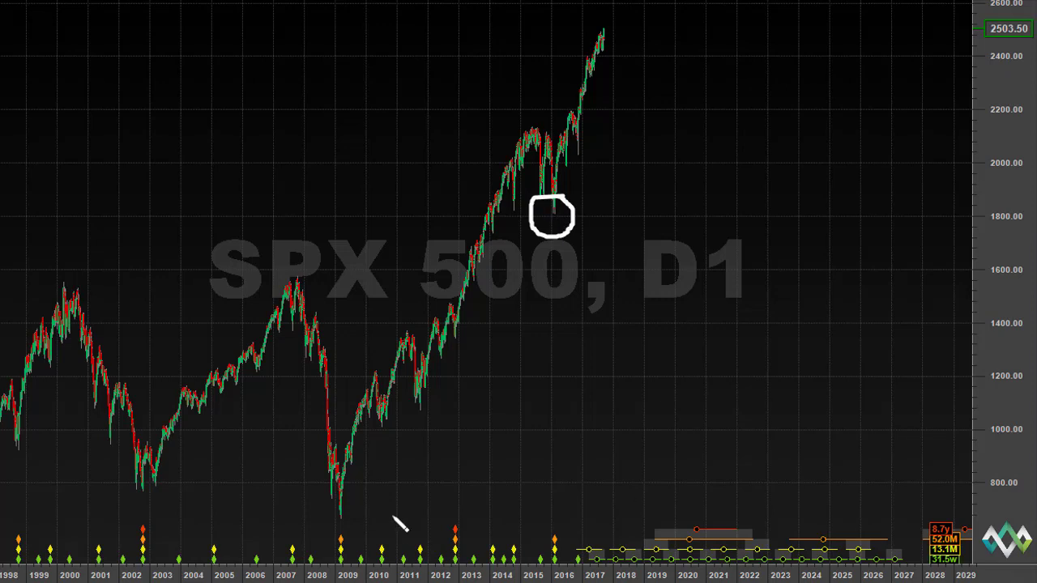
mouse_move(346, 478)
left_mouse_down()
mouse_move(365, 524)
mouse_move(347, 479)
left_mouse_up()
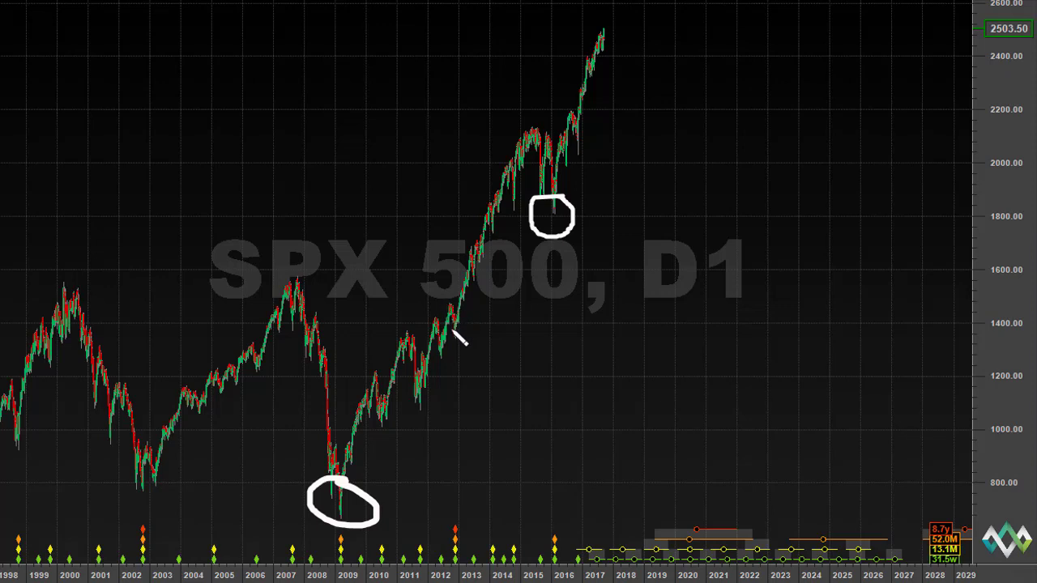
mouse_move(450, 327)
left_mouse_down()
mouse_move(512, 150)
mouse_move(535, 129)
mouse_move(552, 162)
left_mouse_up()
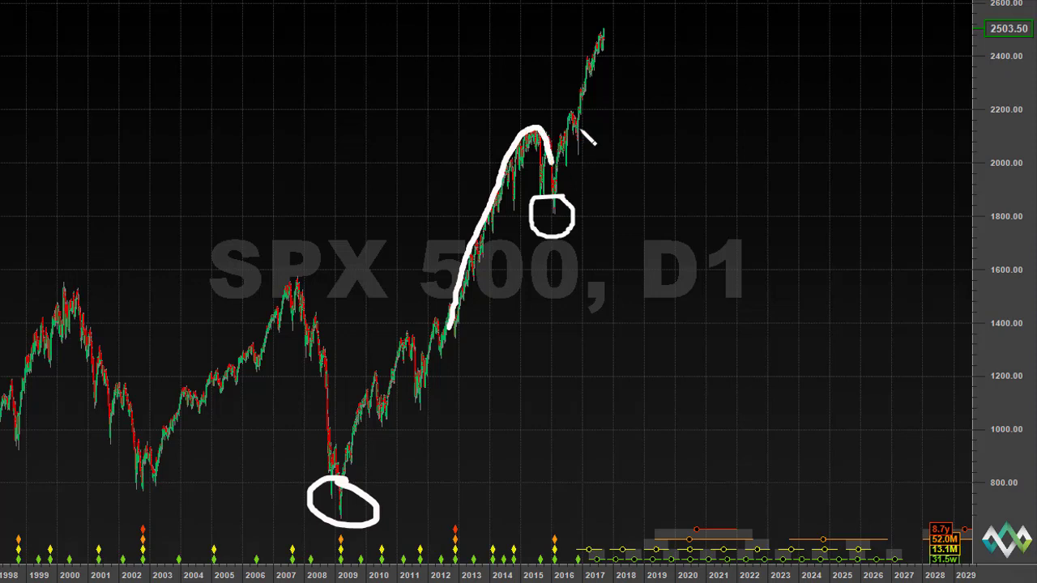
mouse_move(557, 203)
left_mouse_down()
mouse_move(599, 146)
mouse_move(685, 314)
mouse_move(658, 290)
mouse_move(680, 315)
mouse_move(687, 279)
mouse_move(654, 296)
left_mouse_up()
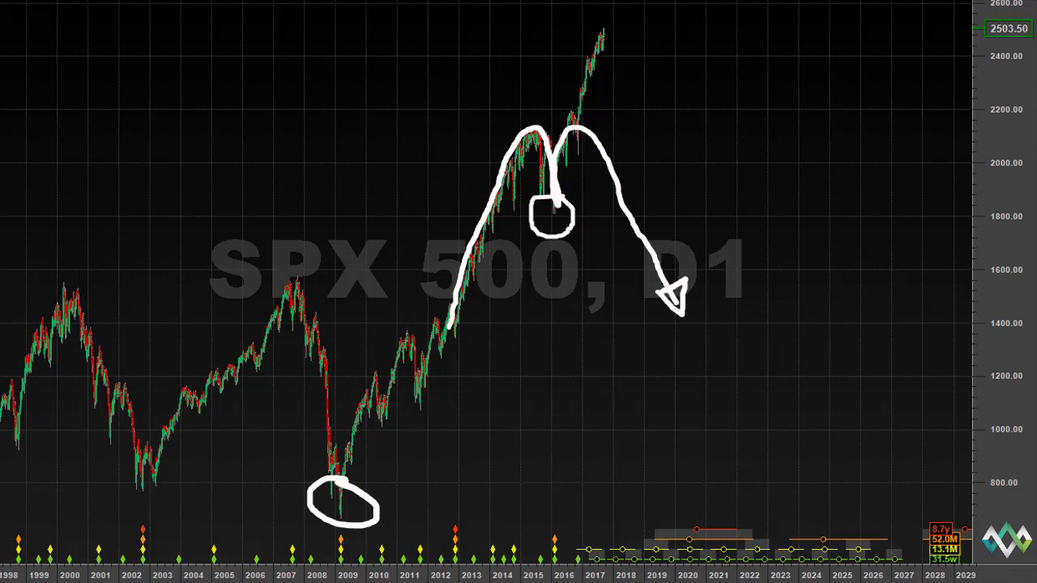
key("Escape")
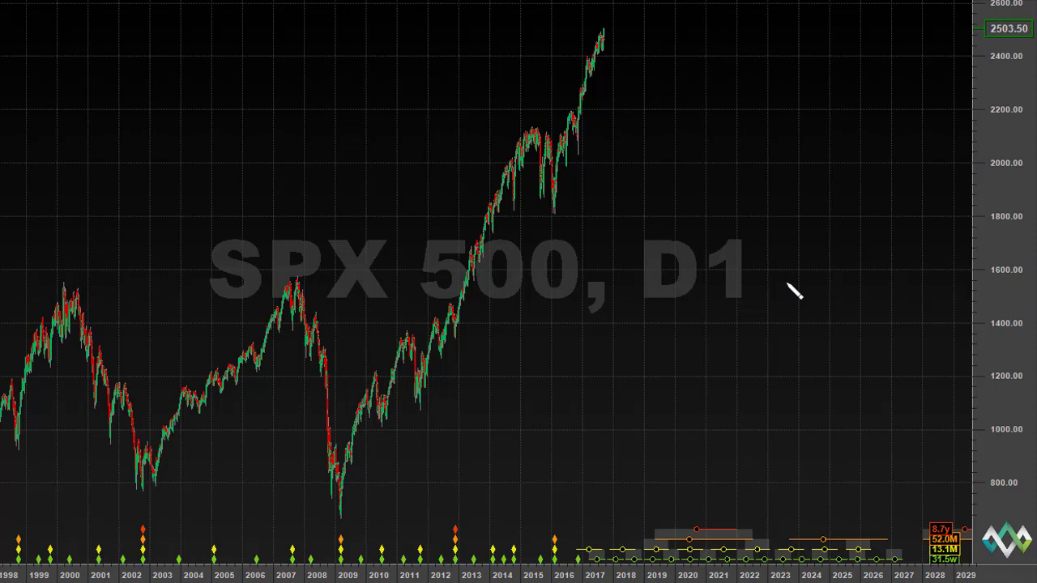
Step: Sketch an M-shaped path from the 2011 low to a downward arrow at about 1200, and clear the drawing
left_click_drag(419, 397, 491, 203)
mouse_move(533, 128)
left_mouse_down()
mouse_move(556, 210)
mouse_move(576, 127)
mouse_move(661, 366)
mouse_move(677, 331)
mouse_move(628, 343)
left_mouse_up()
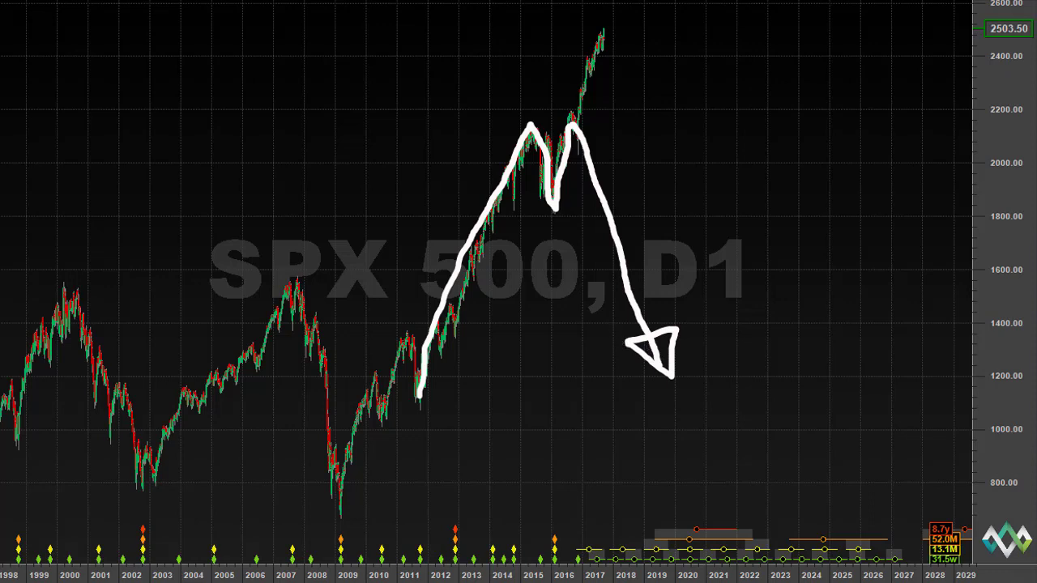
key("Escape")
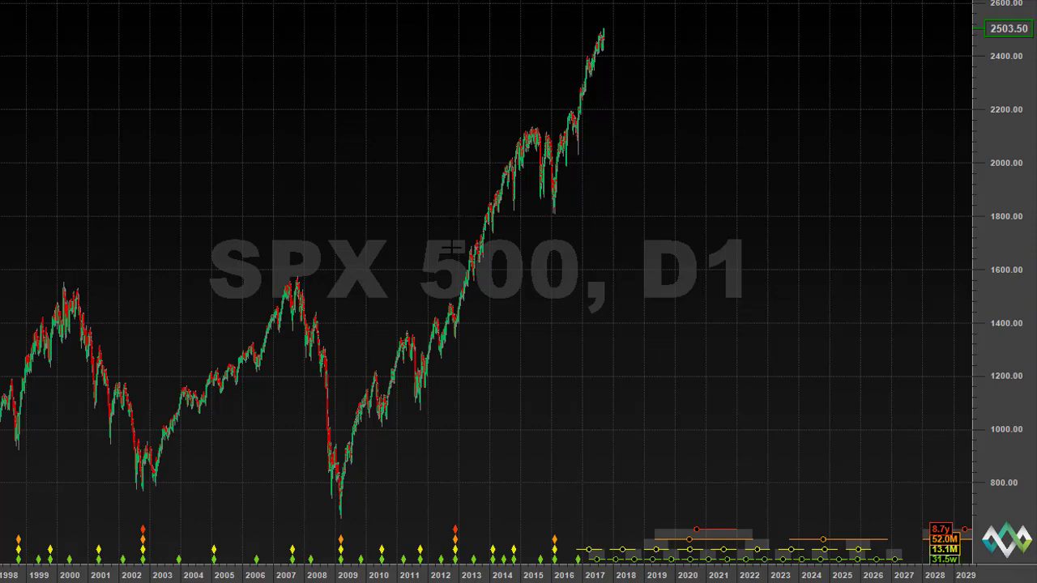
Step: On the mid-2012 to 2018 range, circle the early-2016 low and trace the price path from 2013 to late 2016
left_click_drag(441, 363, 638, 281)
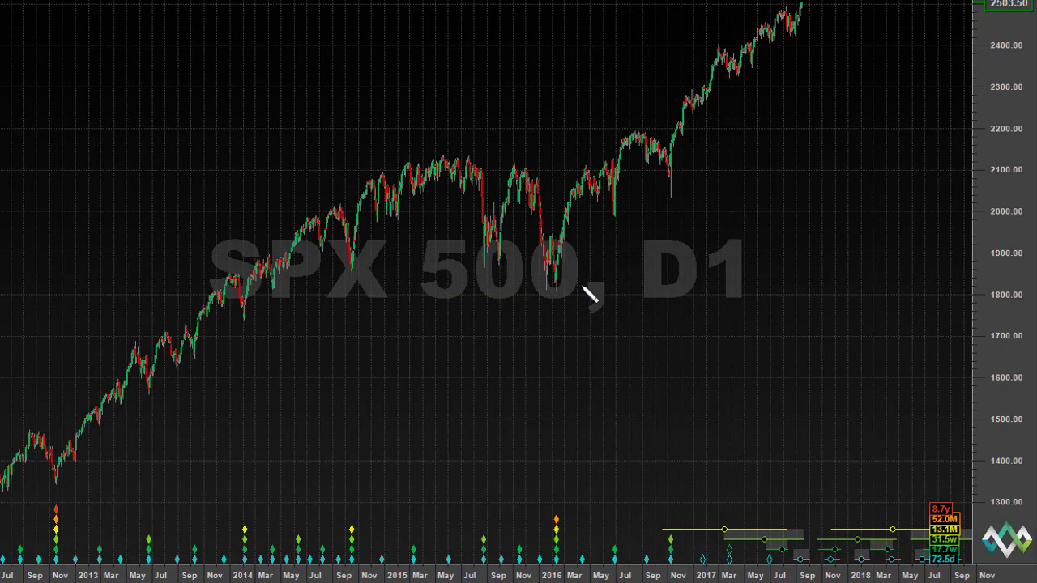
left_click_drag(583, 284, 581, 285)
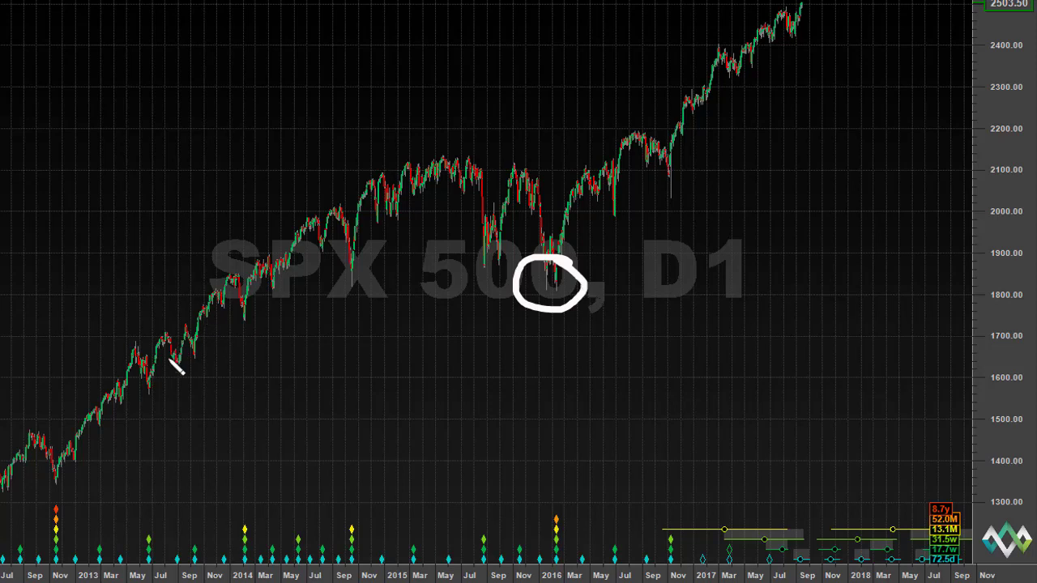
mouse_move(121, 376)
left_mouse_down()
mouse_move(437, 184)
mouse_move(460, 159)
mouse_move(481, 172)
mouse_move(519, 248)
mouse_move(561, 290)
mouse_move(642, 136)
mouse_move(669, 173)
left_mouse_up()
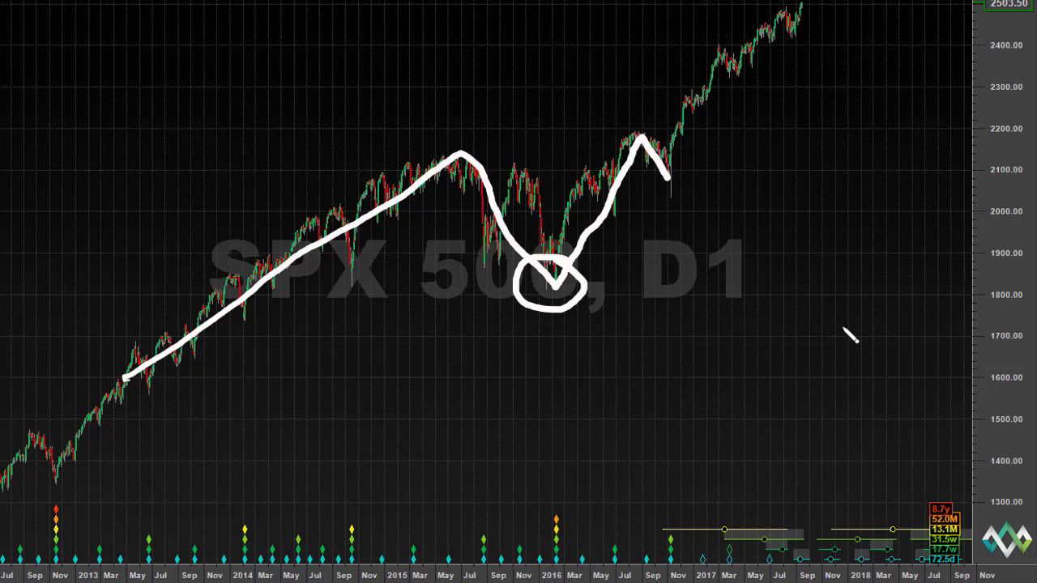
Step: Extend the traced path with a dashed decline from late 2016 to about 1400 in 2018, and clear the drawings
left_click_drag(677, 191, 779, 323)
left_click(708, 239)
left_click_drag(801, 360, 819, 377)
left_click_drag(871, 435, 894, 466)
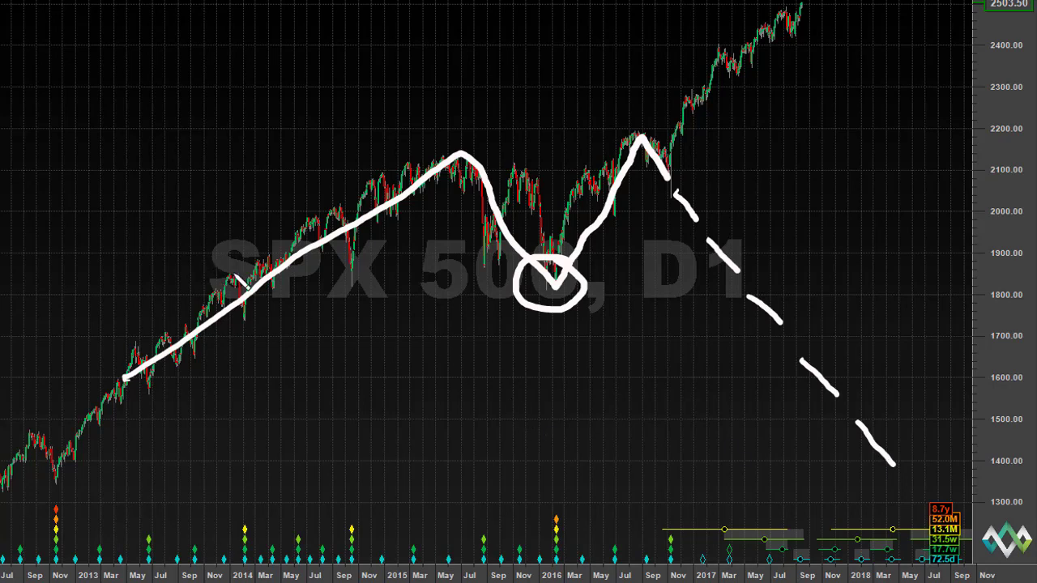
key("Escape")
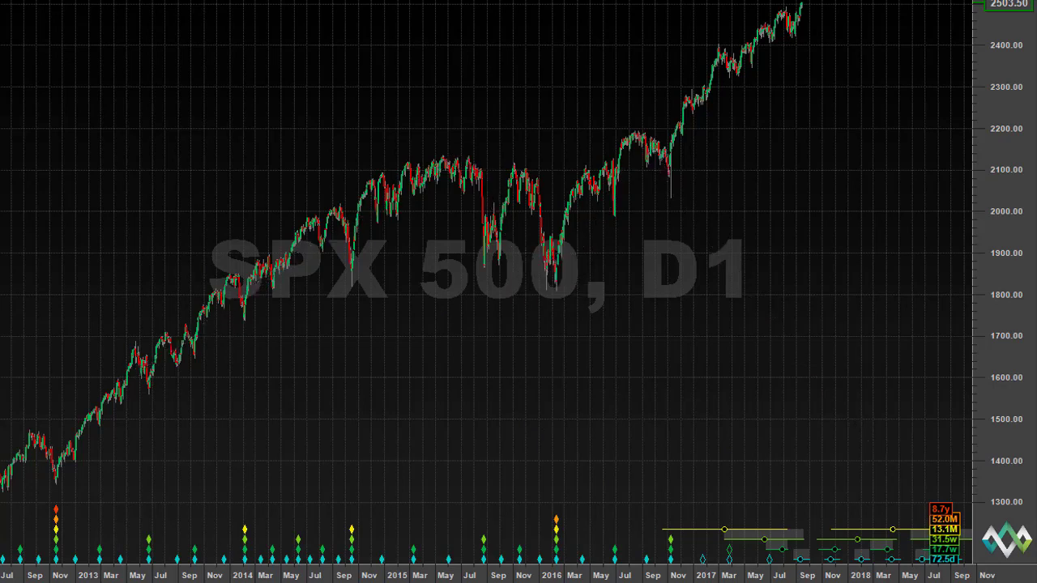
Step: On the 2015 to 2016 range, trace a V-shaped curve from the spring 2015 highs through the February 2016 low to July 2016
left_click_drag(372, 120, 699, 388)
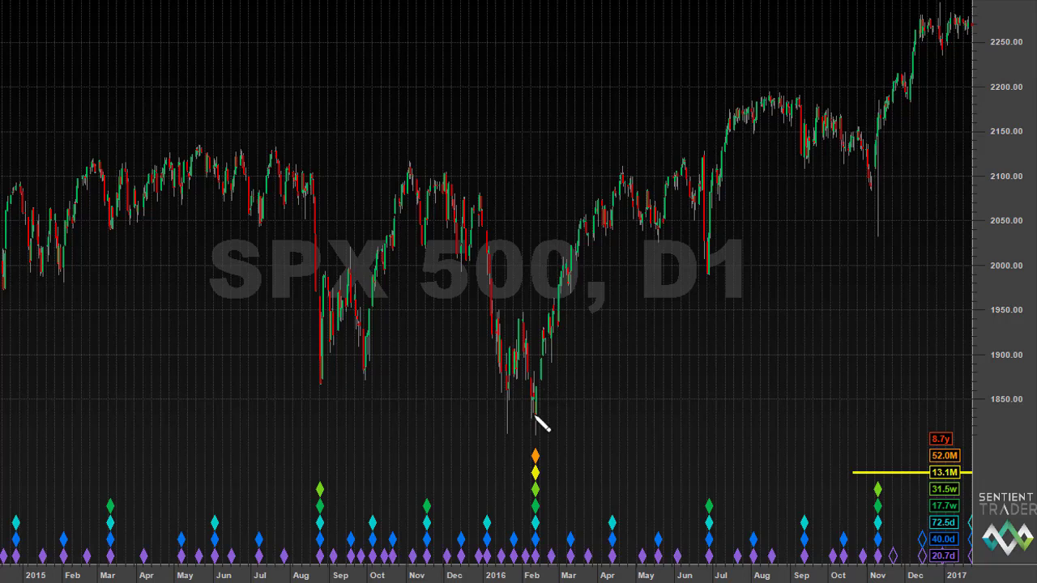
left_click_drag(162, 140, 248, 158)
mouse_move(486, 320)
left_mouse_down()
mouse_move(536, 423)
mouse_move(601, 272)
mouse_move(730, 152)
left_mouse_up()
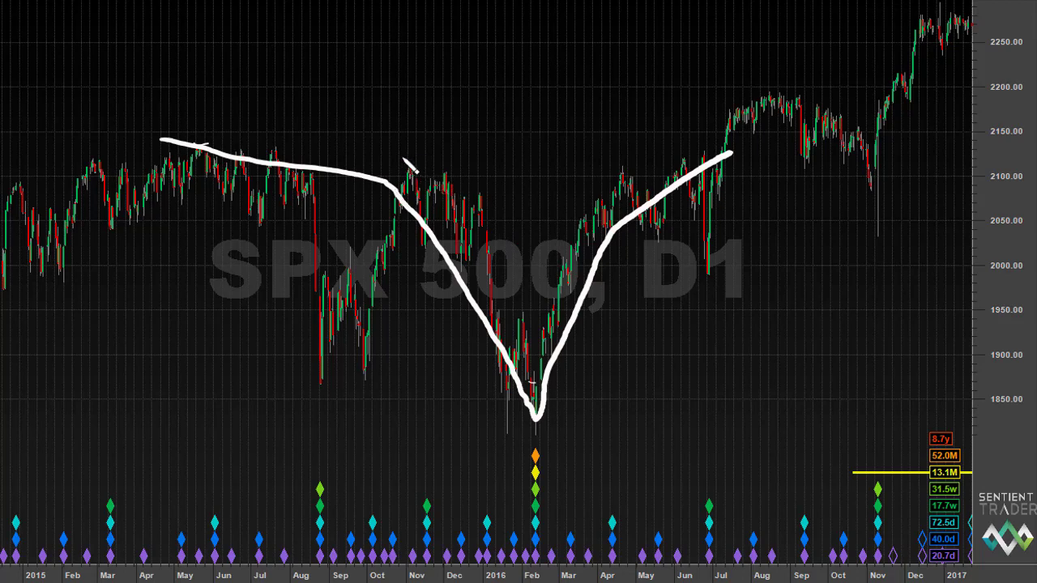
Step: Draw horizontal span markers above the chart on both sides of the February 2016 low, and clear the annotations
left_click_drag(397, 152, 420, 166)
mouse_move(393, 133)
left_mouse_down()
mouse_move(393, 71)
mouse_move(481, 118)
mouse_move(528, 120)
mouse_move(528, 148)
left_mouse_up()
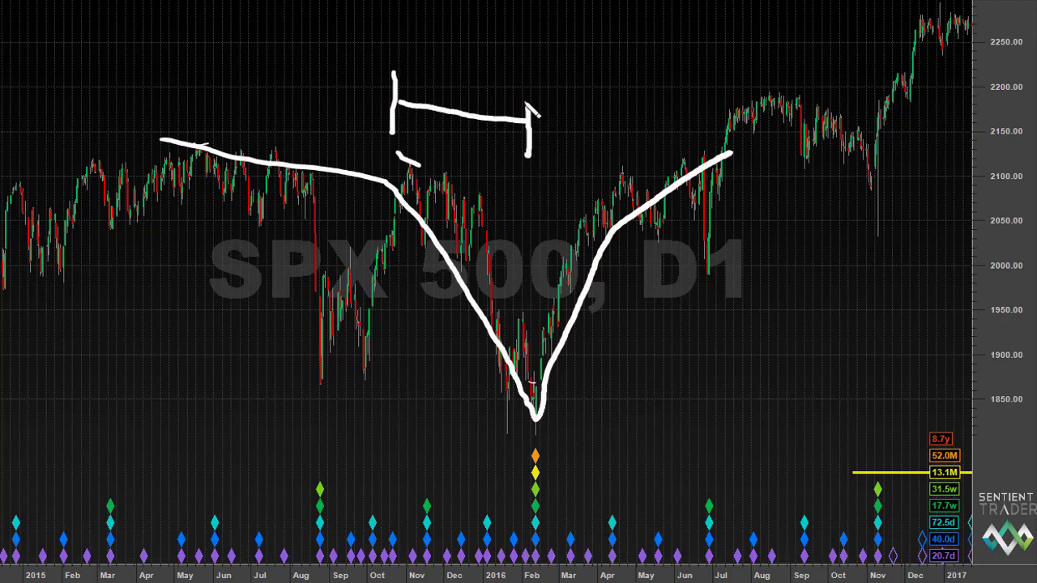
left_click_drag(523, 101, 524, 154)
mouse_move(583, 108)
left_mouse_down()
mouse_move(551, 139)
mouse_move(577, 153)
mouse_move(577, 118)
mouse_move(694, 139)
left_mouse_up()
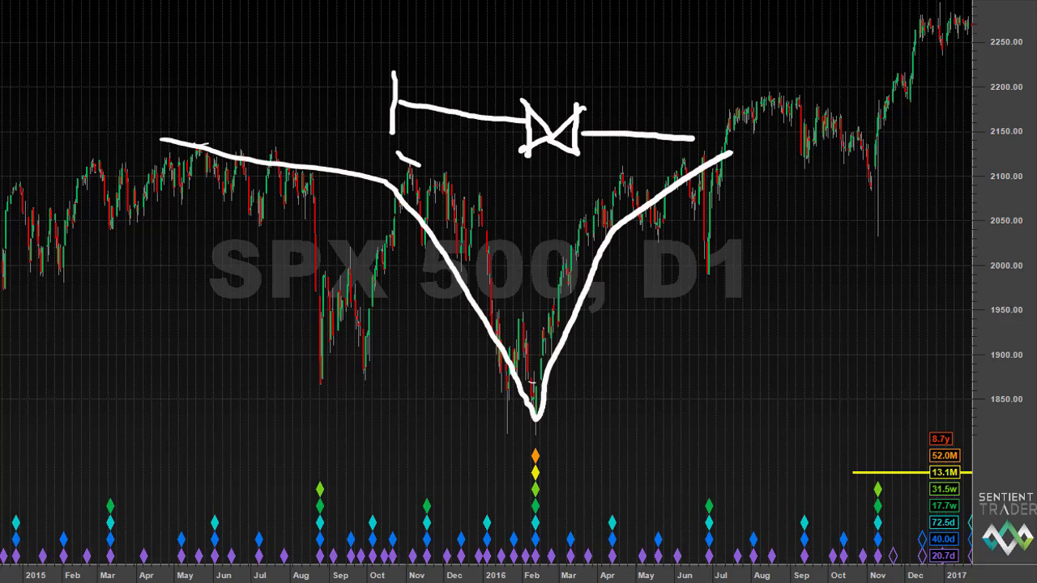
key("Escape")
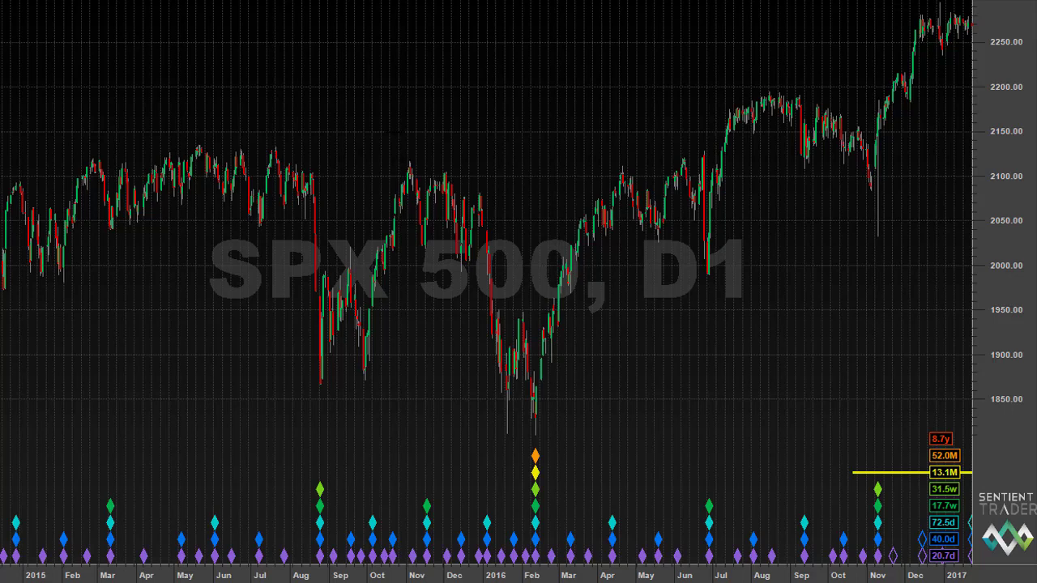
Step: On the November 2015 to June 2016 range, circle three peaks before and three peaks after the February 2016 low
left_click_drag(393, 135, 694, 464)
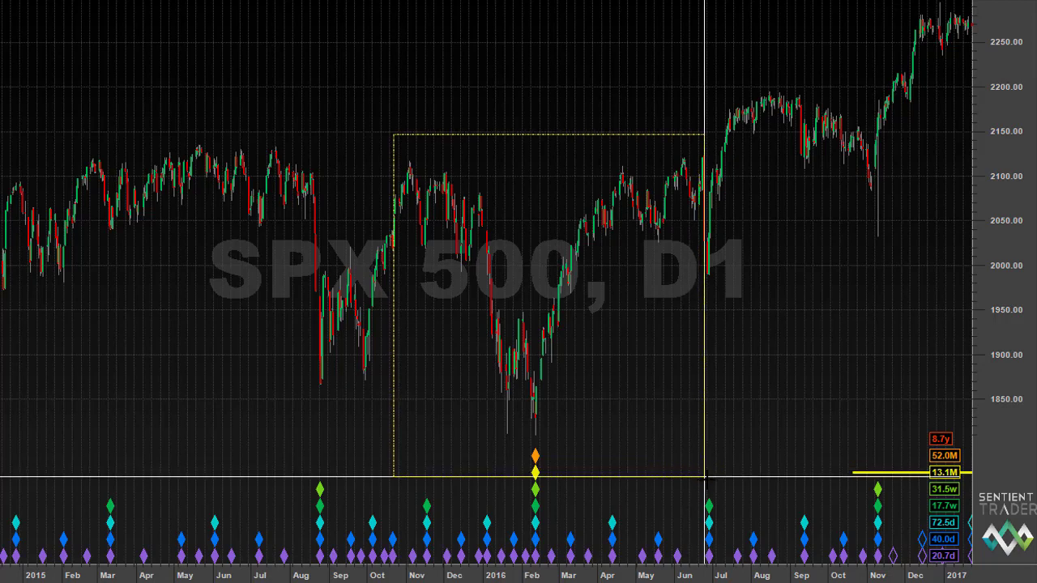
left_click(709, 480)
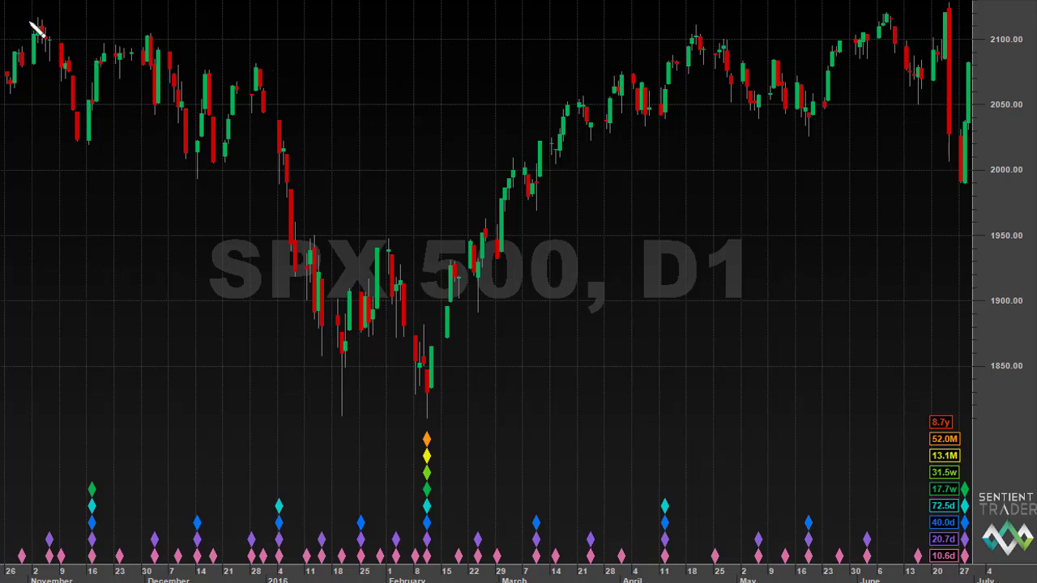
left_click_drag(51, 7, 47, 4)
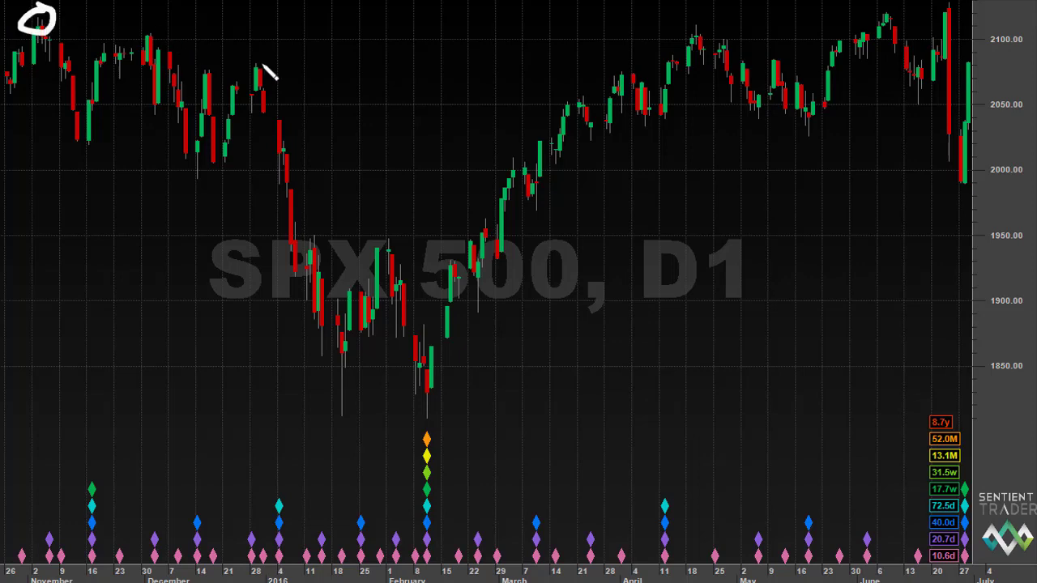
left_click_drag(150, 24, 147, 23)
left_click_drag(257, 58, 246, 58)
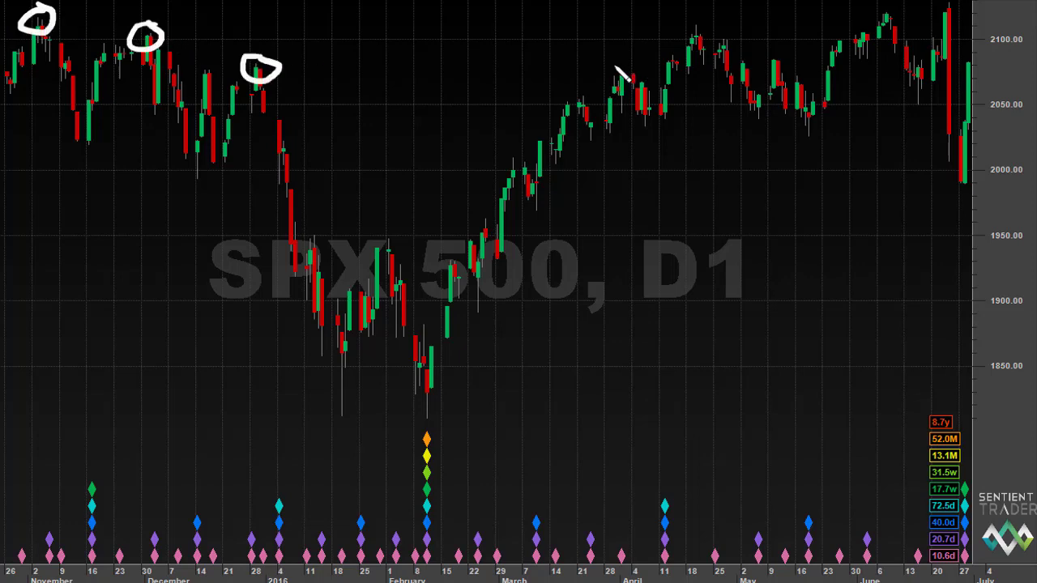
left_click_drag(619, 62, 614, 60)
left_click_drag(697, 30, 687, 27)
left_click_drag(890, 12, 888, 11)
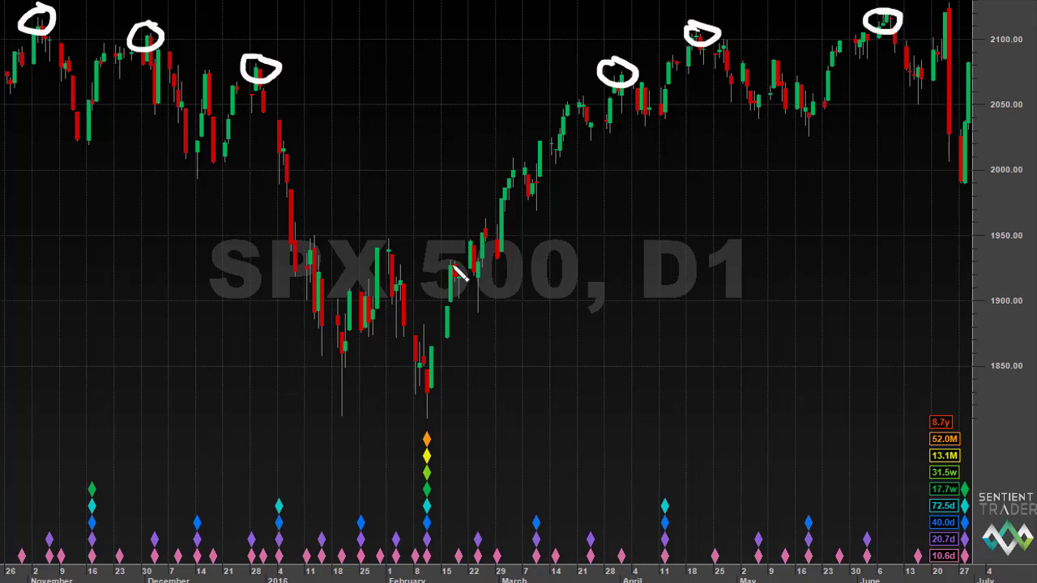
Step: Draw a V from the late-December peak to the February 2016 low and up to early April, and clear the annotations
left_click_drag(261, 91, 314, 186)
mouse_move(364, 318)
left_mouse_down()
mouse_move(416, 415)
mouse_move(505, 291)
mouse_move(537, 217)
left_mouse_up()
left_click_drag(636, 114, 536, 217)
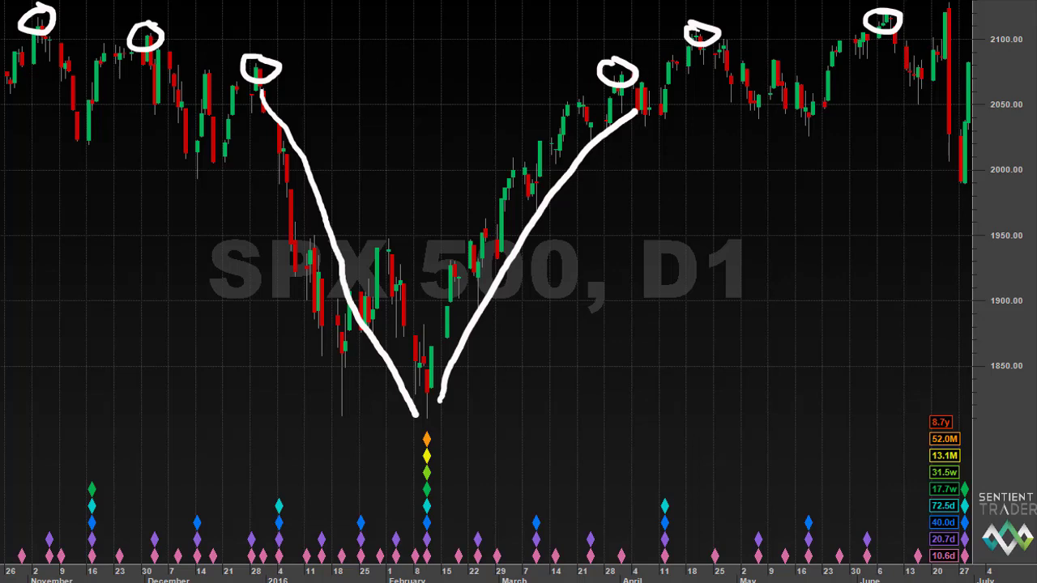
key("Escape")
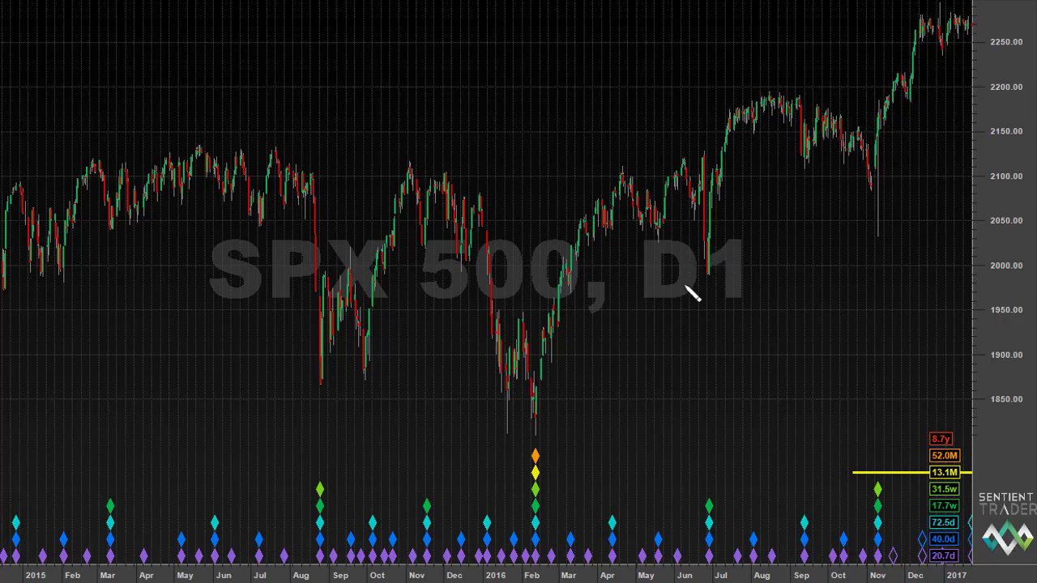
Step: On the 2015 to 2016 range, circle the late-June 2016 low and connect it by a line to the circled August 2016 peak
left_click_drag(720, 250, 721, 305)
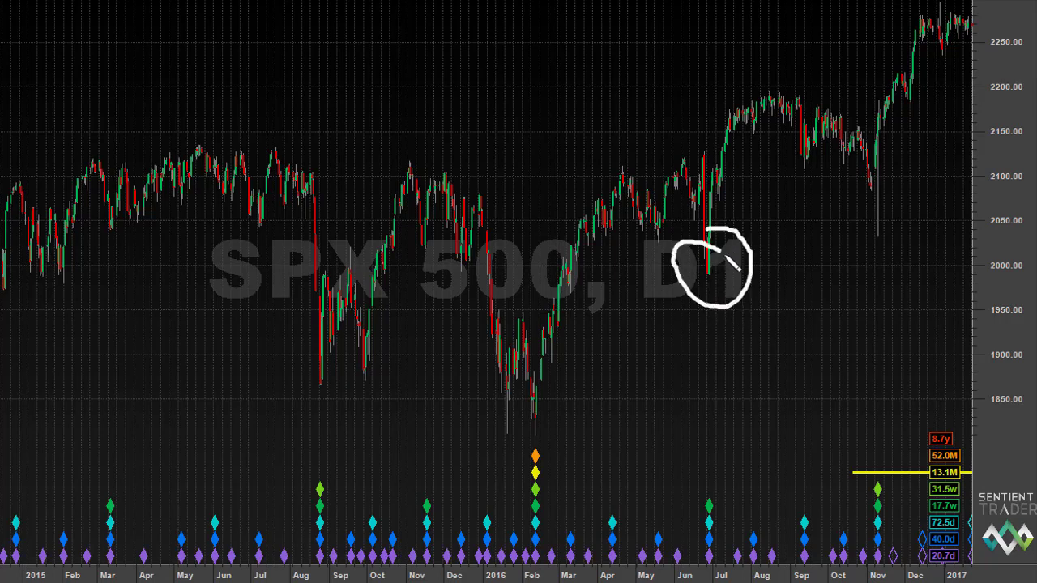
mouse_move(717, 259)
left_mouse_down()
mouse_move(787, 96)
mouse_move(748, 115)
mouse_move(808, 102)
mouse_move(776, 78)
left_mouse_up()
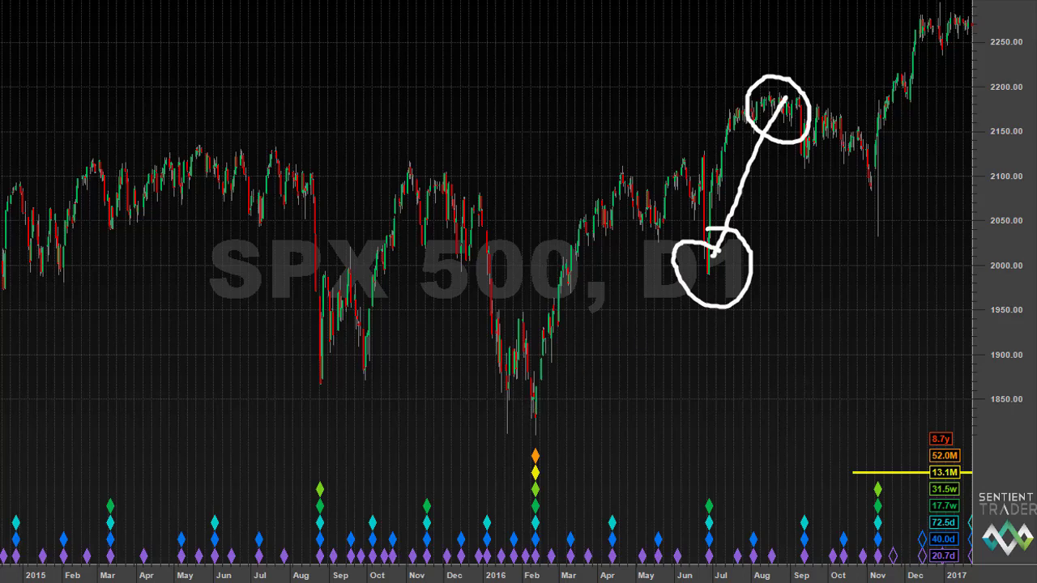
Step: Clear the annotations, circle the 2015 peak on the 1998 to 2029 range and point an arrow at it
key("Escape")
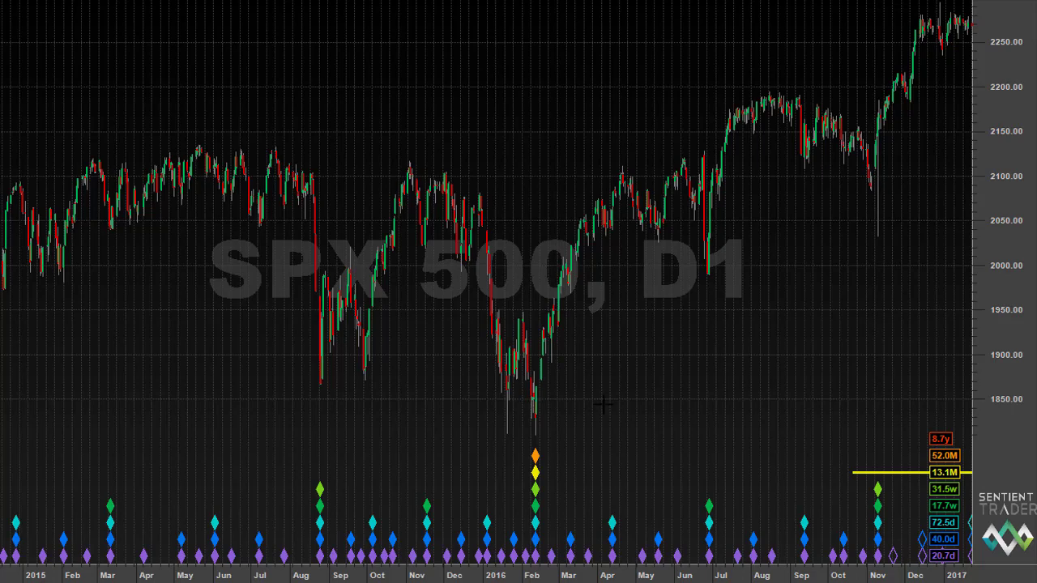
left_click_drag(601, 411, 485, 354)
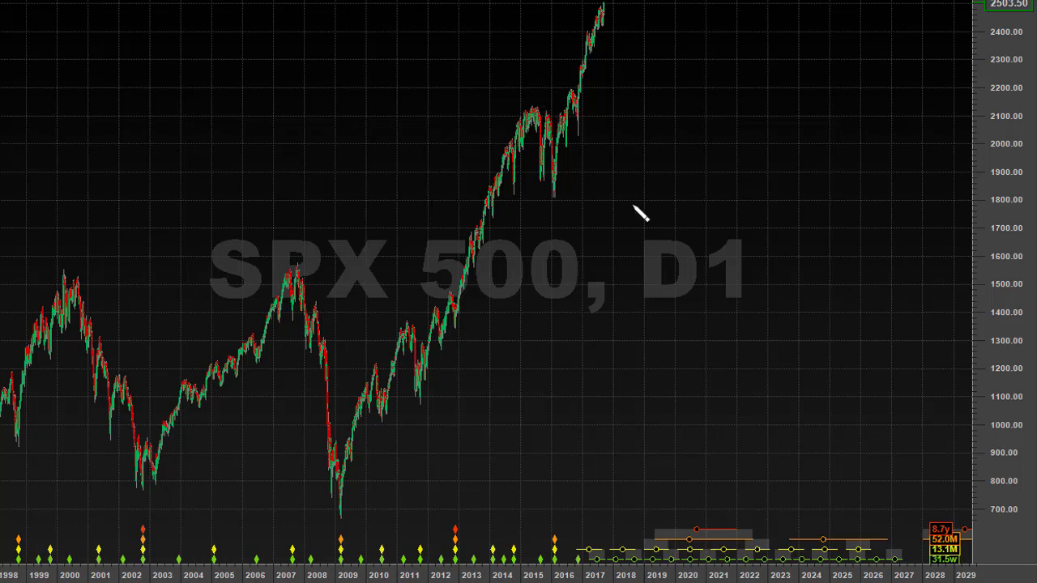
mouse_move(546, 91)
left_mouse_down()
mouse_move(561, 110)
mouse_move(546, 92)
left_mouse_up()
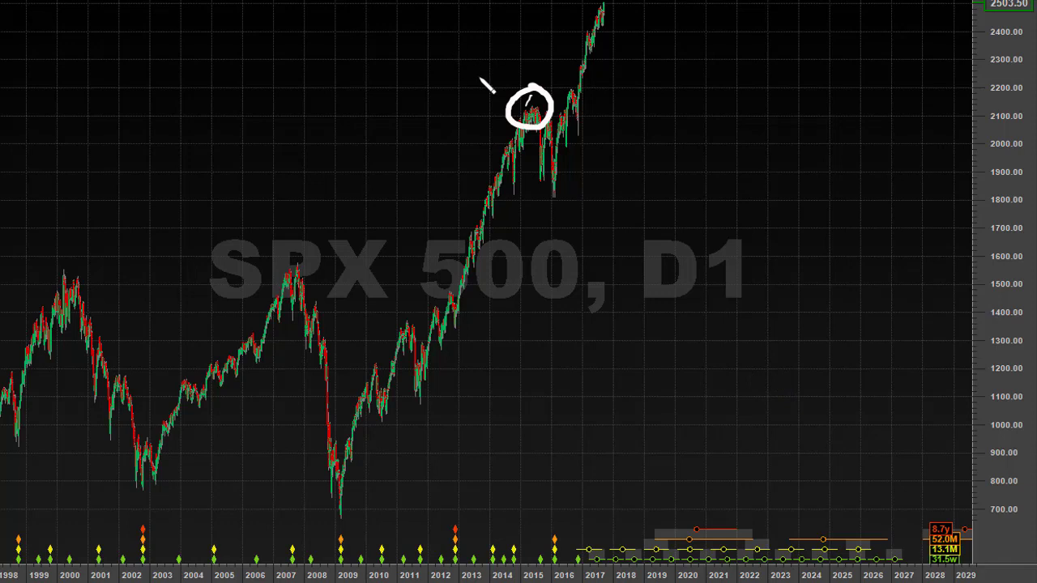
left_click_drag(434, 36, 507, 91)
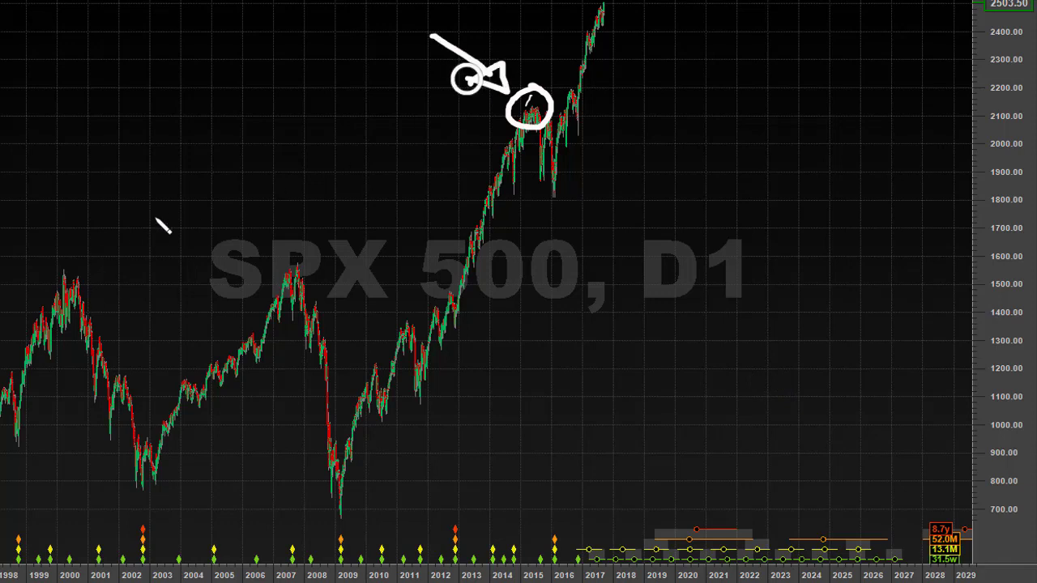
key("ctrl+z")
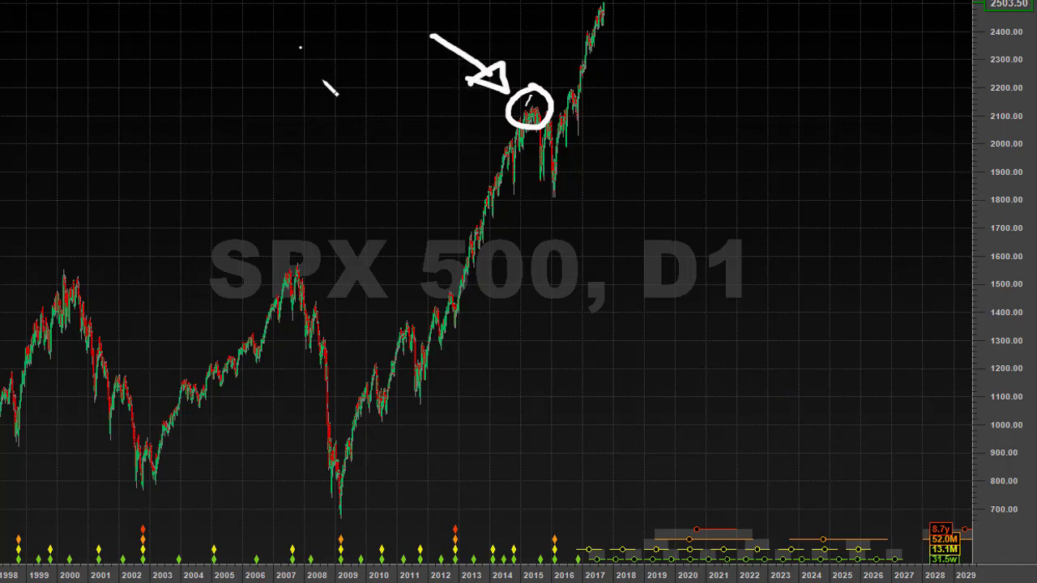
Step: Write "9-year" beside the arrow at the 2015 peak and circle the 2000 and 2007 price peaks
left_click_drag(299, 47, 286, 104)
mouse_move(315, 80)
left_mouse_down()
mouse_move(360, 79)
mouse_move(395, 97)
left_mouse_up()
mouse_move(401, 73)
left_mouse_down()
mouse_move(393, 105)
mouse_move(368, 131)
mouse_move(429, 93)
mouse_move(469, 89)
mouse_move(479, 104)
left_mouse_up()
left_click_drag(78, 251, 84, 248)
mouse_move(318, 246)
left_mouse_down()
mouse_move(292, 249)
mouse_move(317, 245)
left_mouse_up()
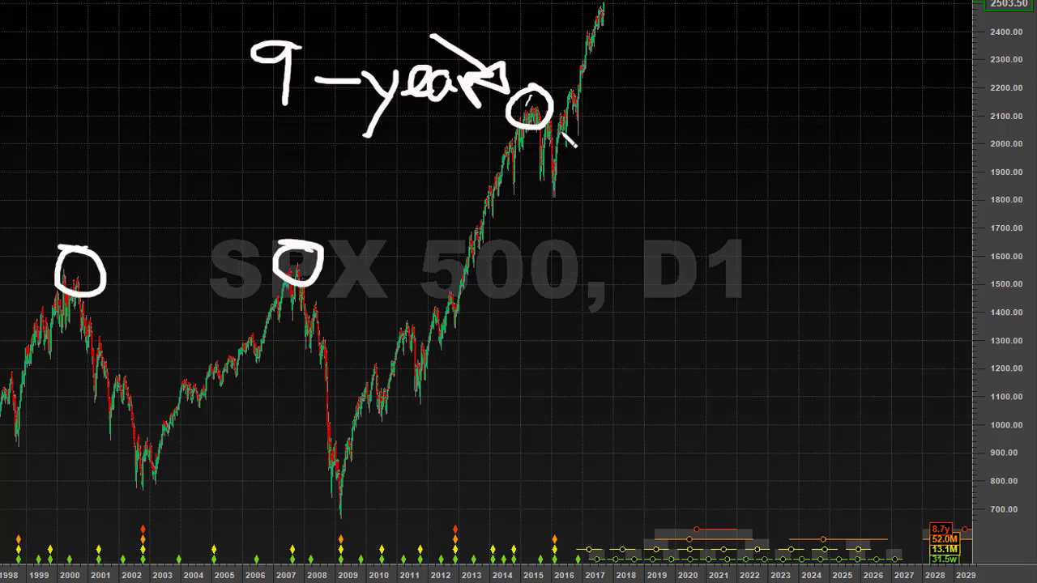
Step: Draw arrows pointing up at the 2015 peak and along the 2017 rally, and clear the annotations
left_click_drag(535, 267, 531, 171)
left_click_drag(512, 208, 545, 196)
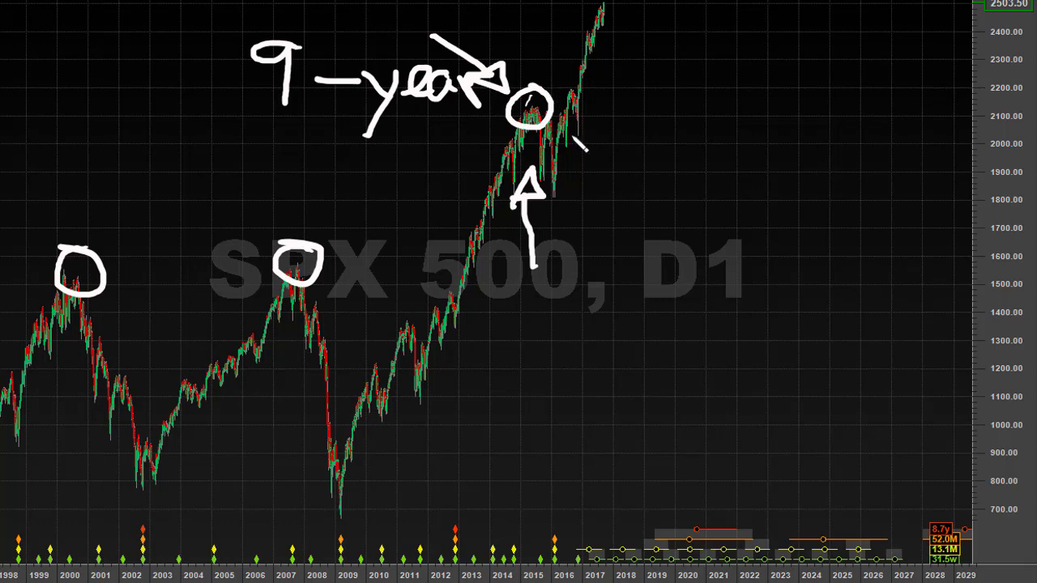
mouse_move(575, 139)
left_mouse_down()
mouse_move(609, 61)
mouse_move(615, 84)
left_mouse_up()
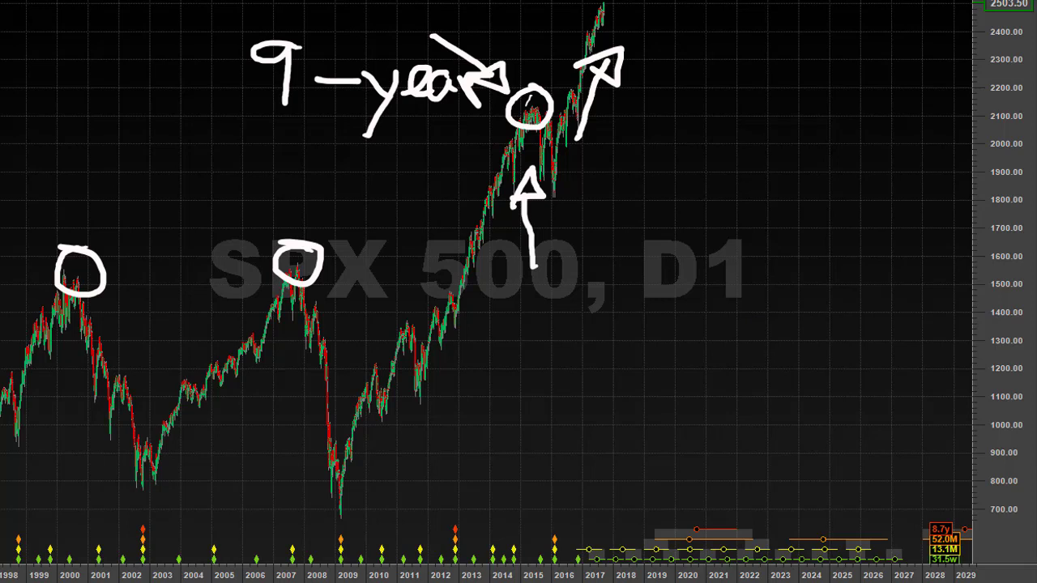
key("Escape")
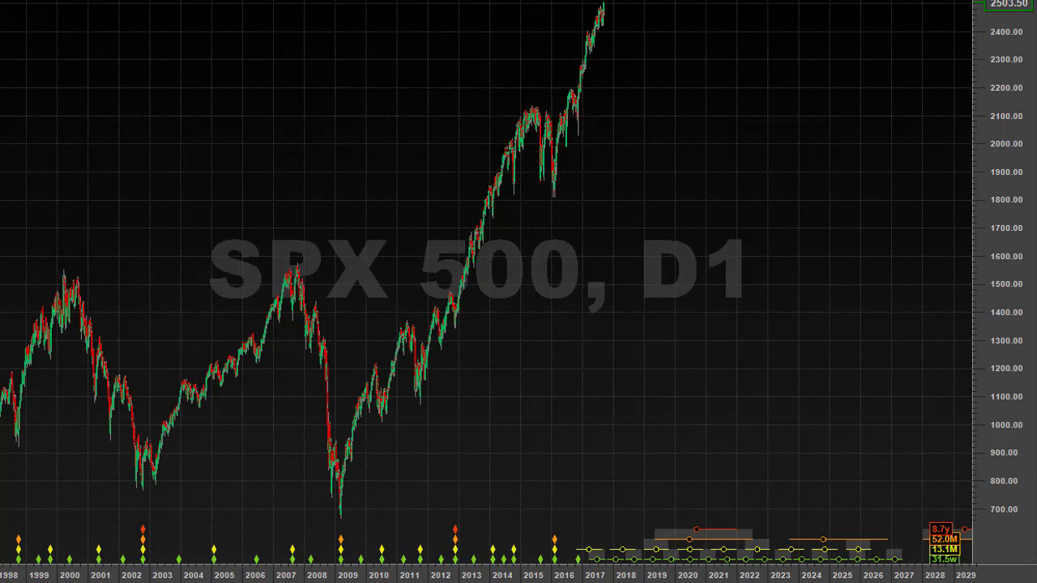
Step: On the 2013 to 2018 range, display the peak cycle analysis above the price bars
left_click_drag(469, 121, 618, 262)
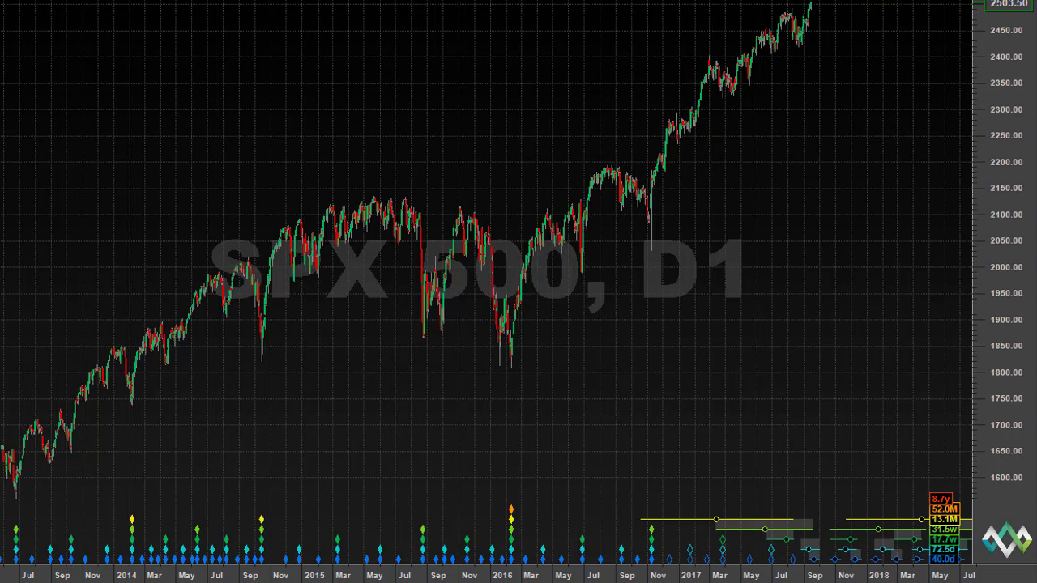
left_click(570, 1)
left_click(599, 19)
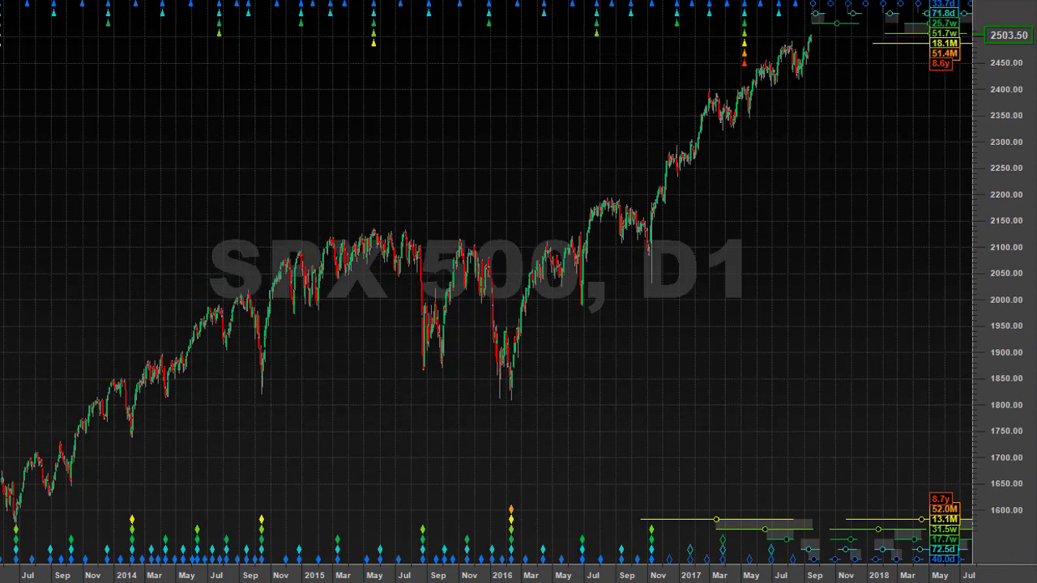
Step: On the 1998 to 2029 range, circle the 2000 and 2007 peaks with their cycle markers, draw an arrow at the 2017 marker, and clear the annotations
scroll(702, 365, "down", 5)
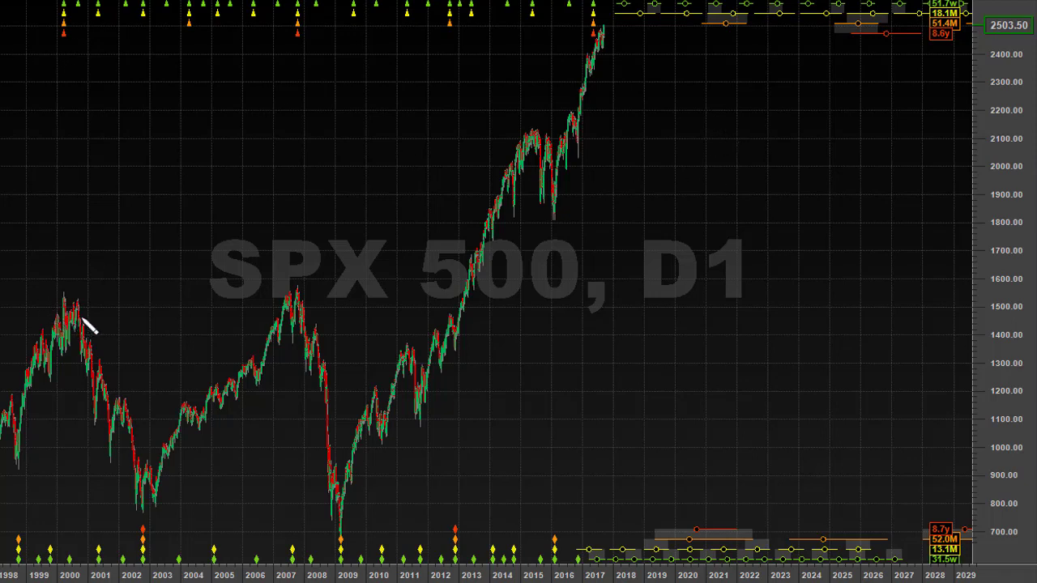
left_click_drag(73, 21, 52, 22)
left_click_drag(73, 274, 79, 280)
left_click_drag(303, 21, 306, 22)
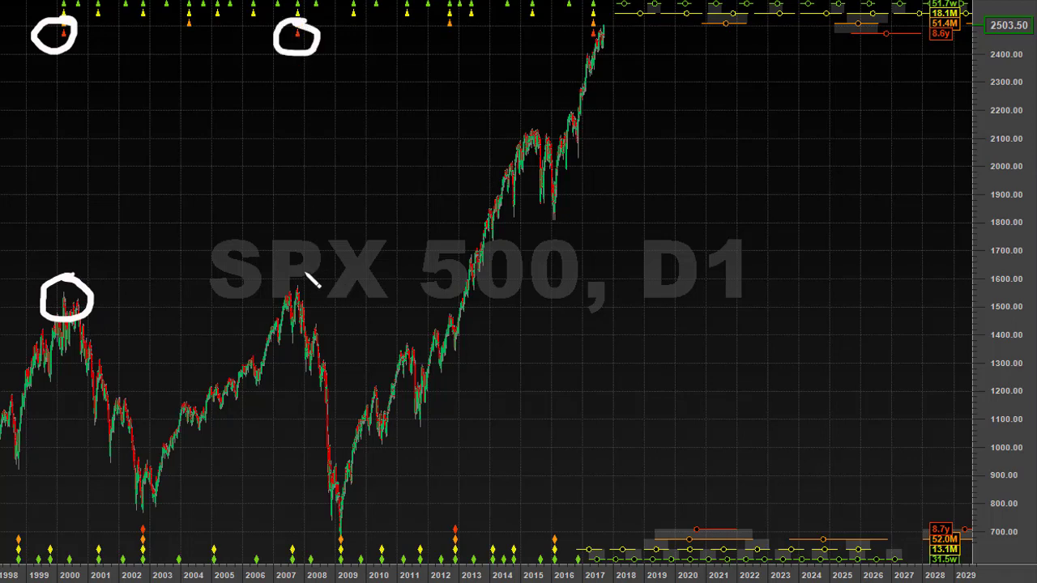
left_click_drag(302, 271, 298, 273)
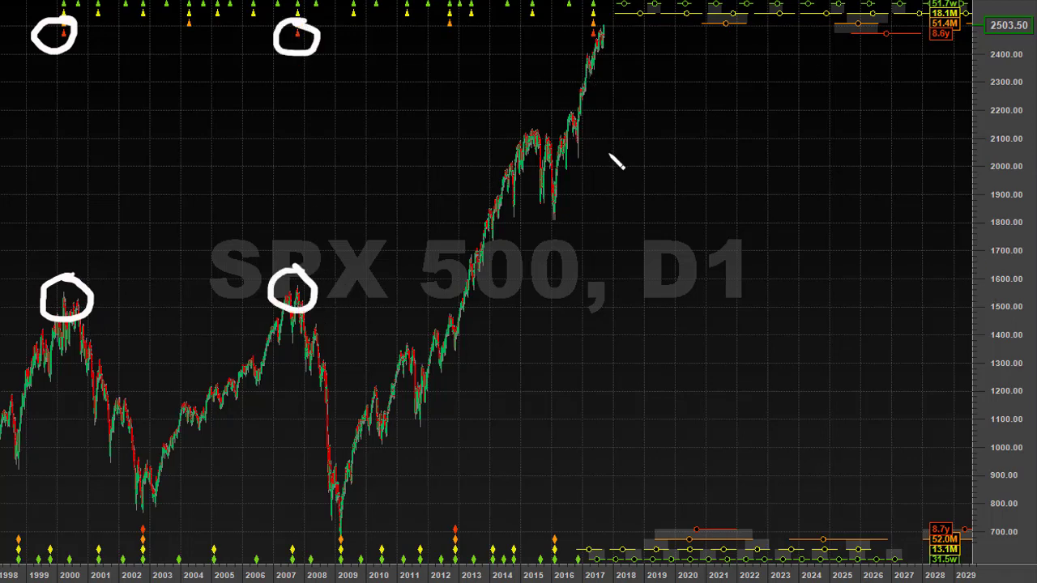
mouse_move(601, 58)
left_mouse_down()
mouse_move(607, 152)
mouse_move(585, 88)
mouse_move(623, 71)
mouse_move(577, 85)
left_mouse_up()
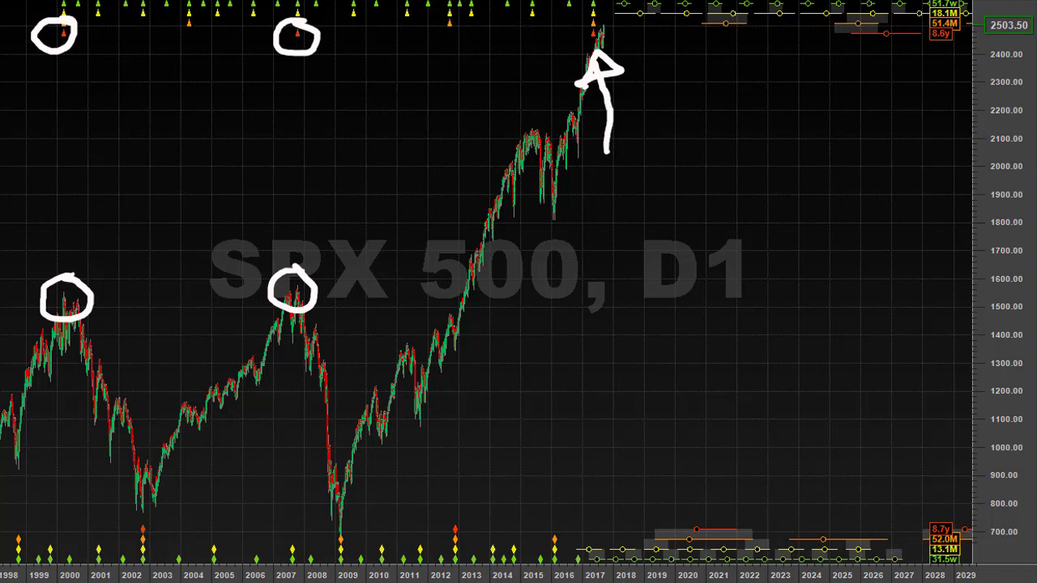
key("Escape")
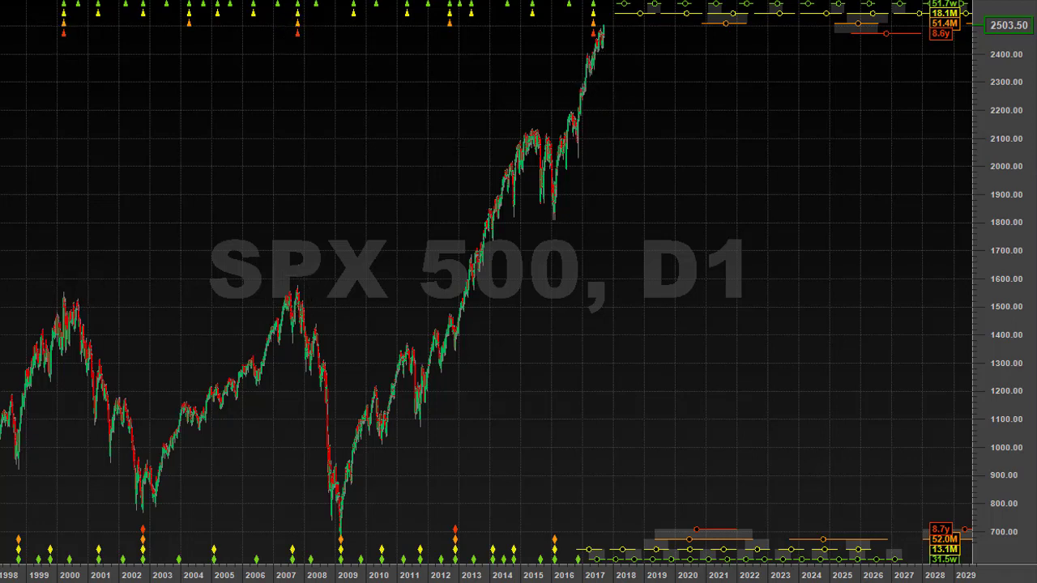
Step: On the 2012 to 2018 range, circle the 2017 peak area, the mid-2015 top and its cycle marker, and clear the annotations
left_click_drag(424, 50, 653, 220)
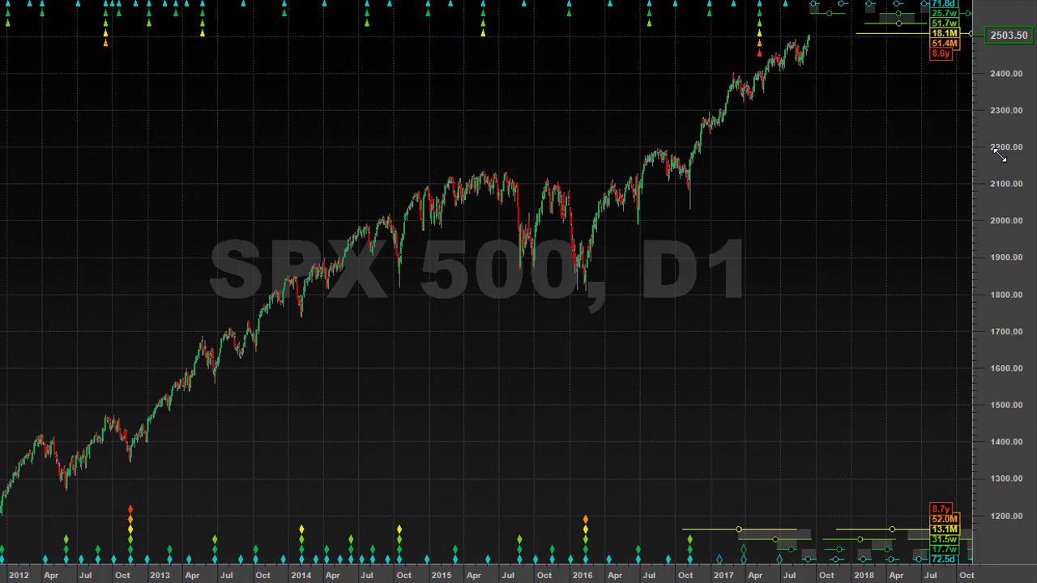
left_click_drag(1000, 154, 1000, 158)
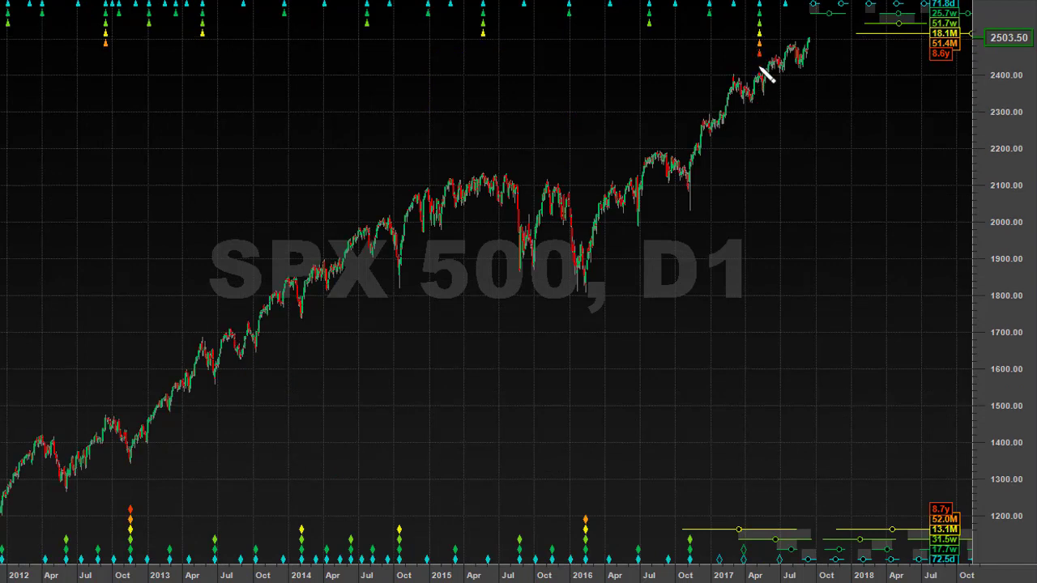
mouse_move(771, 45)
left_mouse_down()
mouse_move(754, 38)
mouse_move(745, 108)
mouse_move(790, 50)
mouse_move(759, 104)
left_mouse_up()
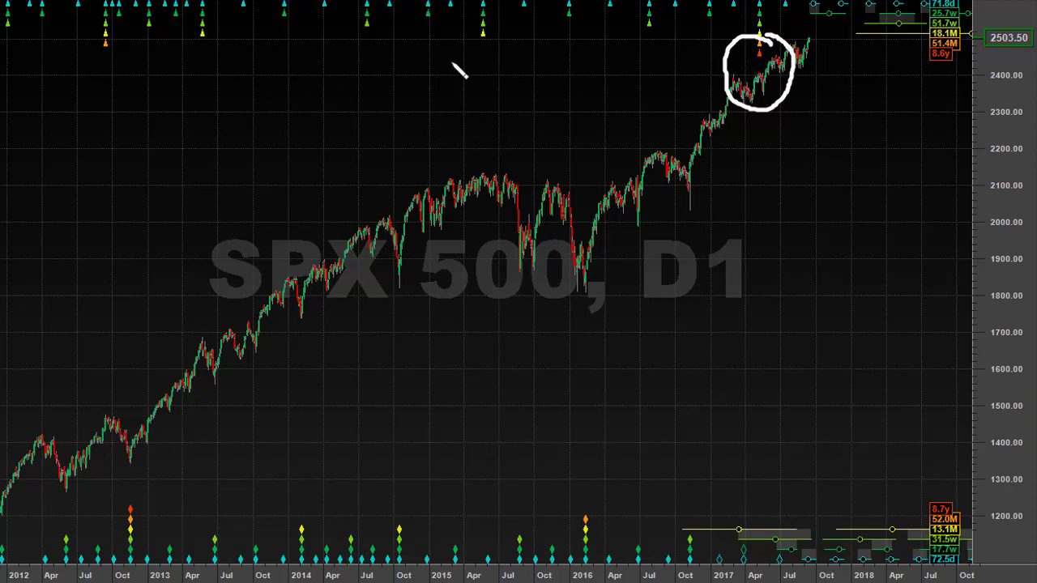
left_click(518, 183)
left_click_drag(508, 166, 530, 182)
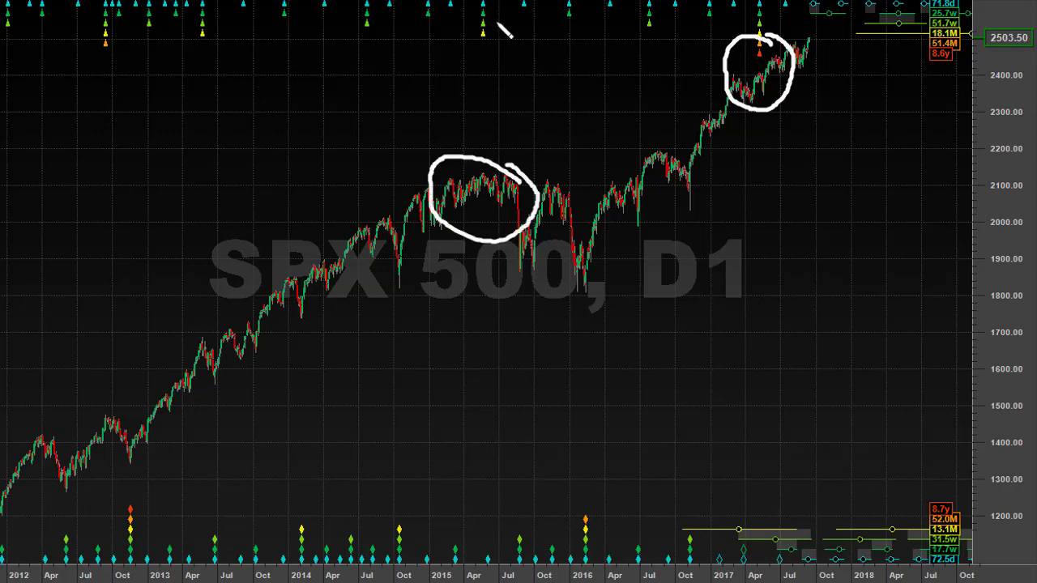
mouse_move(494, 21)
left_mouse_down()
mouse_move(460, 19)
mouse_move(484, 63)
mouse_move(495, 23)
left_mouse_up()
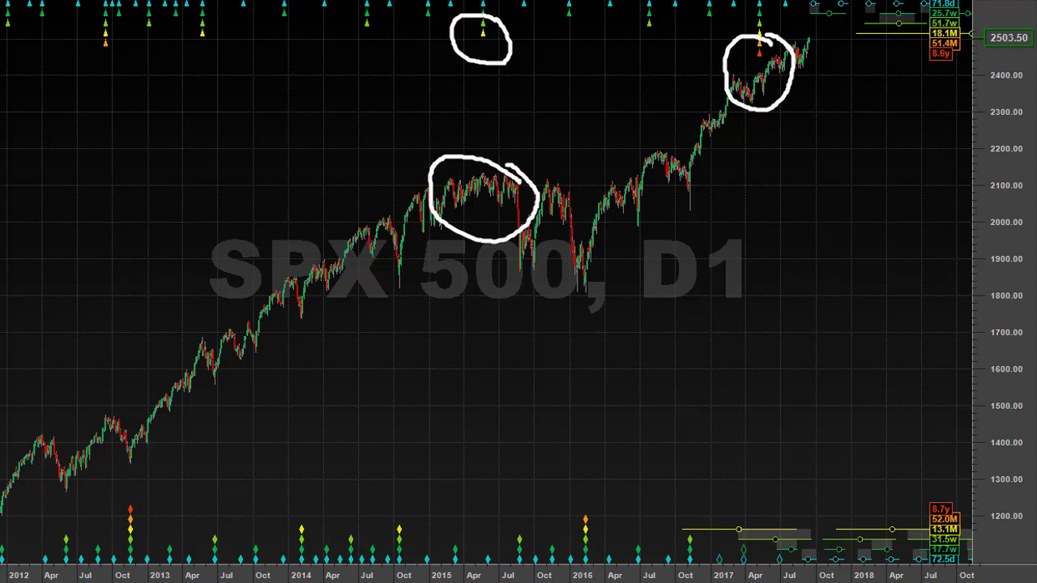
key("e")
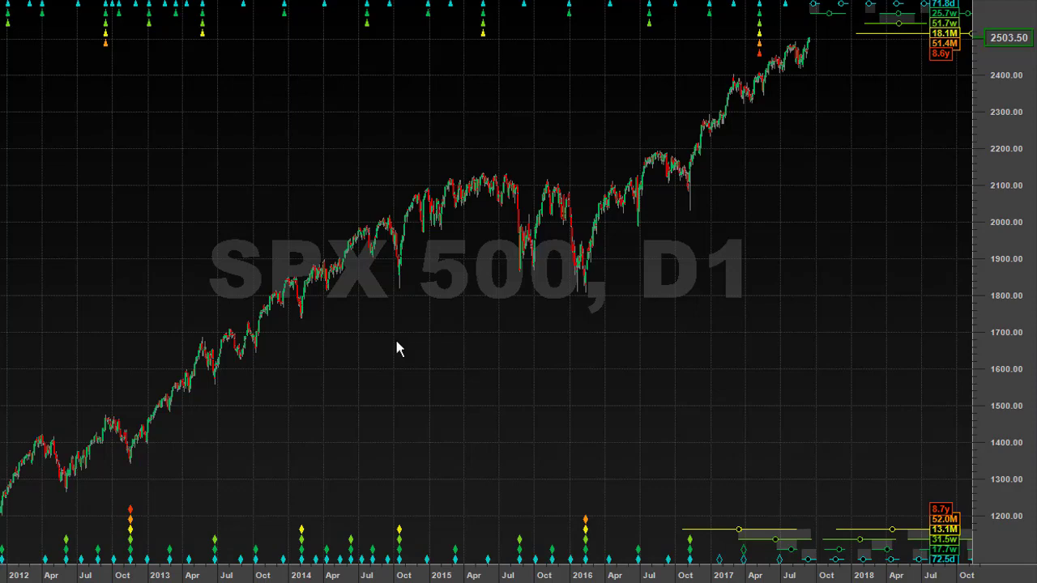
Step: On the 1998 to 2029 range, measure the time from the 2000 peak to the 2007 peak and on to the 2015 peak
key("Right")
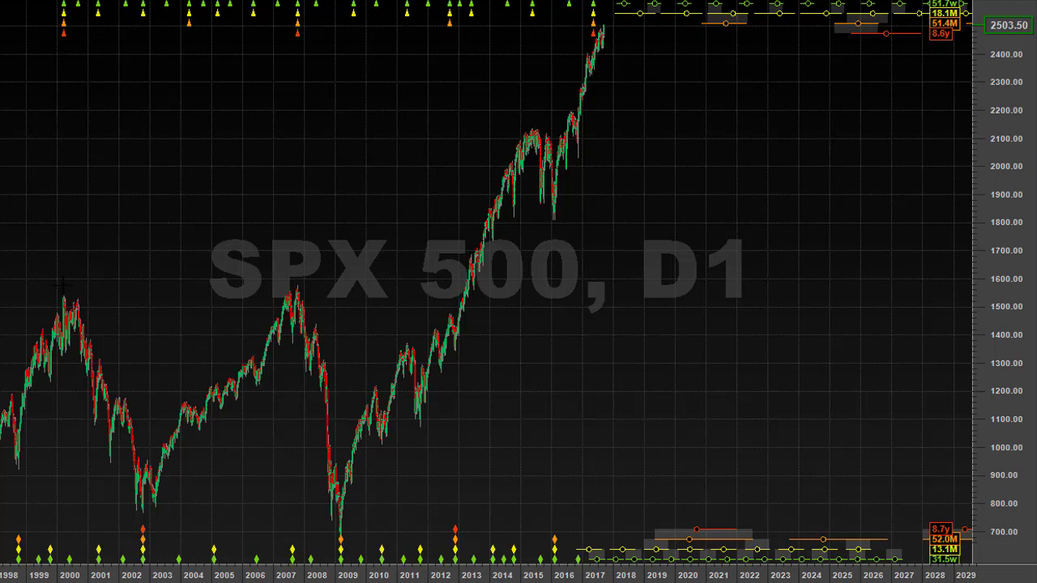
left_click(63, 285)
middle_click(61, 285)
middle_click(61, 285)
left_click_drag(61, 285, 296, 257)
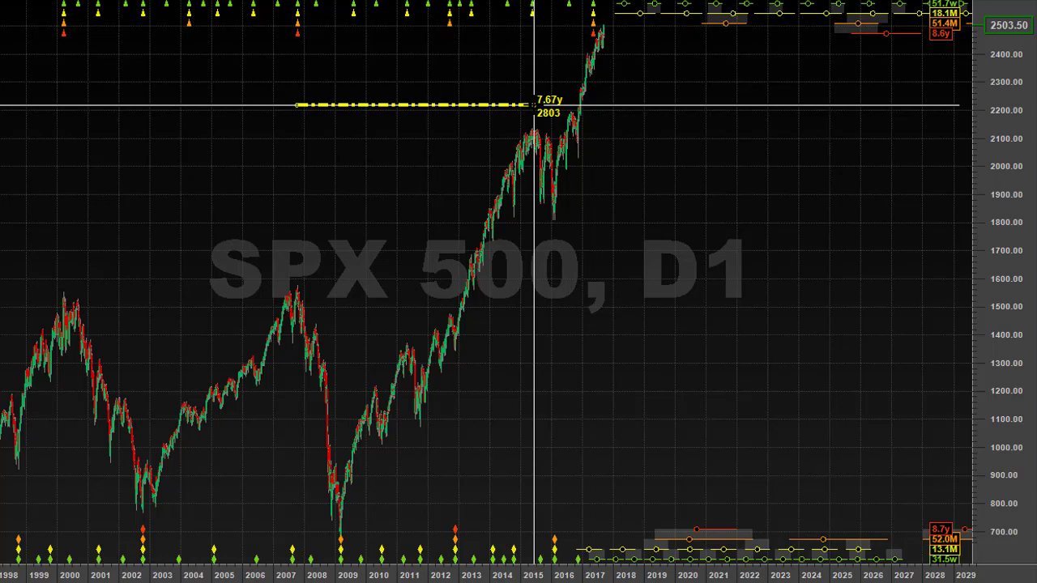
mouse_move(533, 104)
left_mouse_down()
mouse_move(58, 283)
mouse_move(535, 135)
mouse_move(532, 123)
left_mouse_up()
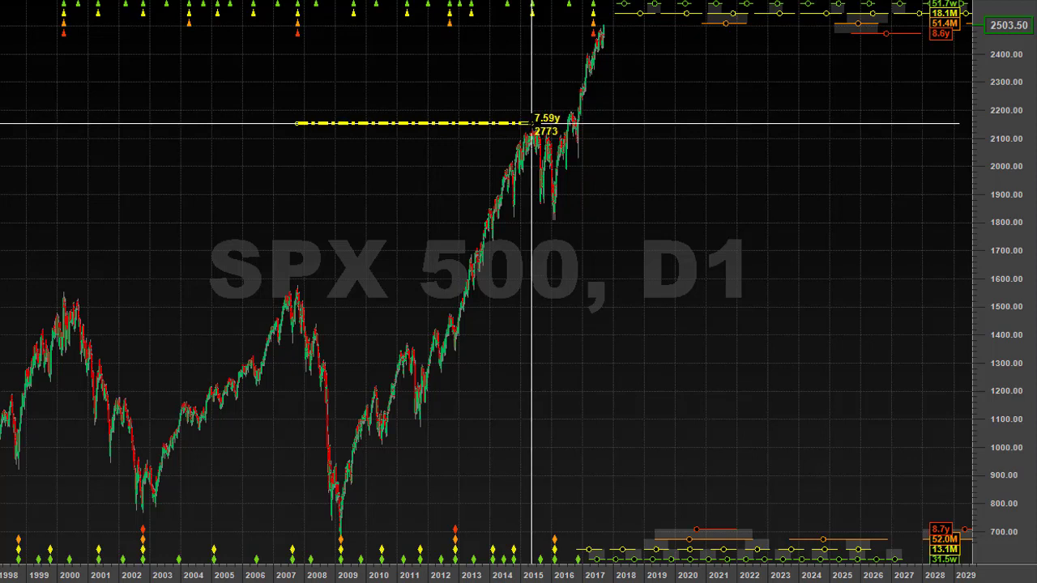
left_click_drag(531, 123, 706, 220)
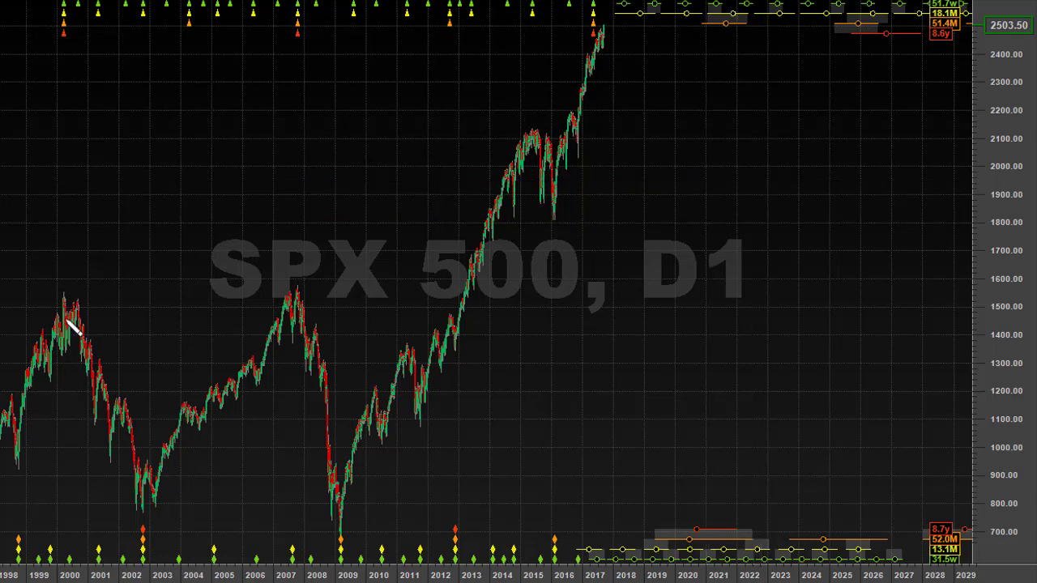
Step: Draw linked circles at 2000, 2007 and 2015, a vertical line through 2015 and an arrow to its peak, and clear the annotations
mouse_move(71, 229)
left_mouse_down()
mouse_move(92, 241)
mouse_move(285, 232)
mouse_move(306, 241)
left_mouse_up()
left_click_drag(522, 246, 531, 233)
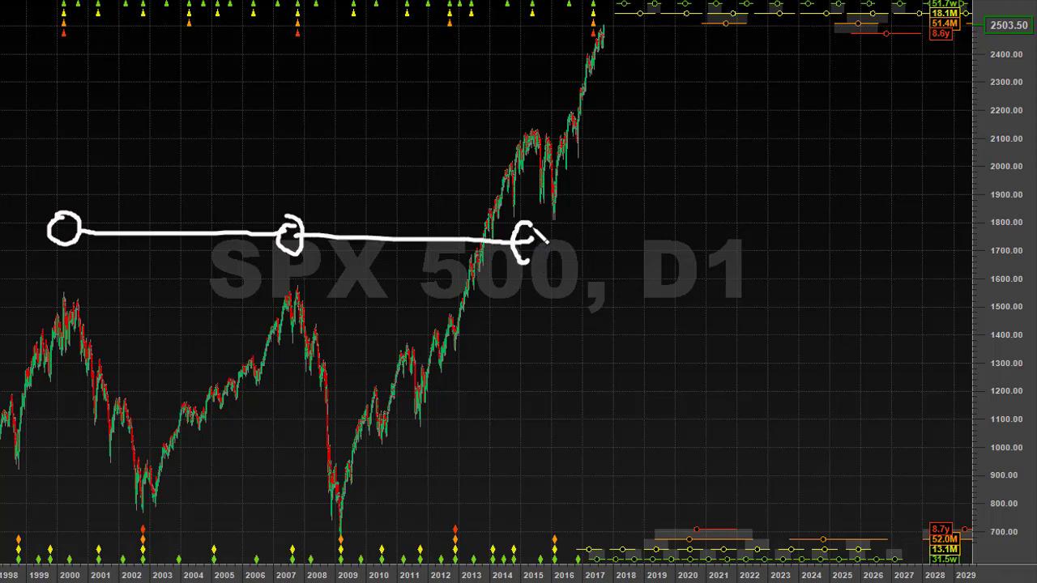
left_click_drag(524, 97, 528, 293)
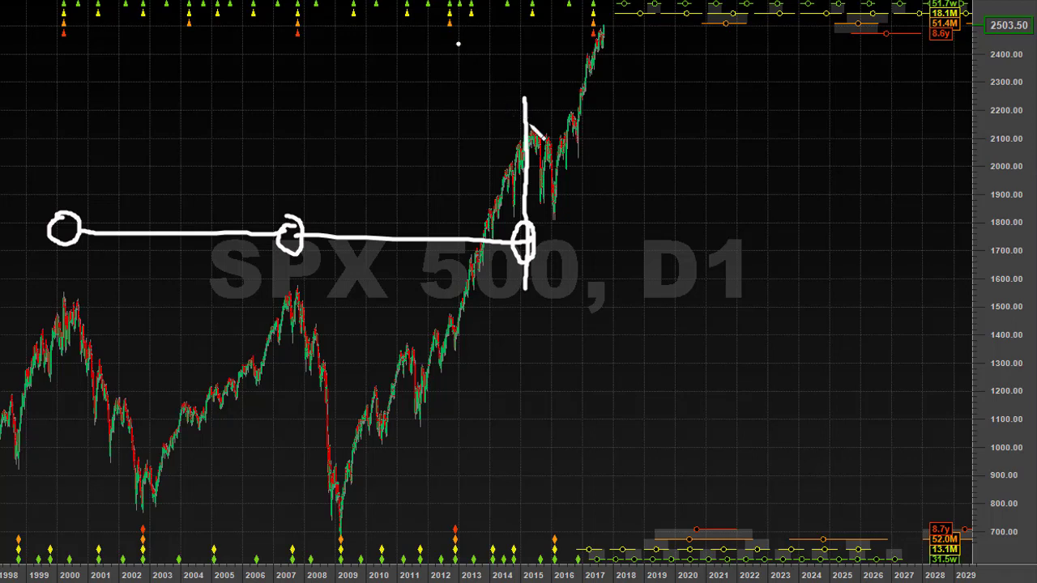
left_click_drag(458, 44, 519, 116)
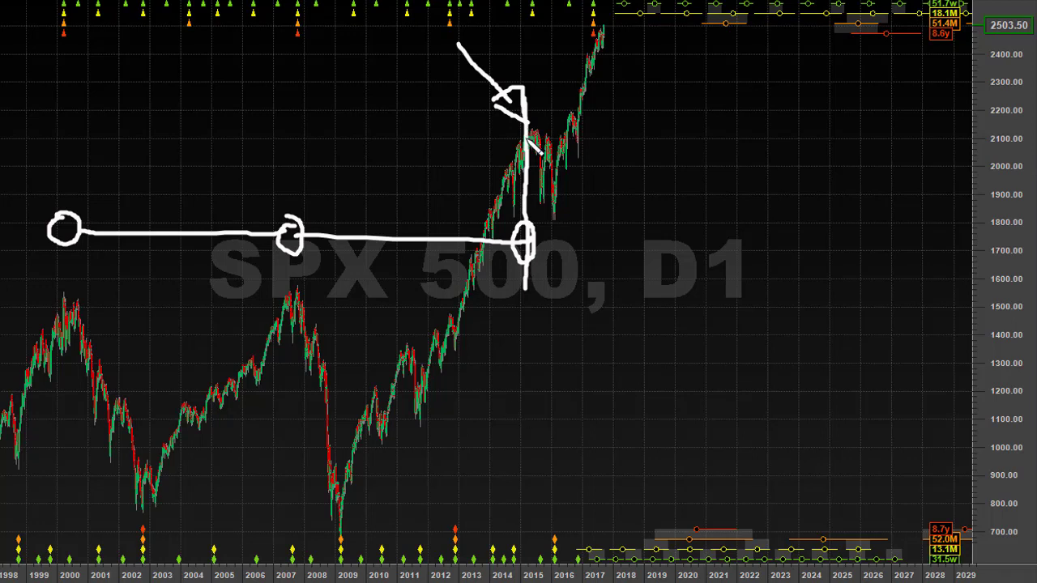
left_click_drag(517, 119, 535, 135)
key("ctrl+z")
key("Escape")
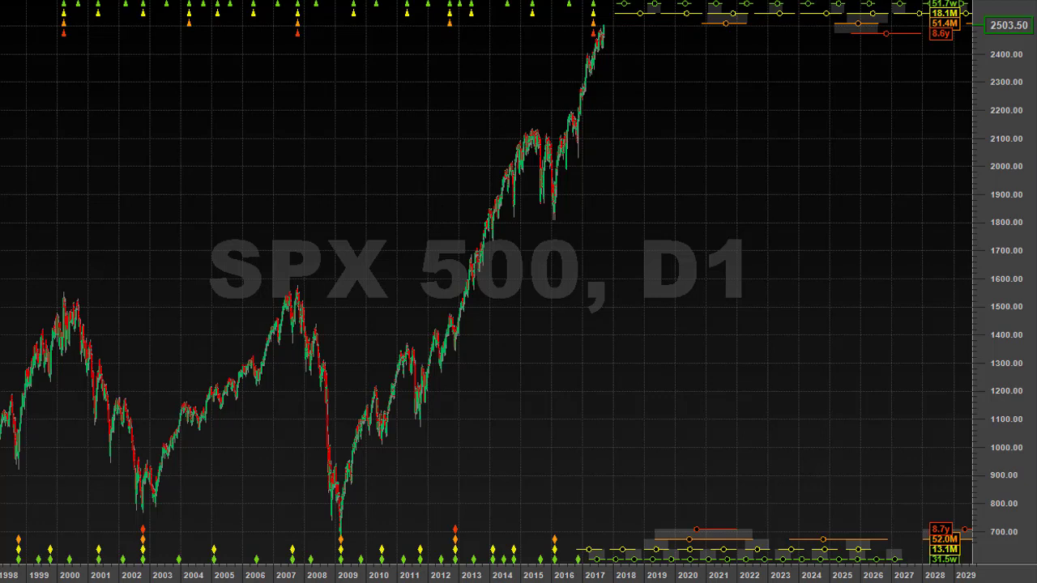
Step: Switch the chart to the EARLY PEAK(daily) analysis and show the 1998 to 2029 range
left_click(423, 1)
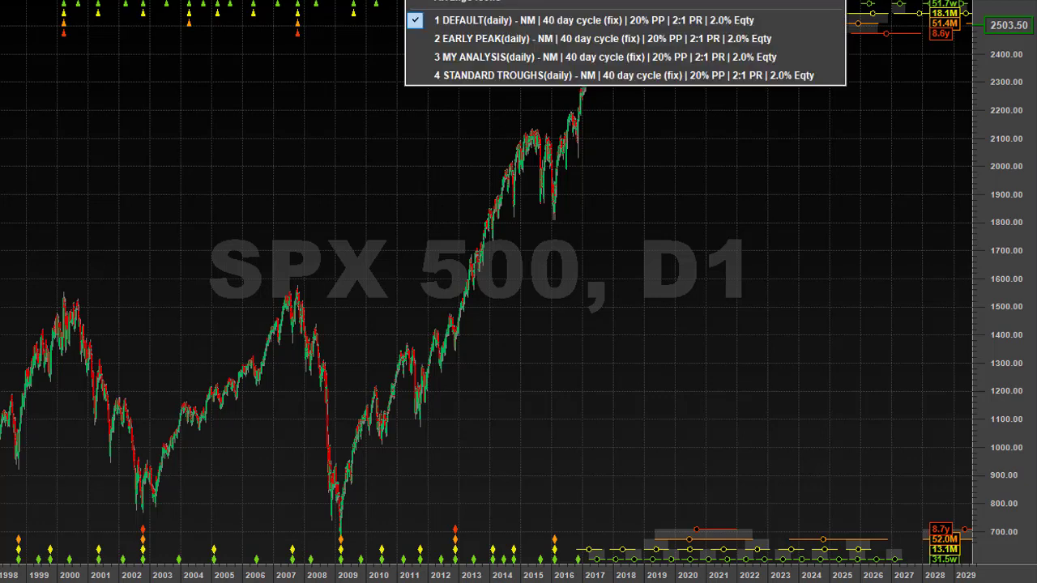
left_click(465, 40)
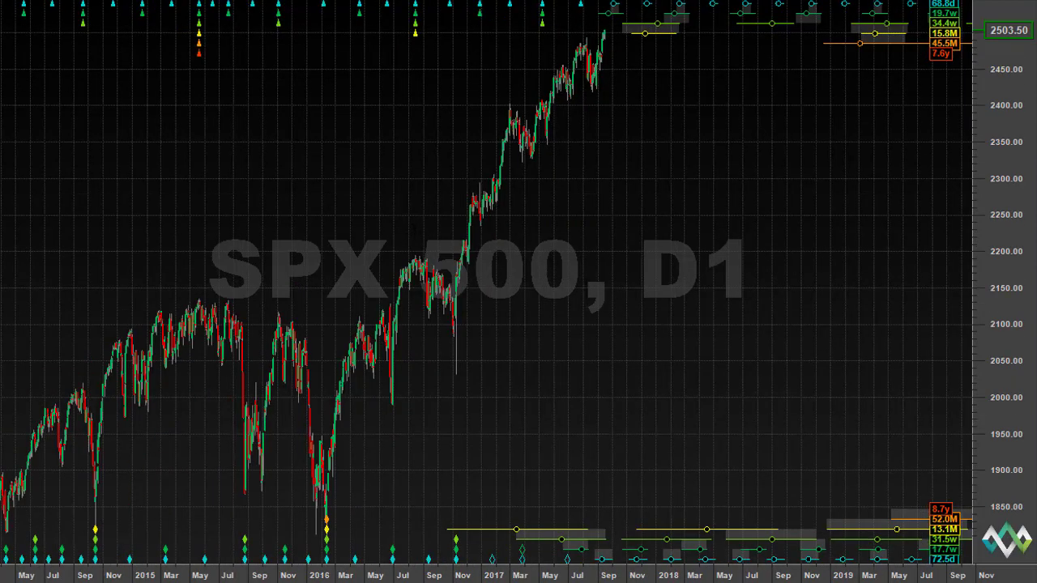
scroll(486, 284, "down", 5)
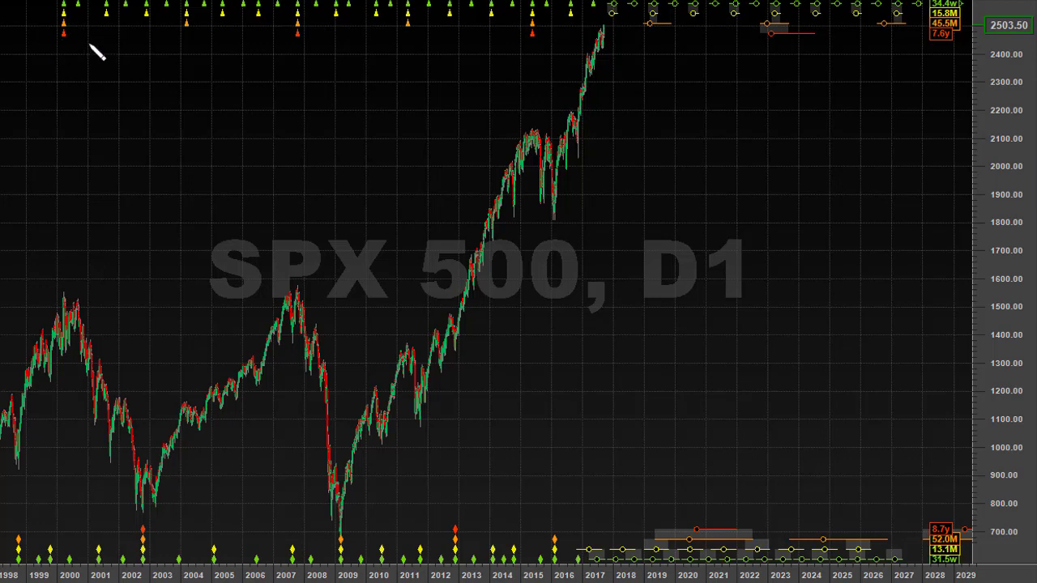
Step: Circle the 2000, 2007 and 2015 peak cycle markers and draw a vertical line from each down to its price peak
left_click_drag(64, 14, 78, 19)
left_click_drag(62, 68, 59, 294)
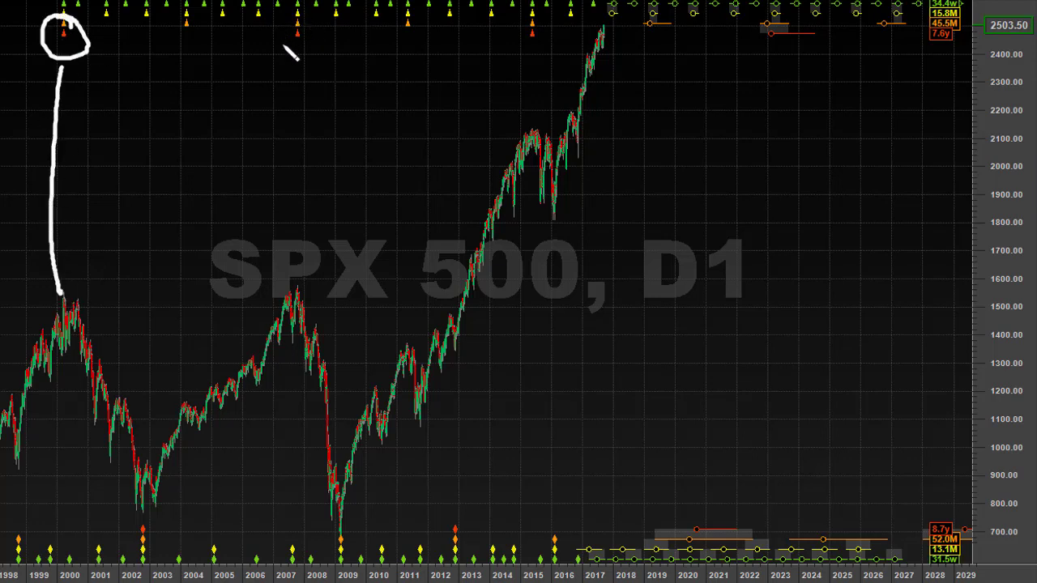
mouse_move(332, 45)
left_mouse_down()
mouse_move(299, 66)
mouse_move(293, 277)
left_mouse_up()
mouse_move(528, 16)
left_mouse_down()
mouse_move(562, 27)
mouse_move(512, 32)
mouse_move(532, 59)
mouse_move(530, 126)
left_mouse_up()
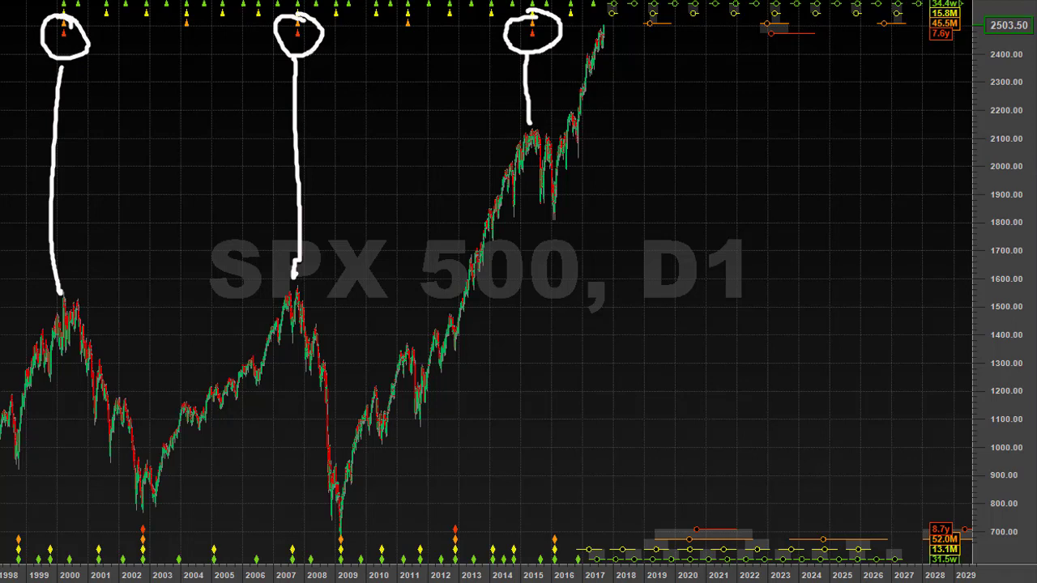
Step: Circle the 2015 peak, draw an arrow up along the 2017 rise and arrows down towards 2020 and up towards 2024, and clear them
key("Escape")
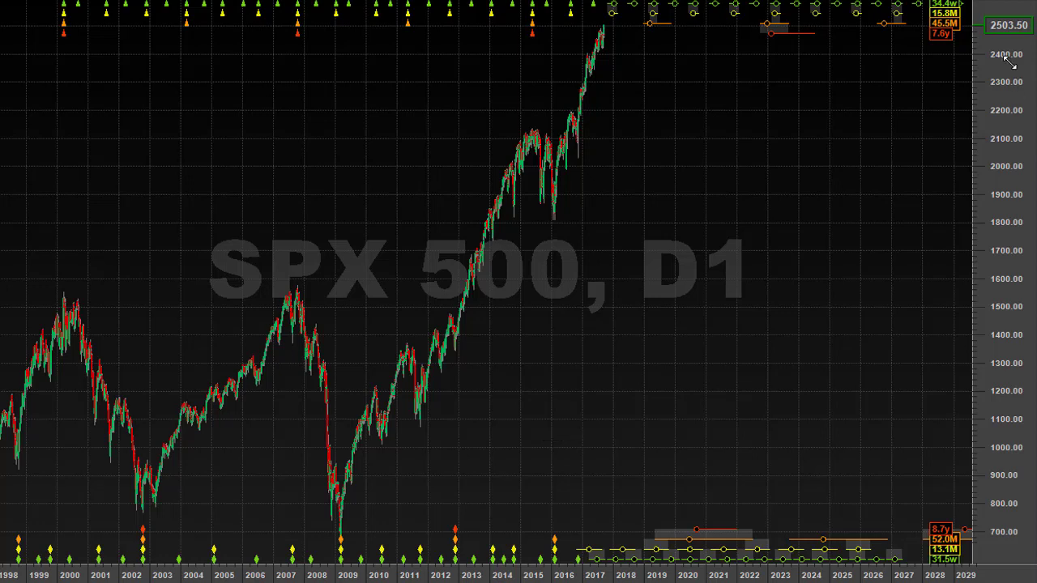
left_click_drag(1004, 89, 1018, 140)
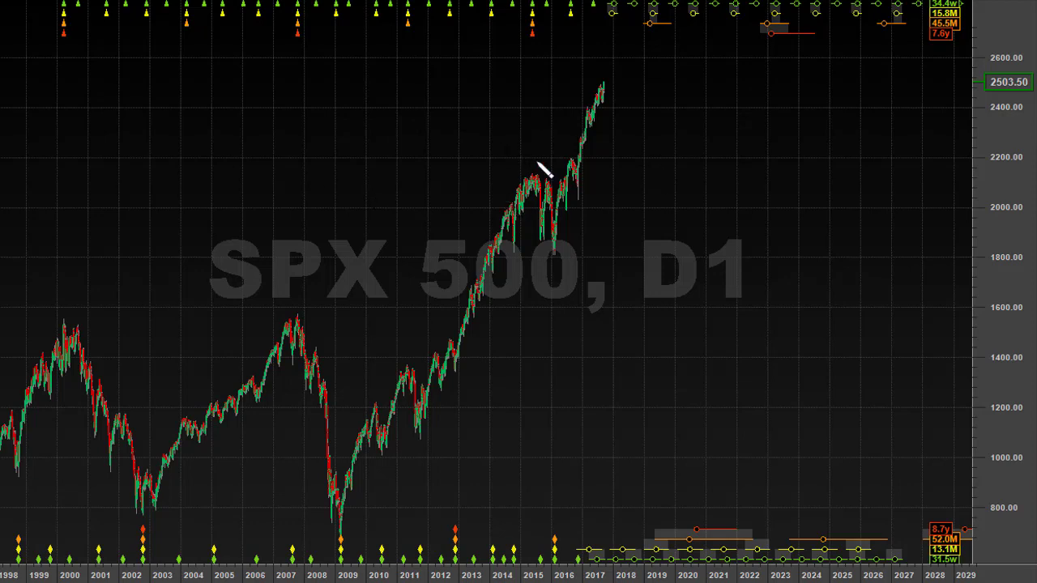
mouse_move(542, 157)
left_mouse_down()
mouse_move(555, 166)
mouse_move(528, 149)
left_mouse_up()
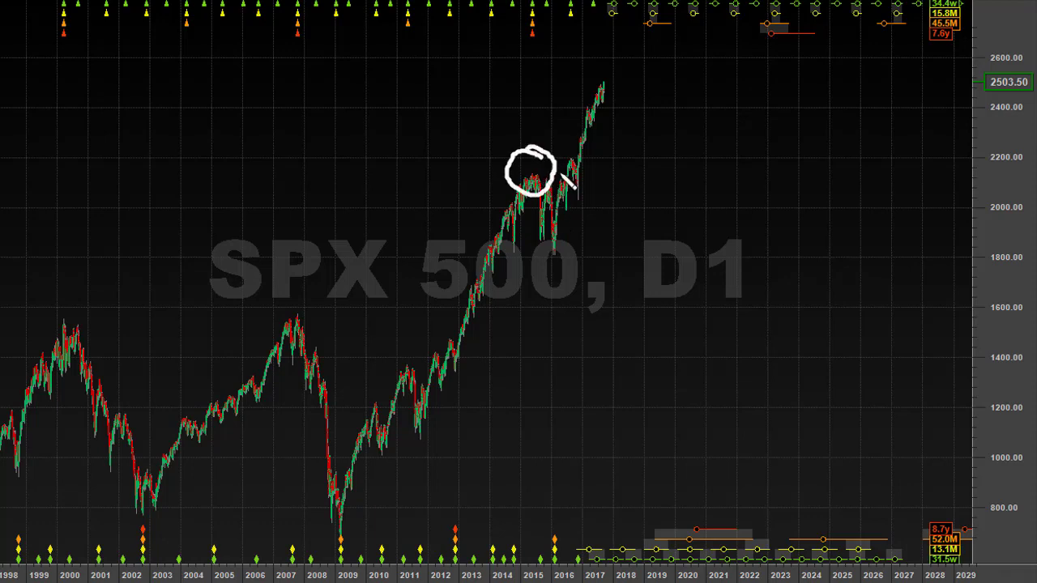
left_click(582, 224)
left_click_drag(582, 223, 632, 86)
mouse_move(616, 93)
left_mouse_down()
mouse_move(643, 75)
mouse_move(620, 101)
mouse_move(606, 96)
left_mouse_up()
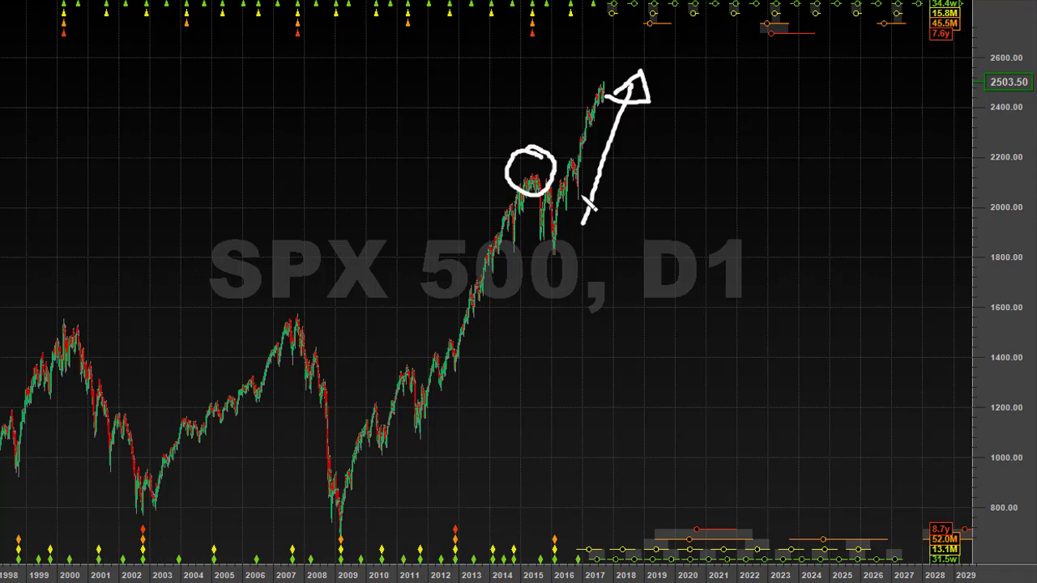
mouse_move(602, 209)
left_mouse_down()
mouse_move(667, 333)
mouse_move(676, 374)
mouse_move(690, 387)
mouse_move(670, 362)
mouse_move(812, 172)
mouse_move(825, 194)
left_mouse_up()
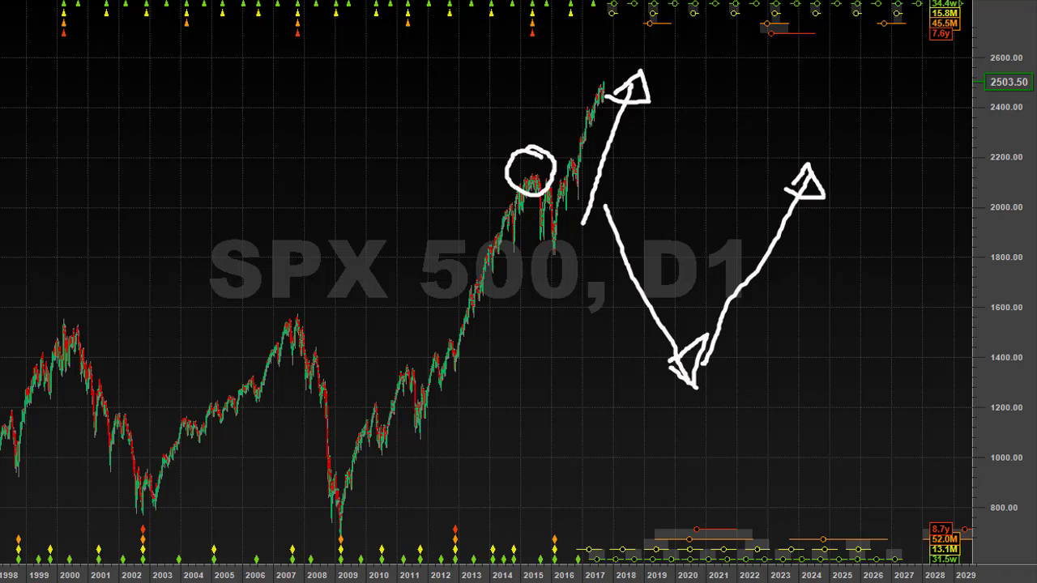
key("Escape")
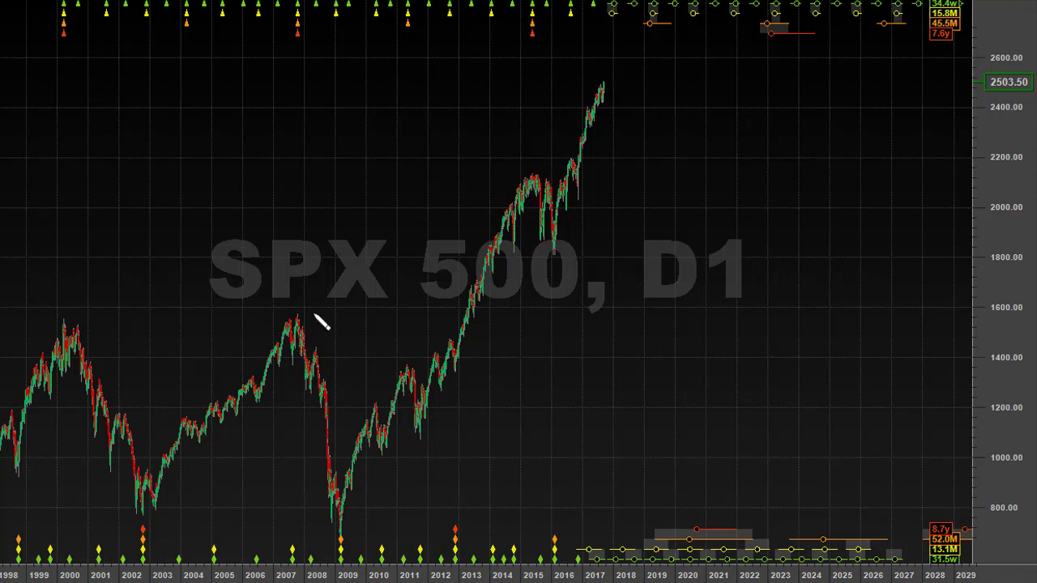
Step: Draw a line from the circled 2015 peak down to a circle in 2021, and link the 2000, 2002, 2007 and 2009 turning points
left_click(532, 168)
left_click_drag(525, 171, 547, 187)
mouse_move(660, 316)
left_mouse_down()
mouse_move(720, 465)
mouse_move(721, 429)
mouse_move(726, 462)
mouse_move(724, 441)
left_mouse_up()
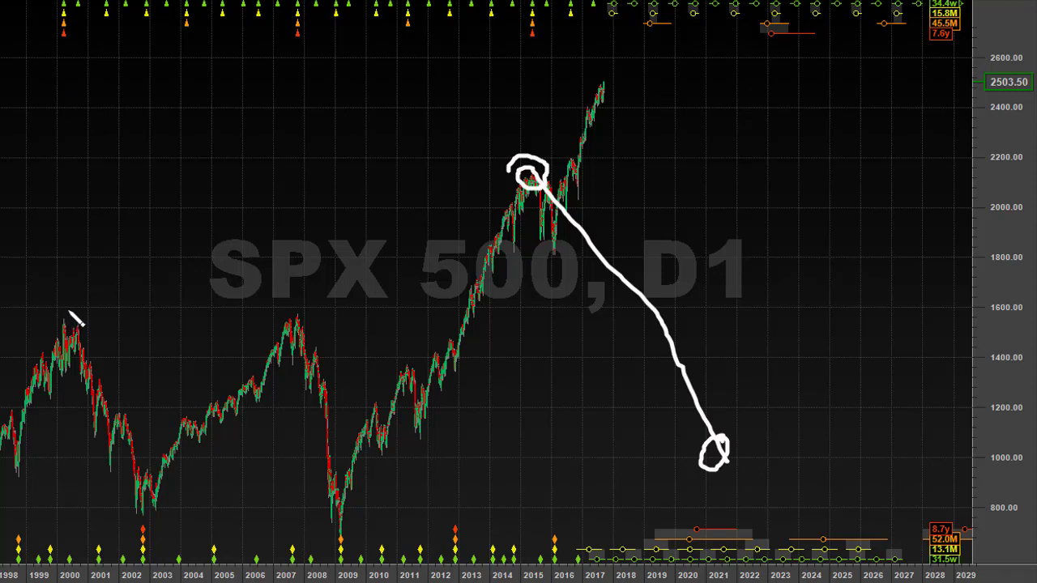
mouse_move(76, 310)
left_mouse_down()
mouse_move(49, 339)
mouse_move(69, 311)
mouse_move(86, 322)
left_mouse_up()
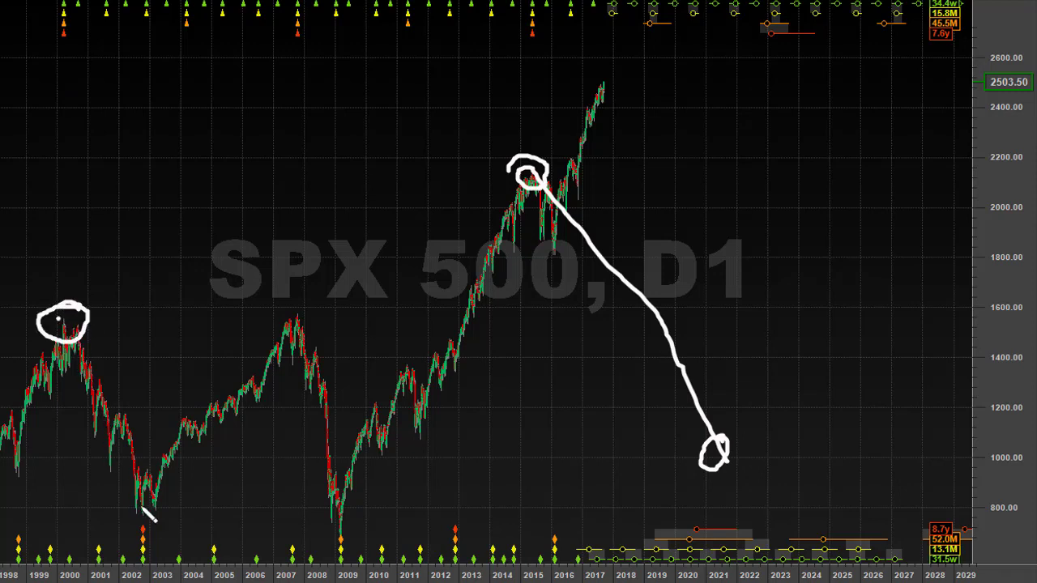
mouse_move(62, 324)
left_mouse_down()
mouse_move(142, 500)
mouse_move(230, 413)
mouse_move(289, 326)
mouse_move(300, 331)
mouse_move(355, 535)
left_mouse_up()
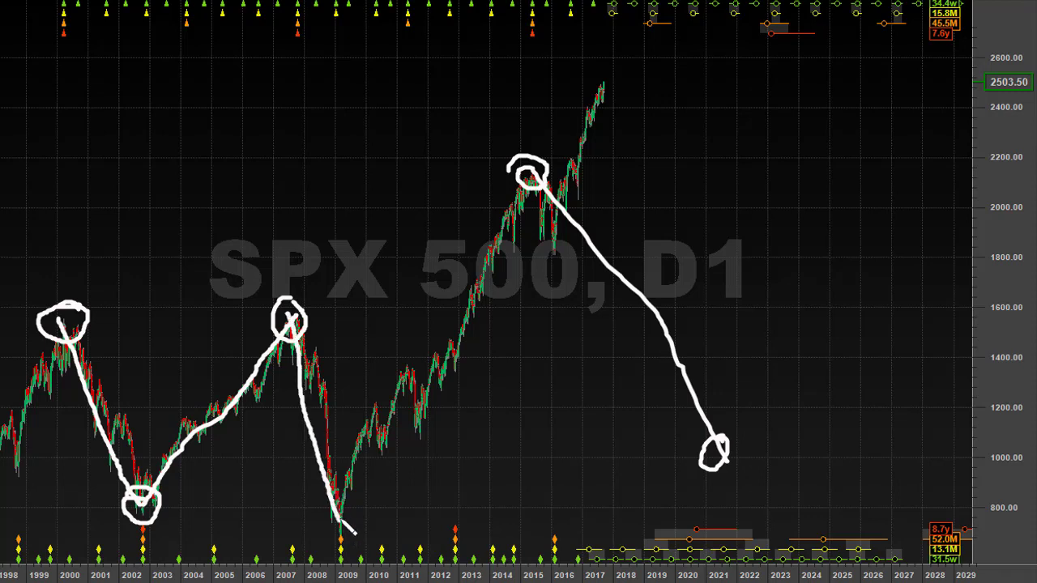
Step: Mark the 2012 trough marker with a question mark and the 2009 low with an arrow, circle the 2007 to 2013 section, and clear the annotations
left_click(455, 481)
left_click_drag(455, 484, 456, 504)
left_click(455, 513)
mouse_move(387, 504)
left_mouse_down()
mouse_move(342, 536)
mouse_move(364, 536)
left_mouse_up()
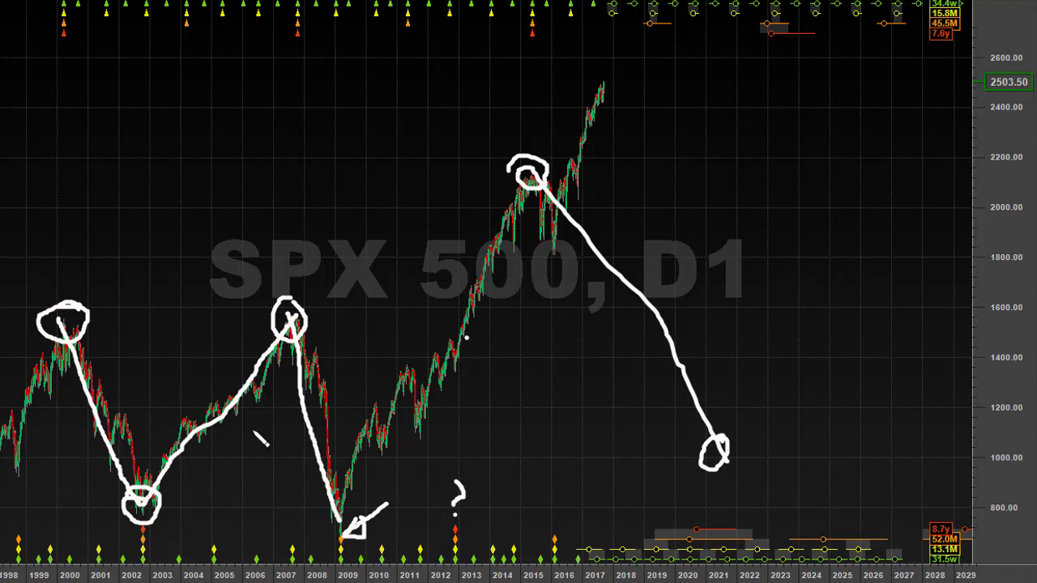
mouse_move(253, 477)
left_mouse_down()
mouse_move(468, 332)
mouse_move(267, 486)
left_mouse_up()
left_click_drag(453, 312, 469, 334)
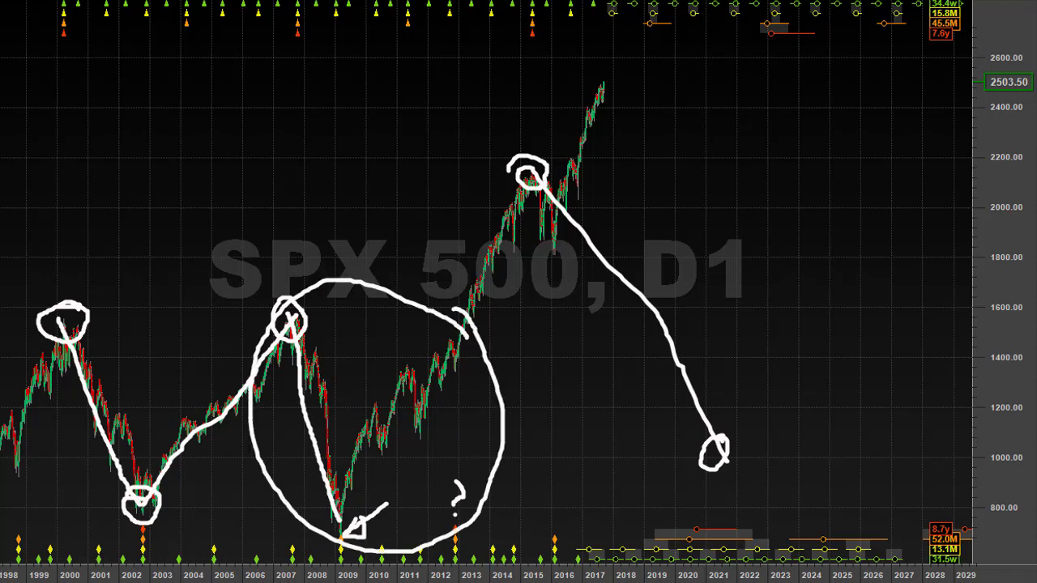
key("e")
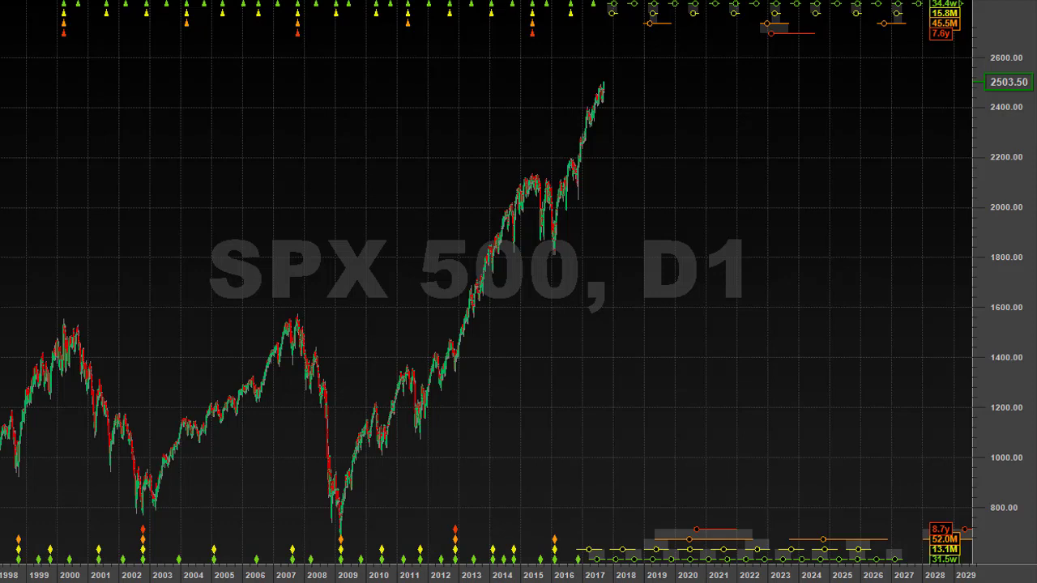
Step: Calculate the zig-zag lines and display those of the 9 year and 18 month cycles on the chart
left_click(495, 0)
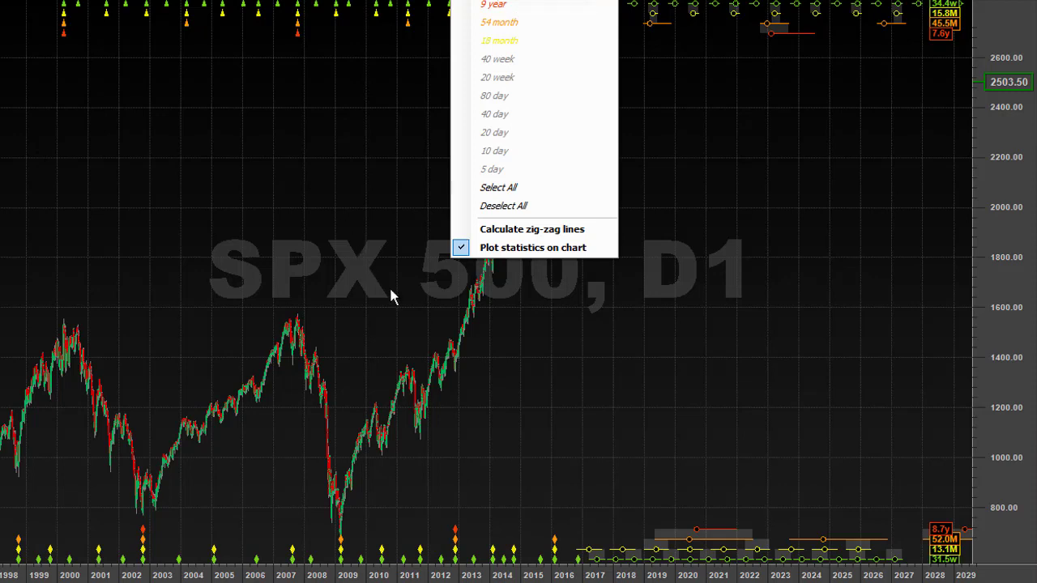
left_click(446, 339)
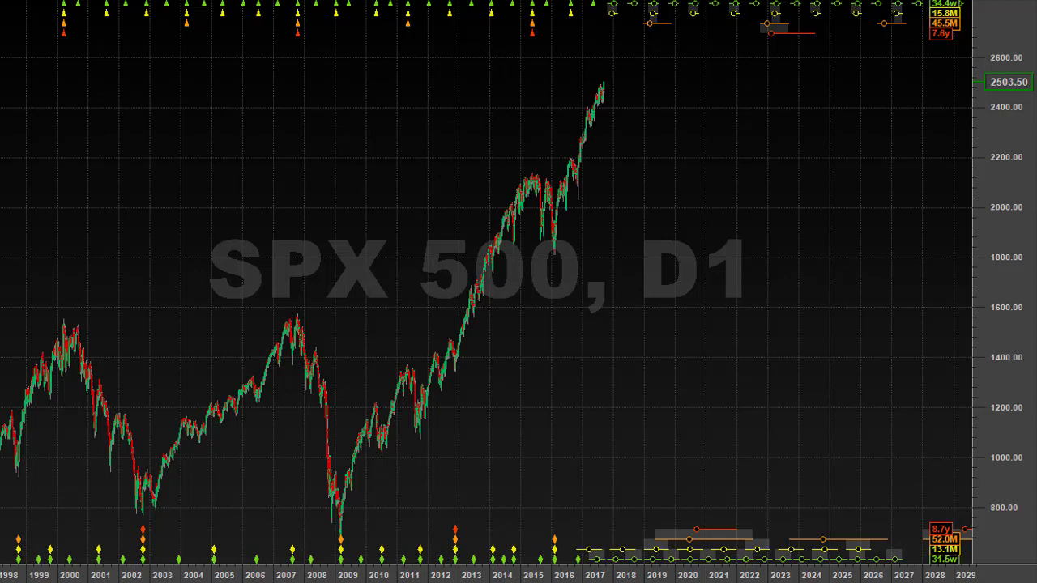
left_click(491, 0)
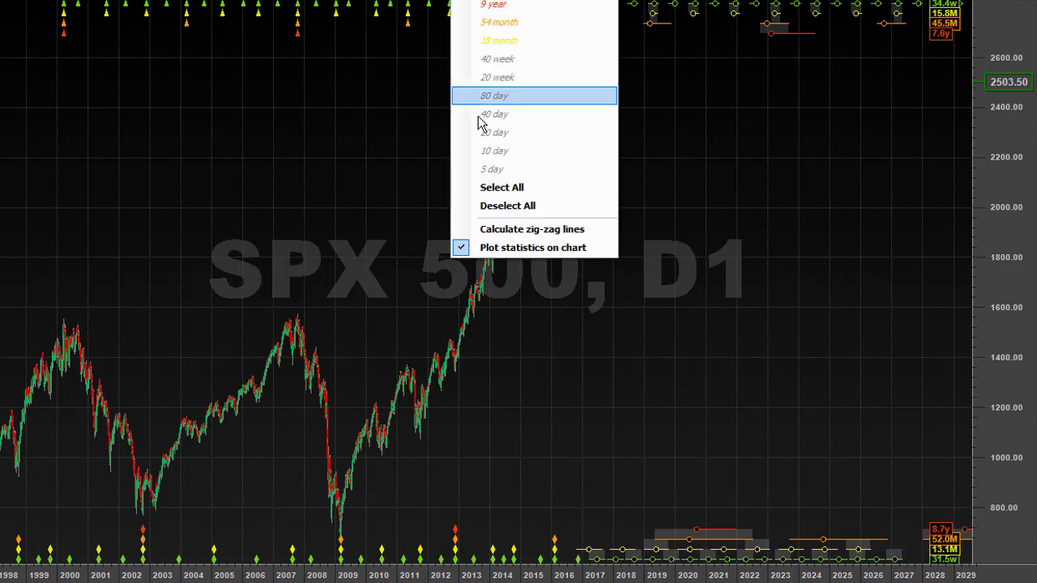
left_click(413, 130)
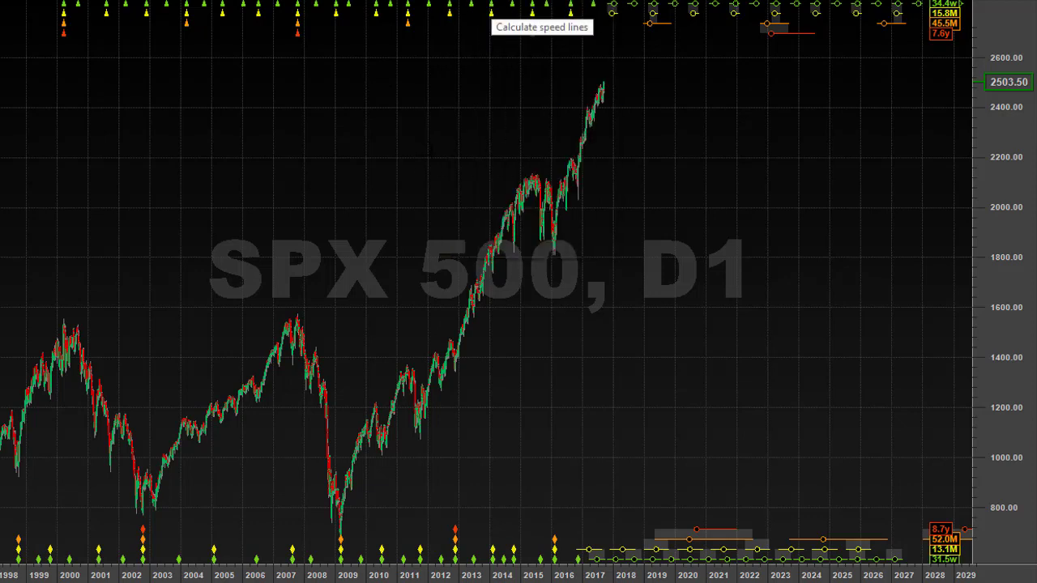
left_click(490, 0)
left_click(491, 4)
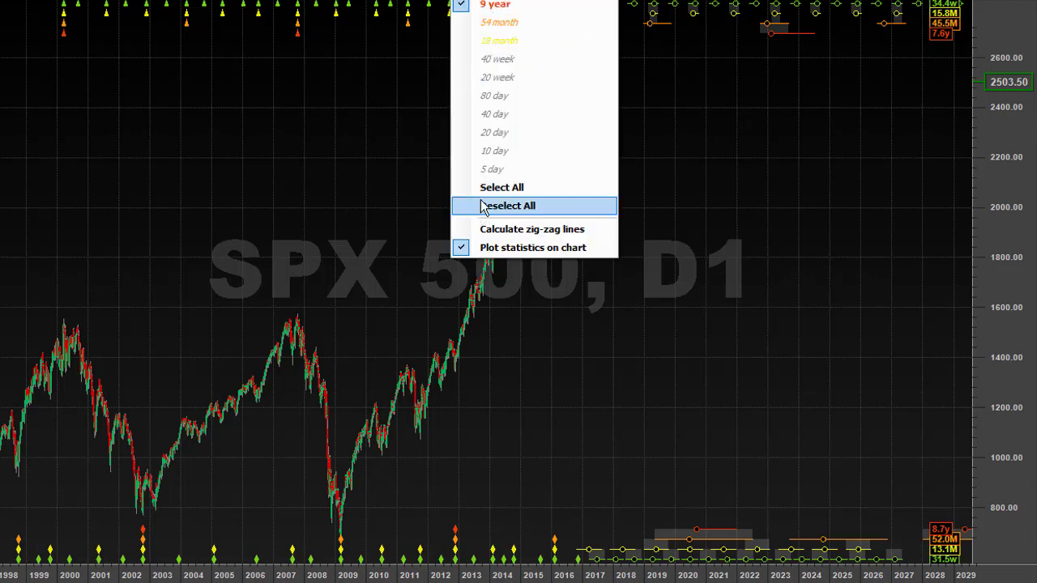
left_click(336, 146)
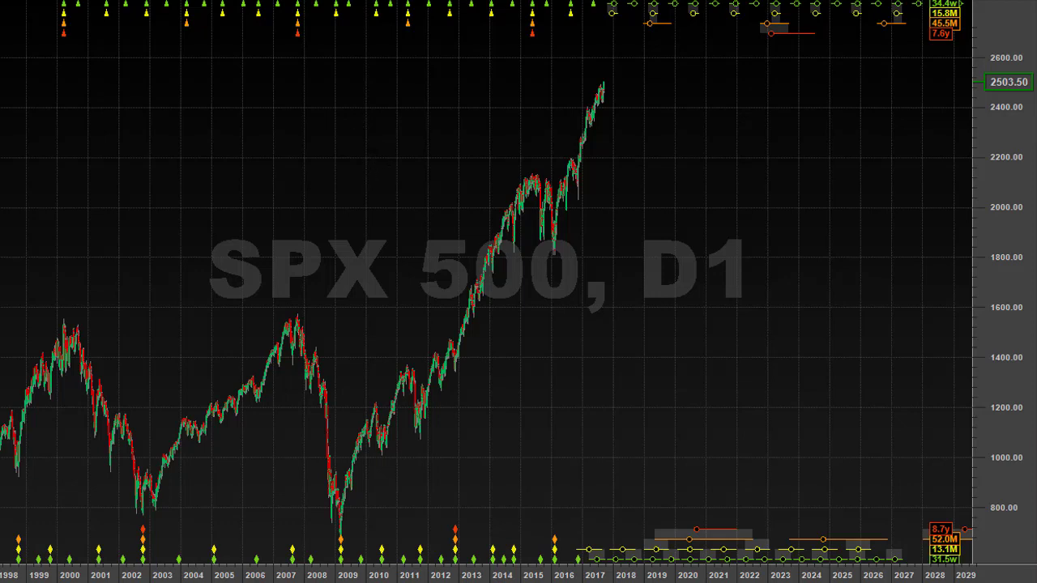
left_click(455, 7)
left_click(483, 29)
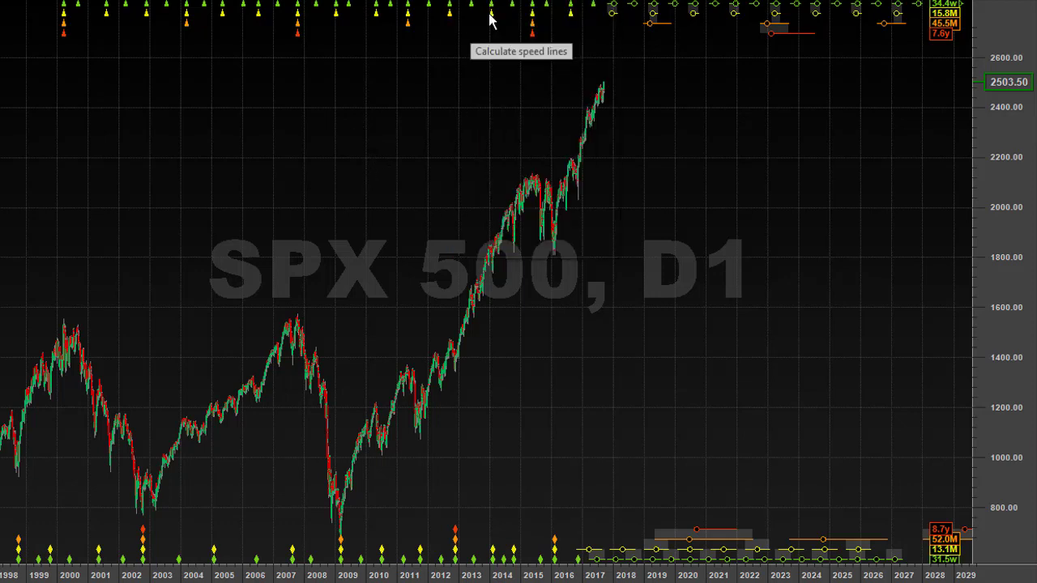
left_click(485, 30)
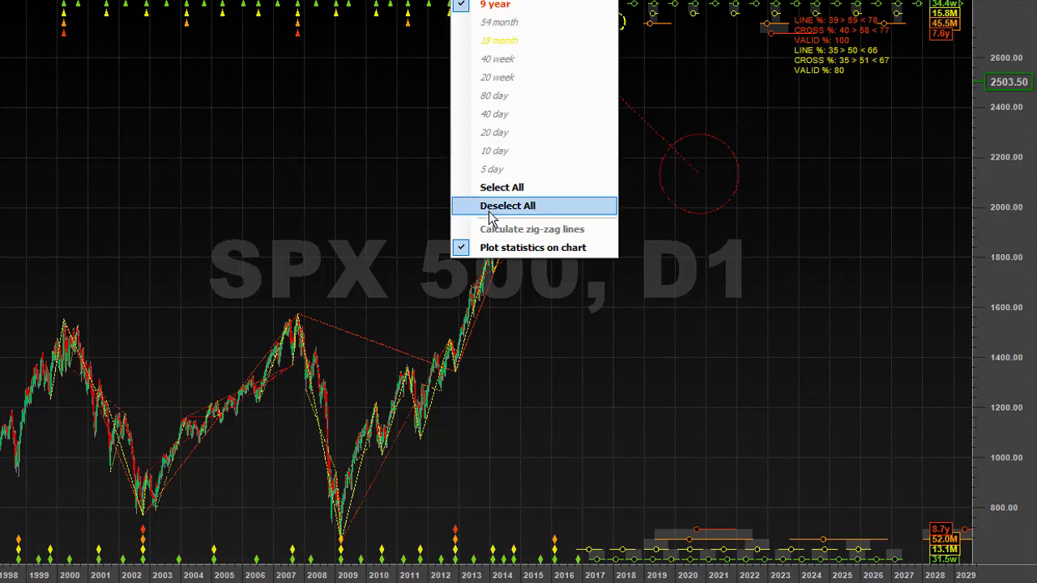
left_click(823, 134)
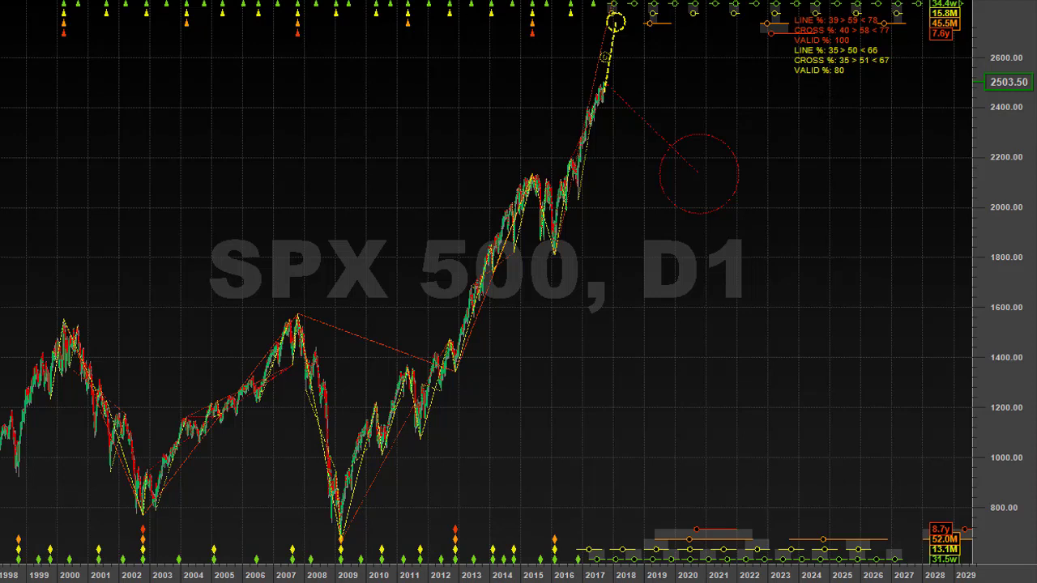
Step: Add the 54 month cycle's zig-zag lines to the chart
left_click(500, 28)
left_click(502, 24)
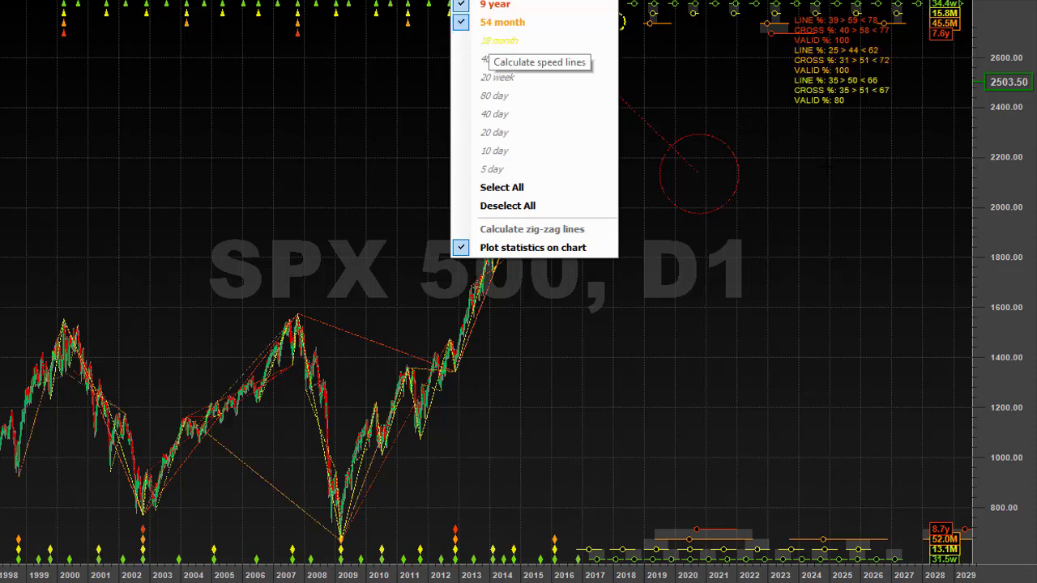
left_click(825, 167)
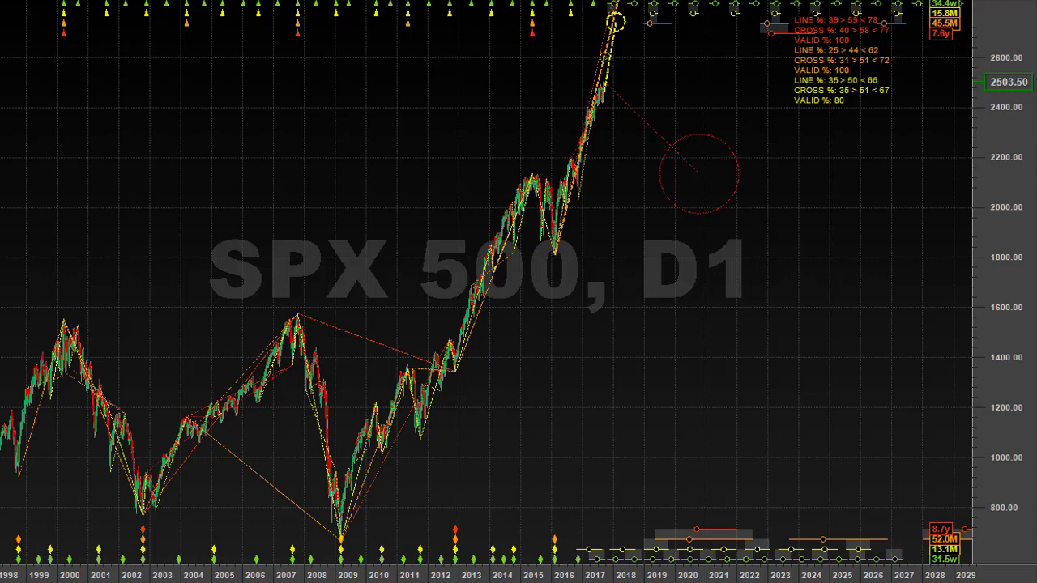
Step: Hide the 18 month and 54 month zig-zag lines, leaving only the 9 year lines displayed
left_click(495, 3)
left_click(491, 36)
left_click(496, 19)
left_click(496, 25)
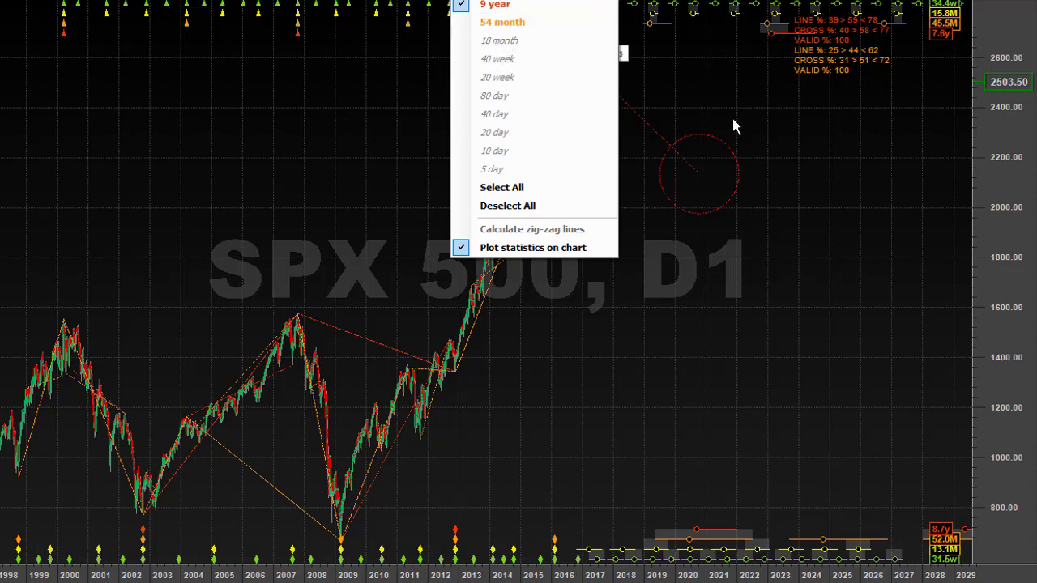
left_click(753, 126)
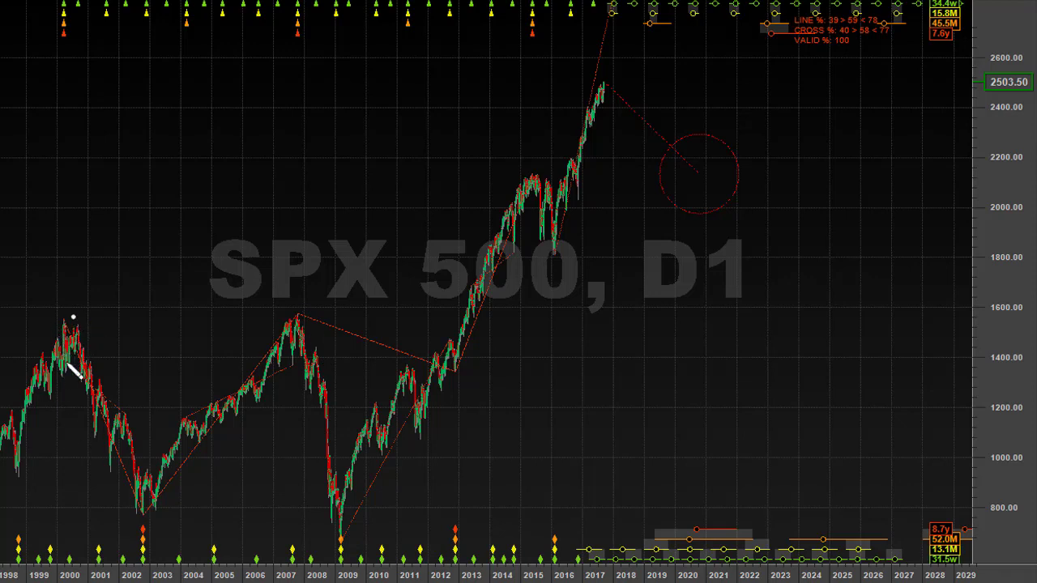
Step: Circle the 9 year cycle's turning points at the 2000, 2007 and 2015 peaks and the 2002, 2009 and 2012 troughs
left_click_drag(70, 314, 73, 316)
left_click_drag(154, 488, 151, 485)
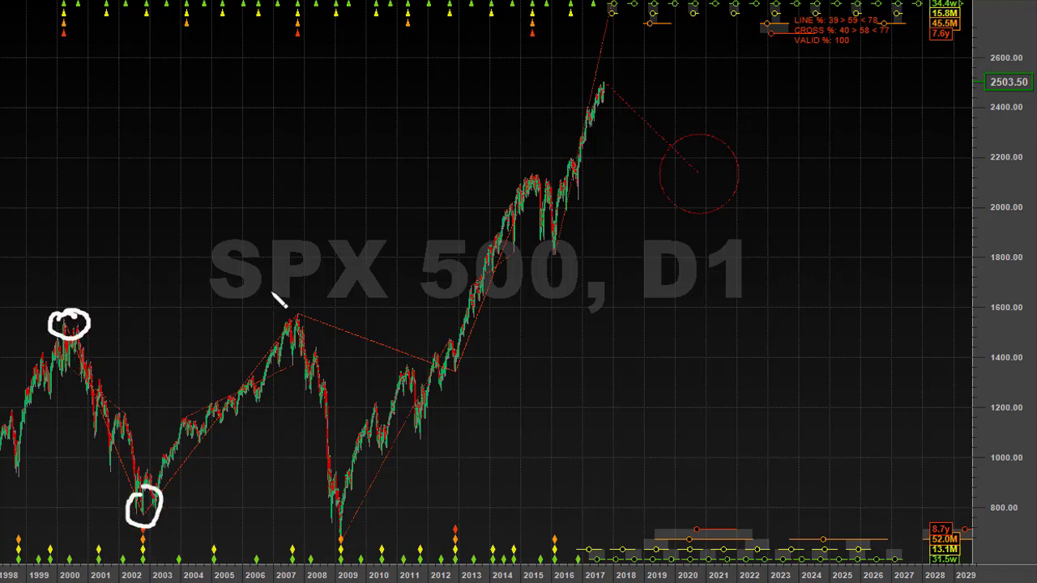
left_click_drag(298, 305, 279, 334)
mouse_move(350, 524)
left_mouse_down()
mouse_move(332, 542)
mouse_move(354, 520)
left_mouse_up()
mouse_move(461, 363)
left_mouse_down()
mouse_move(474, 382)
mouse_move(447, 387)
mouse_move(458, 358)
left_mouse_up()
left_click_drag(537, 160, 534, 162)
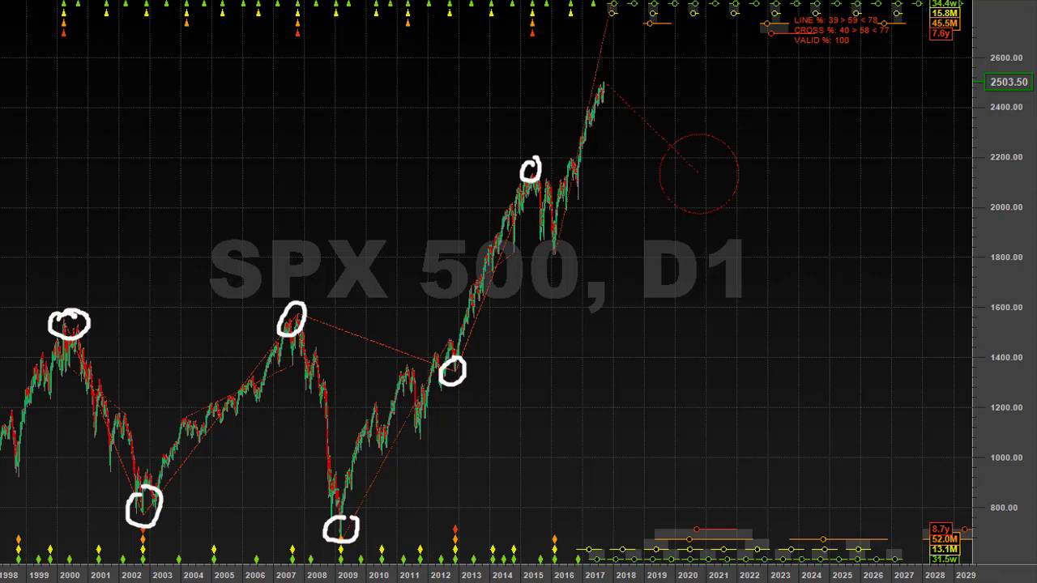
Step: Display the 54 month zig-zag lines in place of the 9 year lines
left_click(476, 1)
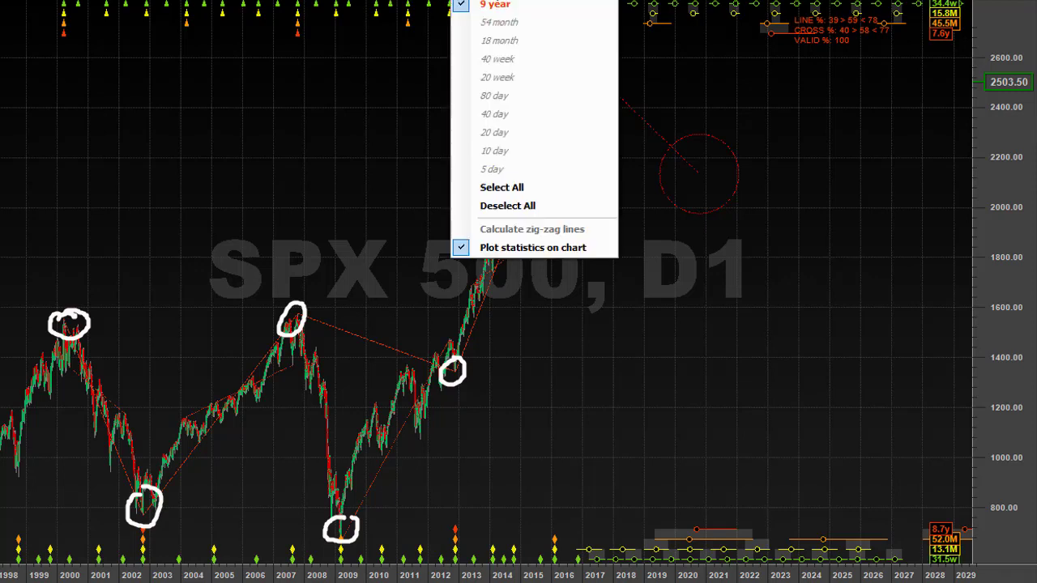
left_click(490, 23)
left_click(487, 41)
left_click(486, 33)
right_click(489, 8)
left_click(495, 40)
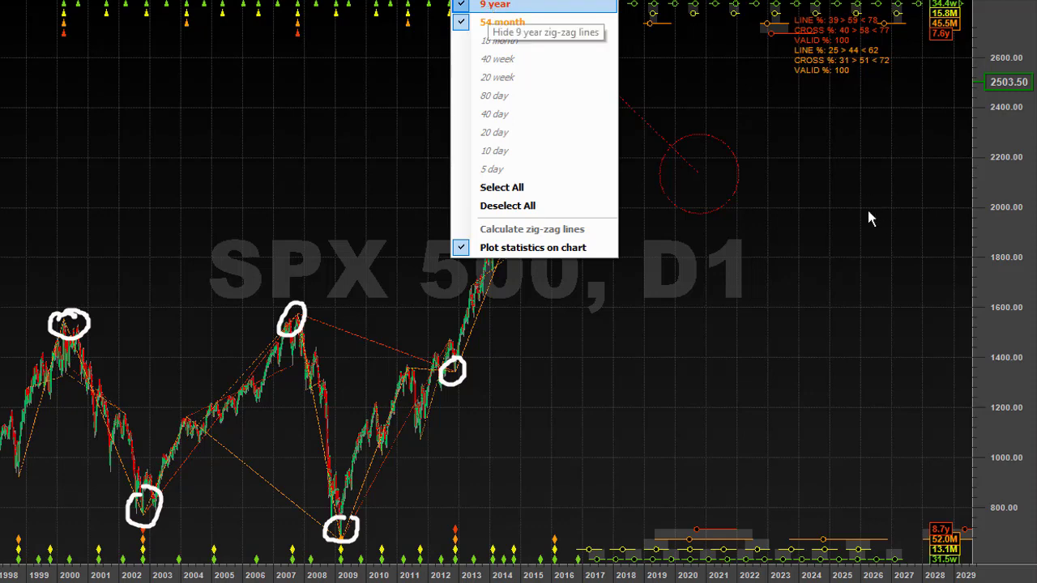
left_click(495, 4)
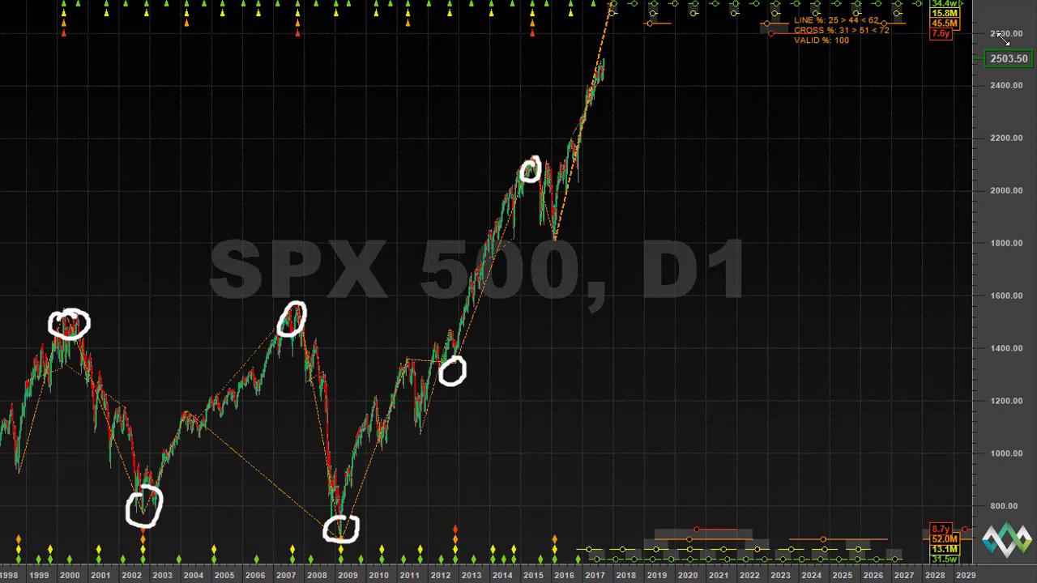
Step: Circle the early 2016 low and the 2019 projected peak marker, draw an arrow to the dashed projection line, and clear the annotations
left_click_drag(1016, 165, 1013, 378)
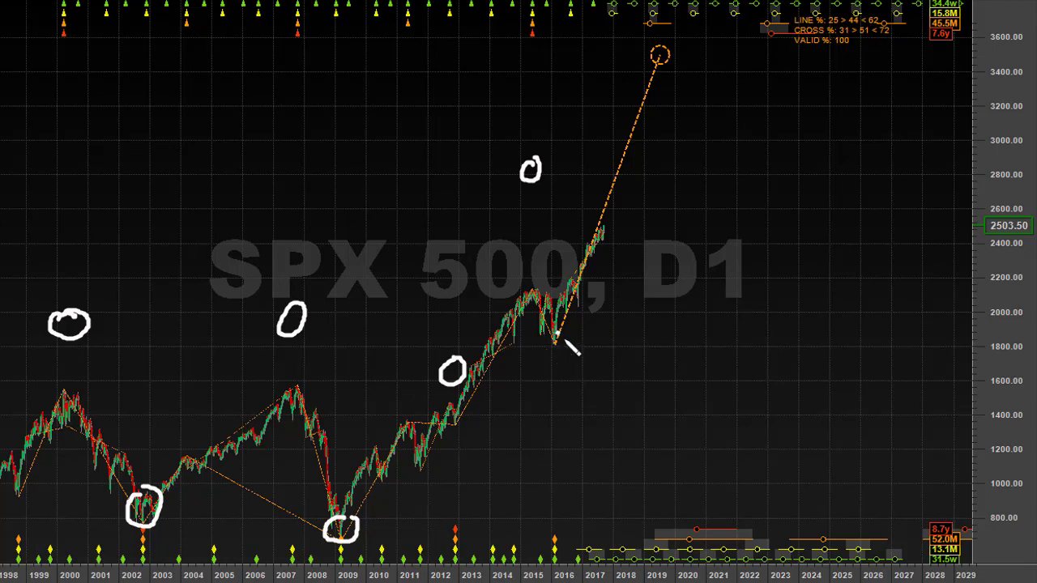
left_click_drag(570, 343, 567, 337)
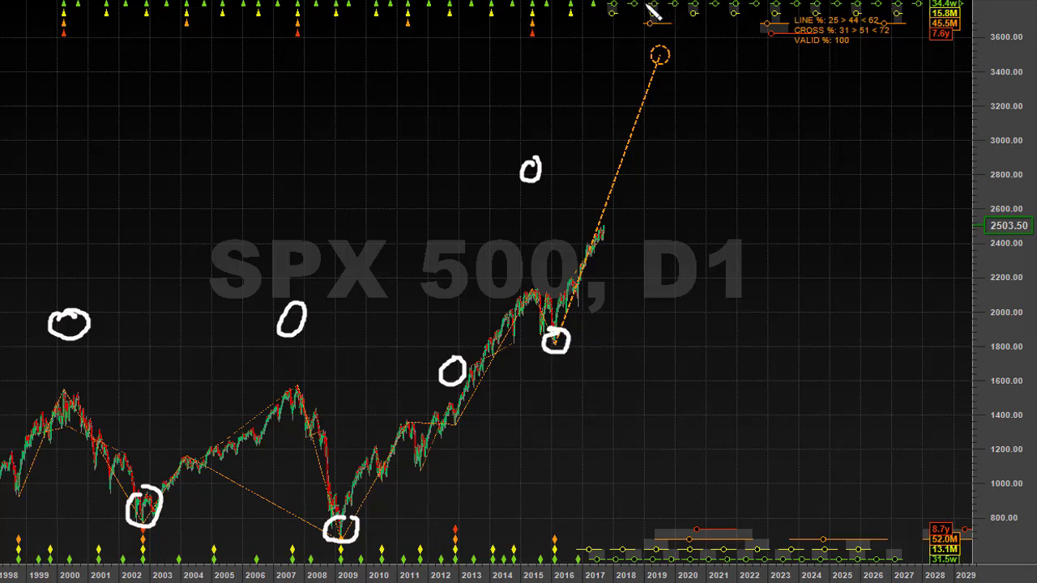
left_click_drag(663, 7, 645, 34)
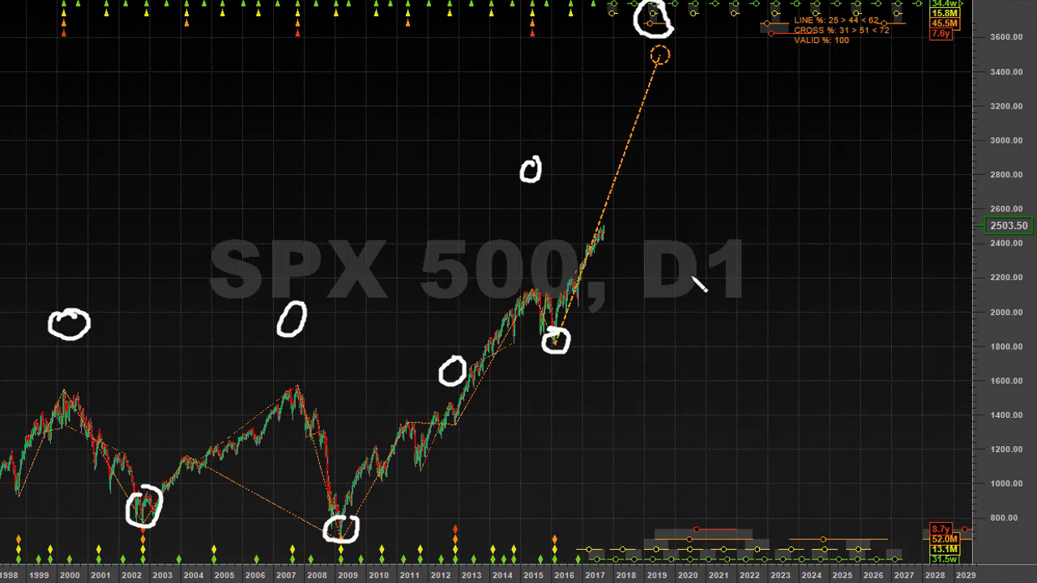
mouse_move(694, 273)
left_mouse_down()
mouse_move(632, 167)
mouse_move(639, 188)
left_mouse_up()
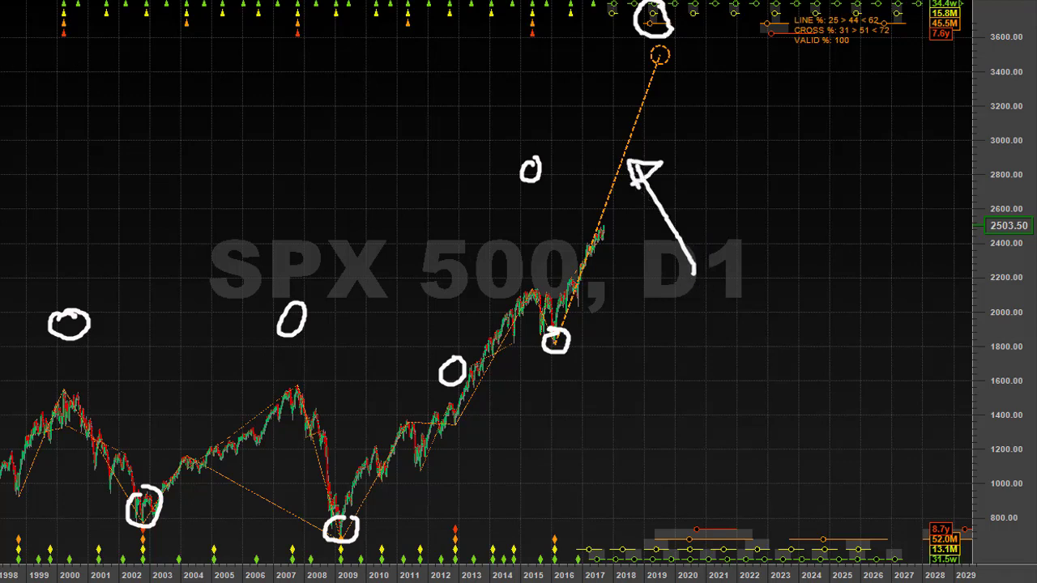
key("Escape")
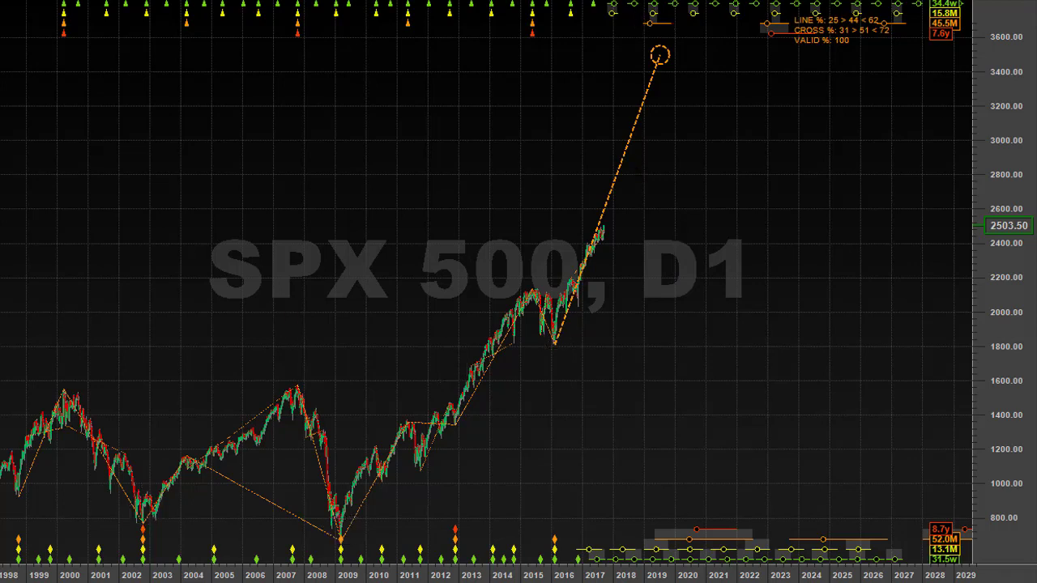
Step: Display the 9 year zig-zag lines and hide the 54 month zig-zag lines
left_click(495, 1)
left_click(496, 5)
left_click(485, 22)
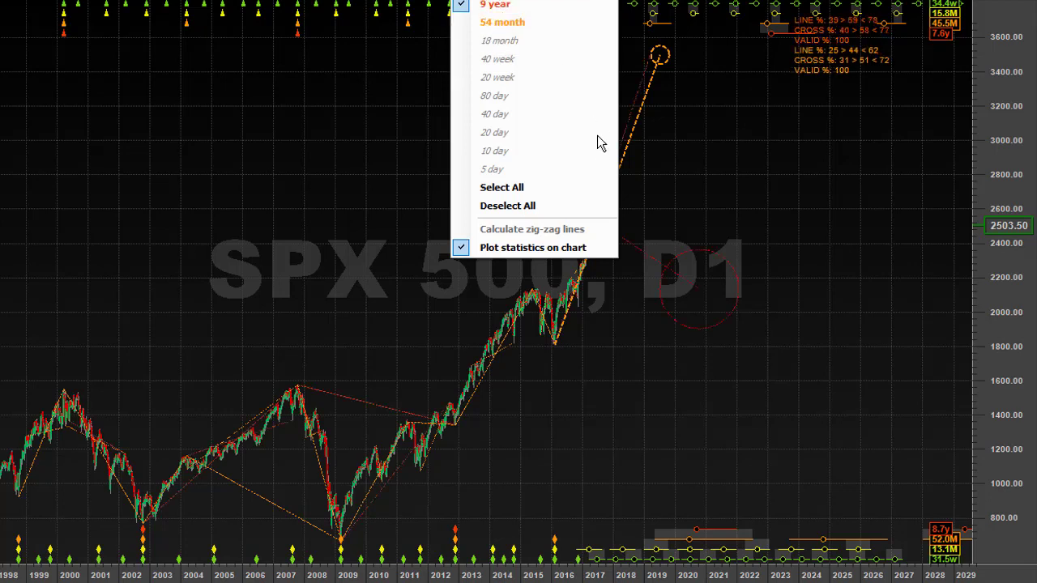
left_click(788, 258)
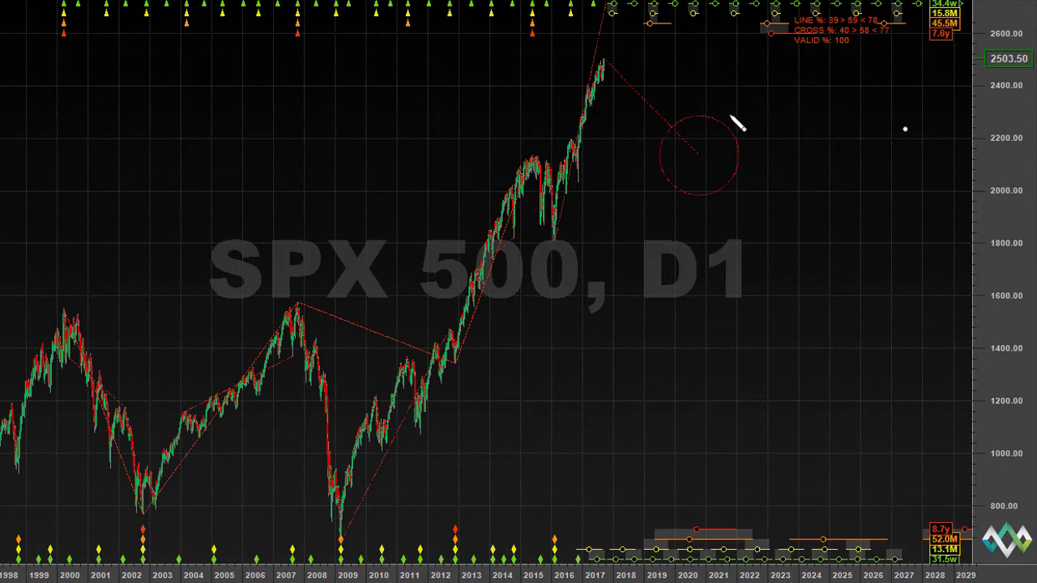
Step: Draw an arrow to the 9 year cycle's projected trough circle, and clear the annotation
mouse_move(905, 129)
left_mouse_down()
mouse_move(727, 115)
mouse_move(740, 138)
left_mouse_up()
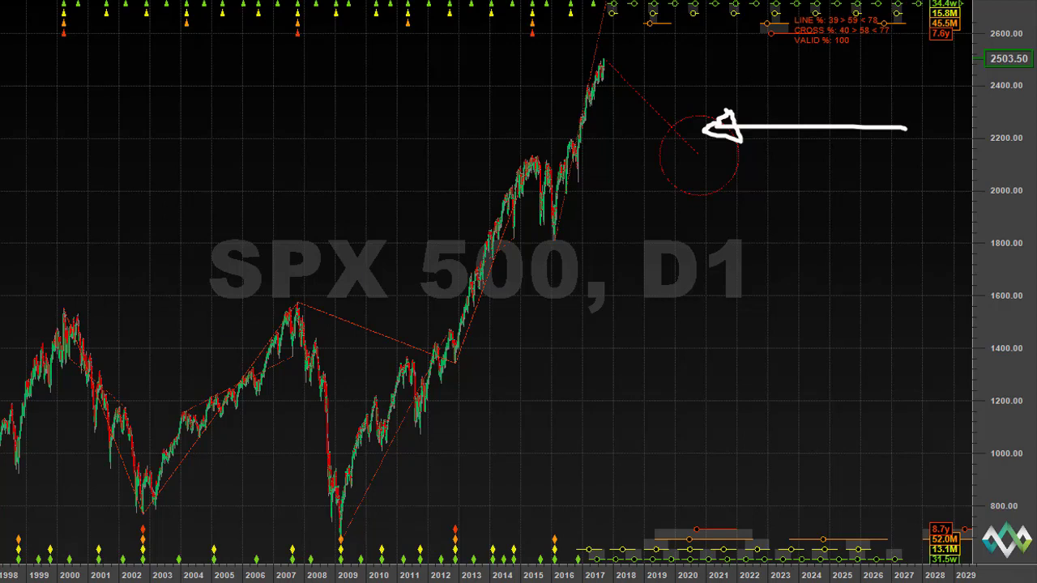
key("Delete")
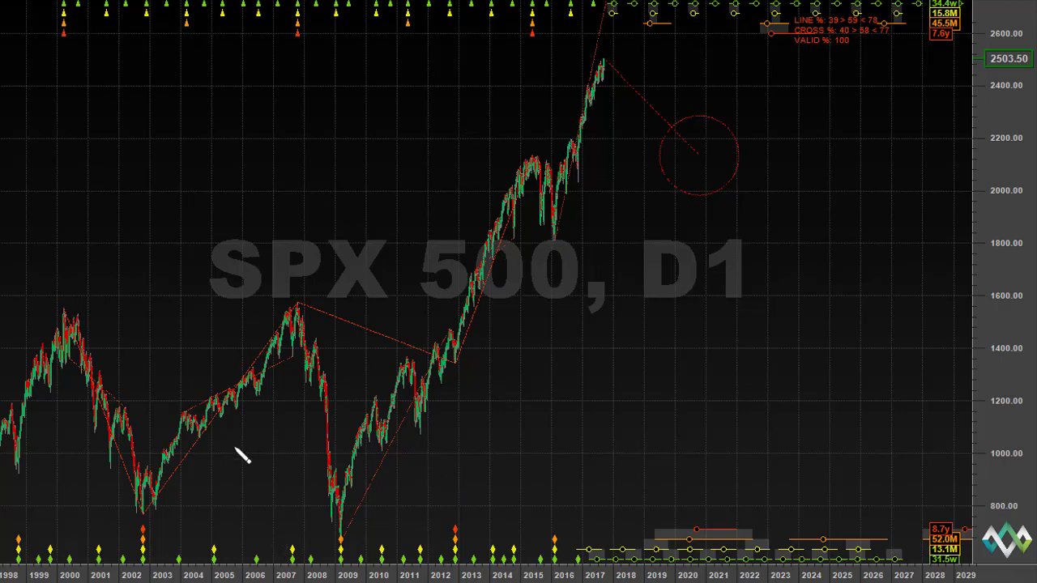
Step: Circle the 9 year cycle's 2002, 2009 and 2012 troughs and its 2007 and 2015 peaks
left_click_drag(157, 500, 143, 494)
mouse_move(300, 290)
left_mouse_down()
mouse_move(280, 305)
mouse_move(304, 287)
mouse_move(287, 288)
left_mouse_up()
mouse_move(344, 520)
left_mouse_down()
mouse_move(366, 524)
mouse_move(324, 539)
mouse_move(363, 515)
left_mouse_up()
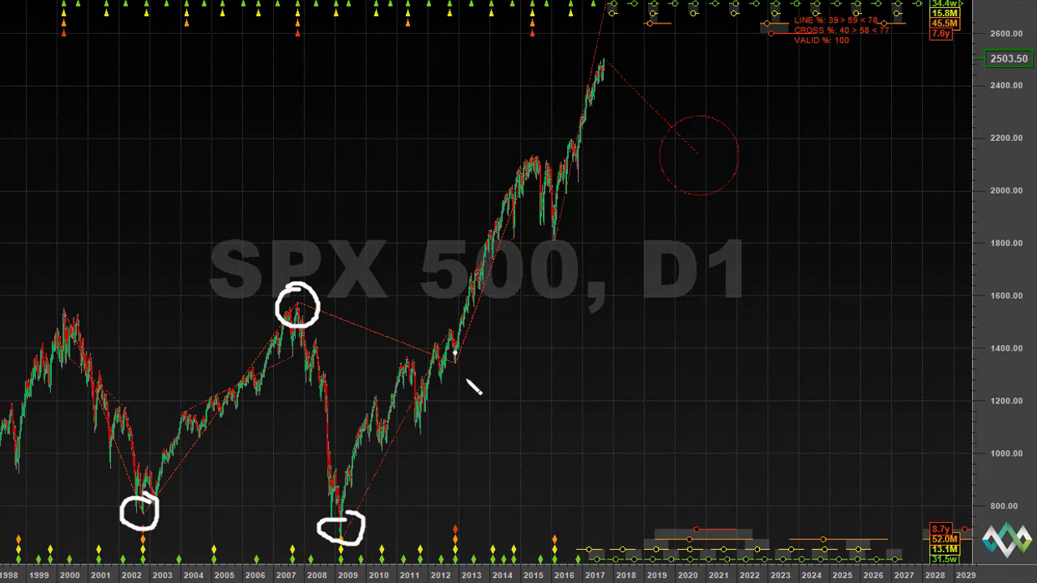
mouse_move(468, 352)
left_mouse_down()
mouse_move(462, 374)
mouse_move(468, 356)
left_mouse_up()
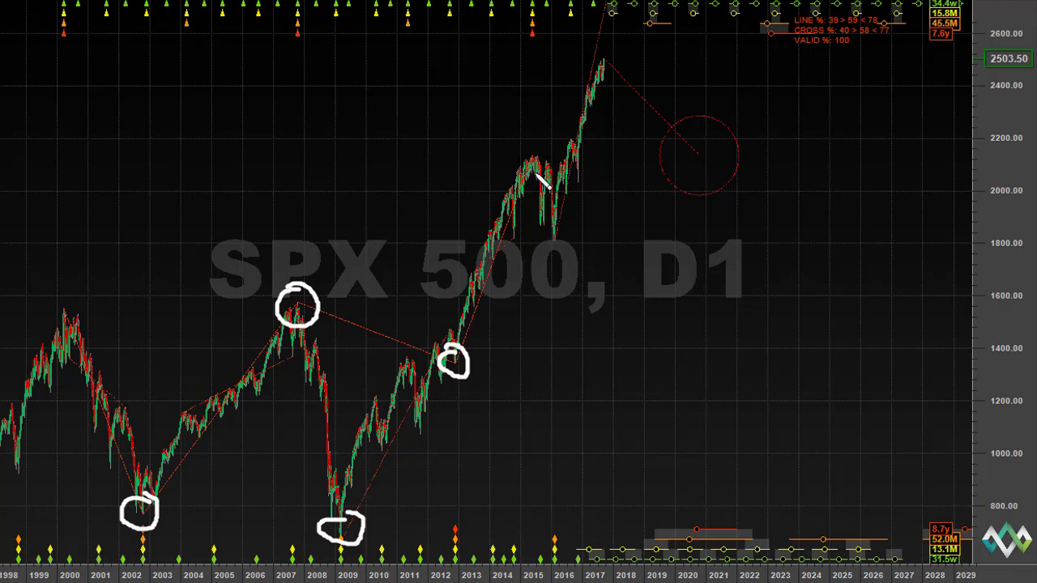
left_click_drag(527, 157, 524, 146)
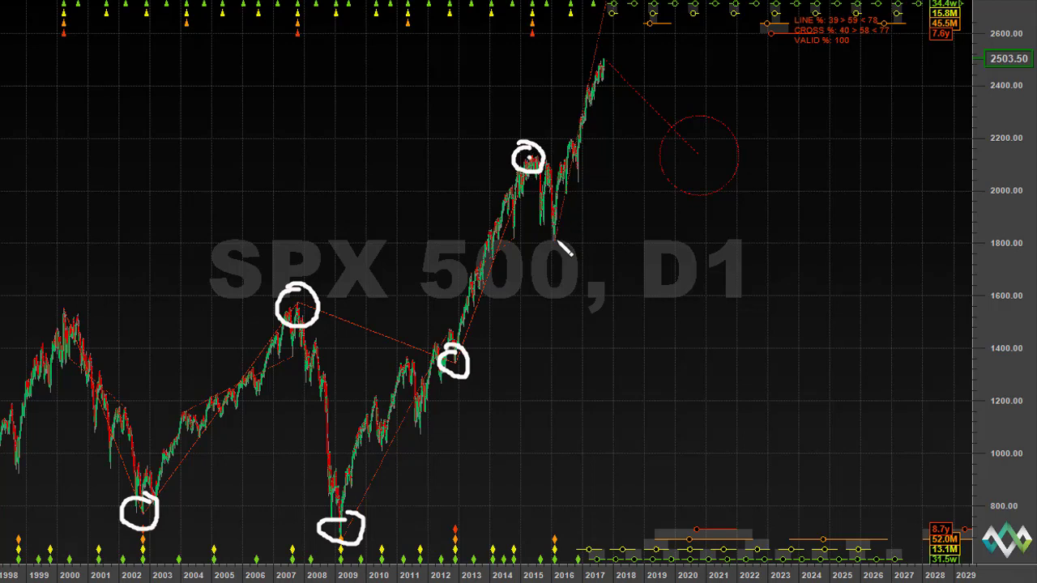
Step: Sketch a price path from the 2015 peak through the 2016 low and a 2019 peak to a circled 2020 low, and clear the annotations
mouse_move(530, 157)
left_mouse_down()
mouse_move(556, 241)
mouse_move(617, 73)
mouse_move(662, 44)
mouse_move(714, 305)
left_mouse_up()
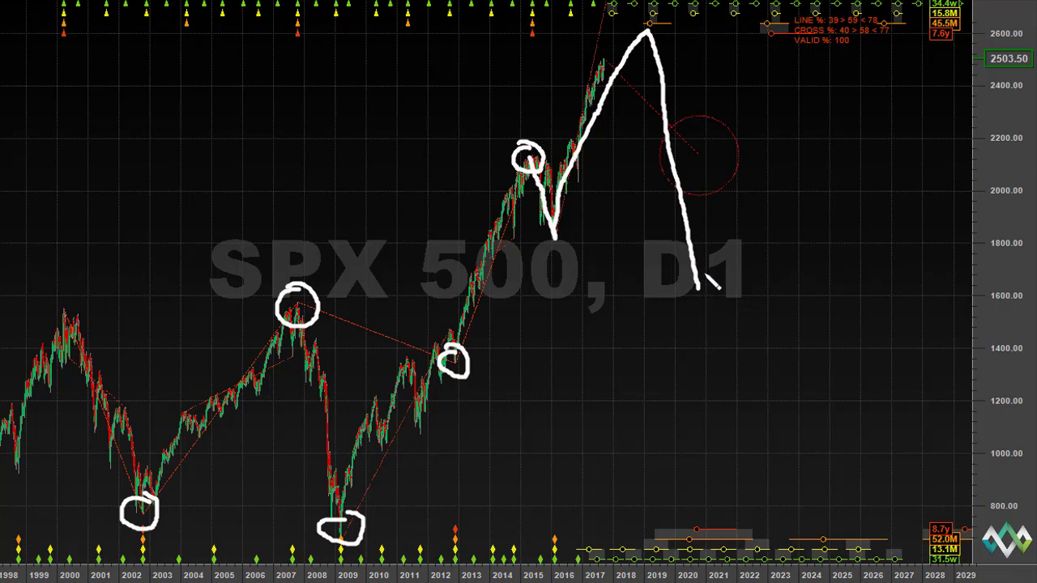
mouse_move(690, 267)
left_mouse_down()
mouse_move(709, 280)
mouse_move(695, 306)
left_mouse_up()
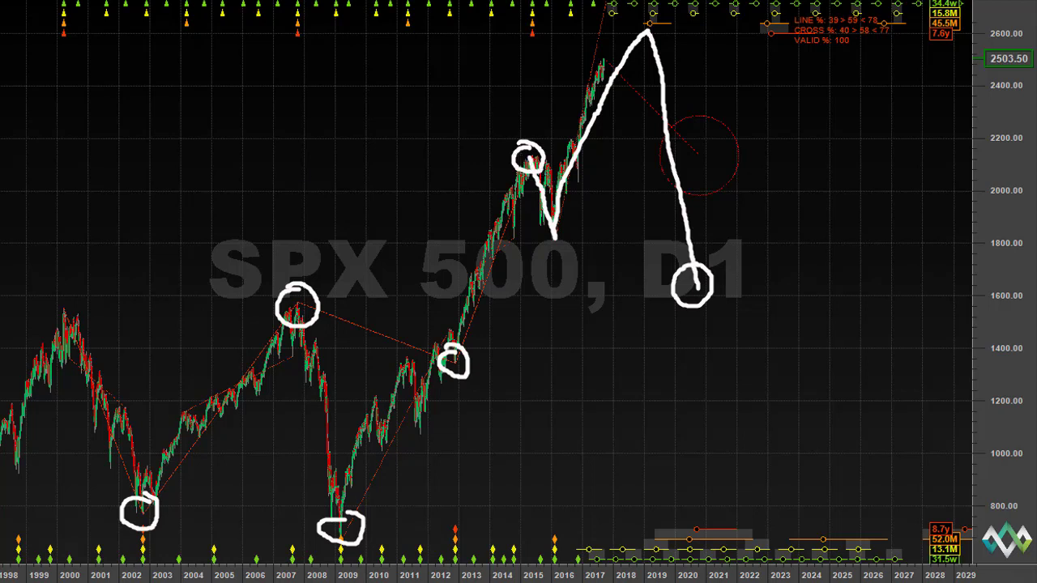
key("Escape")
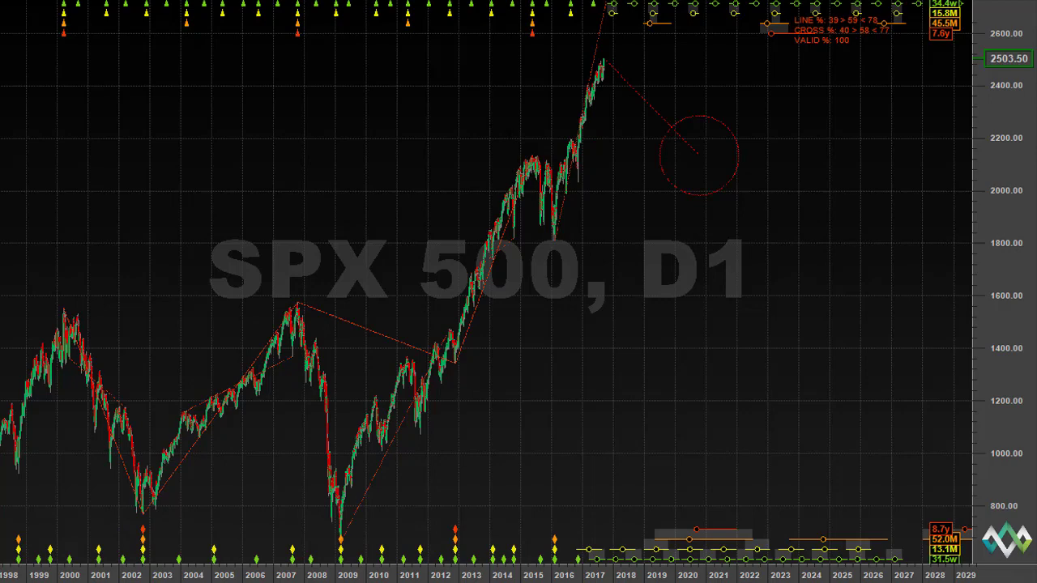
Step: Close in on 2015 to 2021, circle the 2015 peak and projected 2019 peak markers, and trace the fall into early 2016 and subsequent rise
left_click_drag(497, 127, 737, 292)
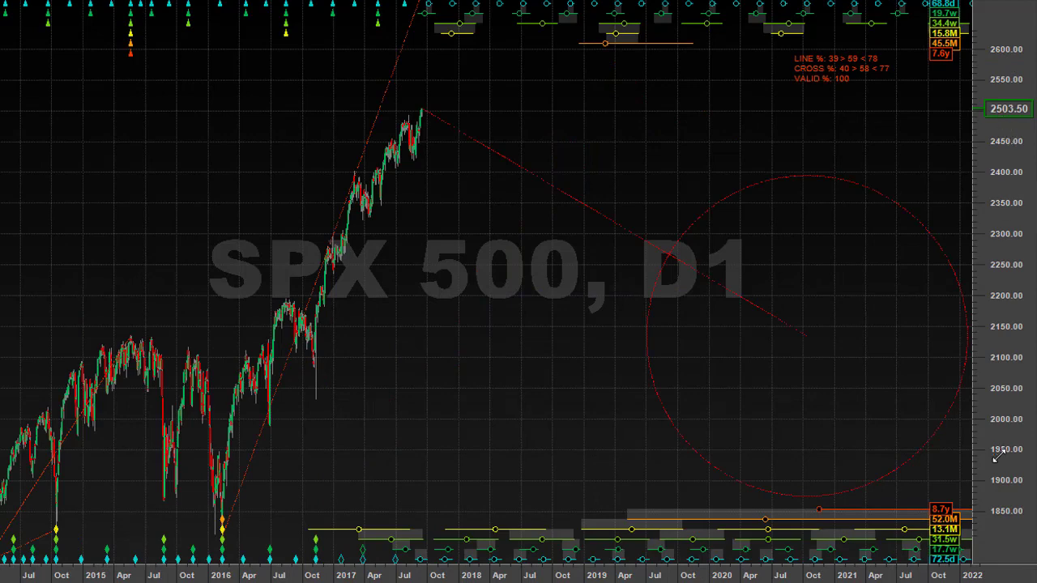
left_click_drag(998, 461, 1007, 296)
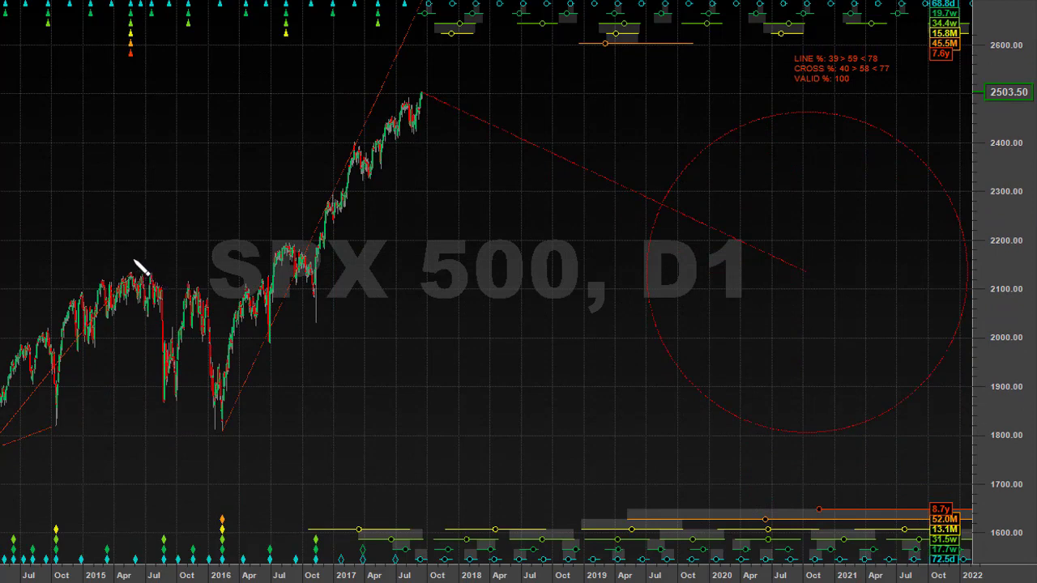
mouse_move(144, 257)
left_mouse_down()
mouse_move(114, 263)
mouse_move(146, 284)
mouse_move(144, 258)
mouse_move(195, 411)
mouse_move(216, 442)
left_mouse_up()
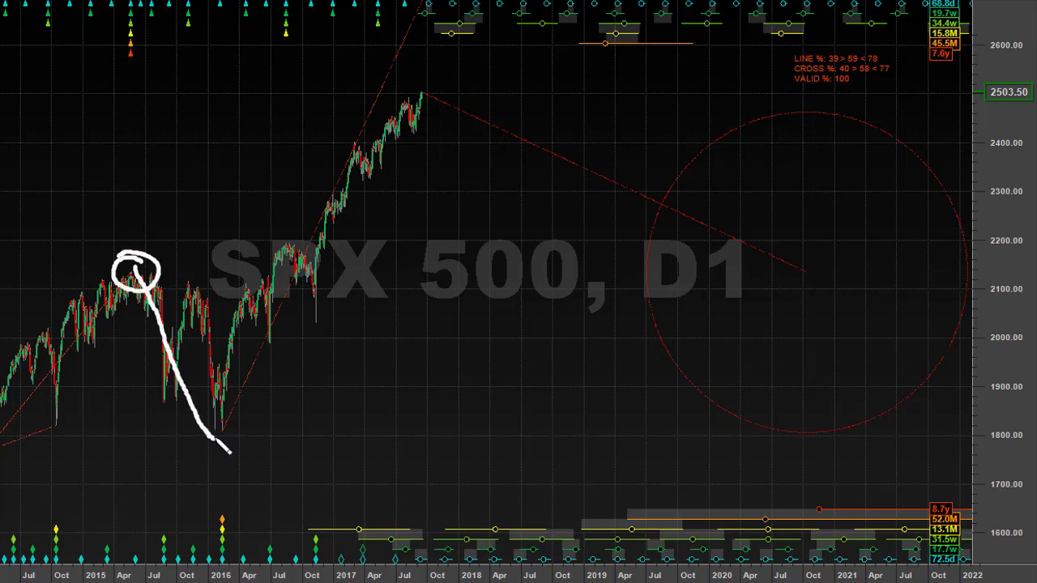
mouse_move(217, 437)
left_mouse_down()
mouse_move(321, 226)
mouse_move(360, 191)
left_mouse_up()
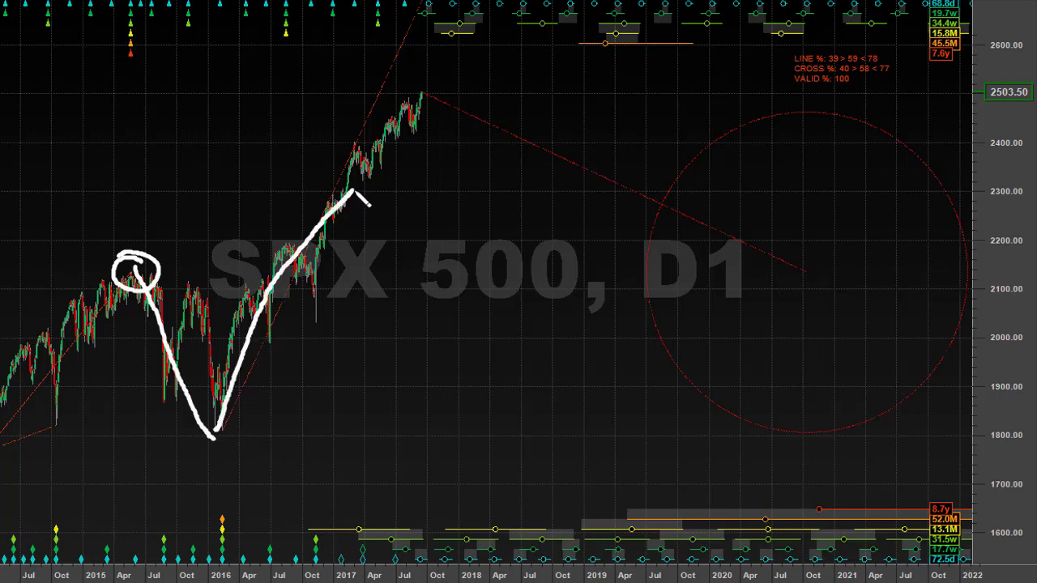
mouse_move(422, 97)
left_mouse_down()
mouse_move(470, 79)
mouse_move(467, 66)
left_mouse_up()
mouse_move(626, 9)
left_mouse_down()
mouse_move(669, 70)
mouse_move(639, 16)
left_mouse_up()
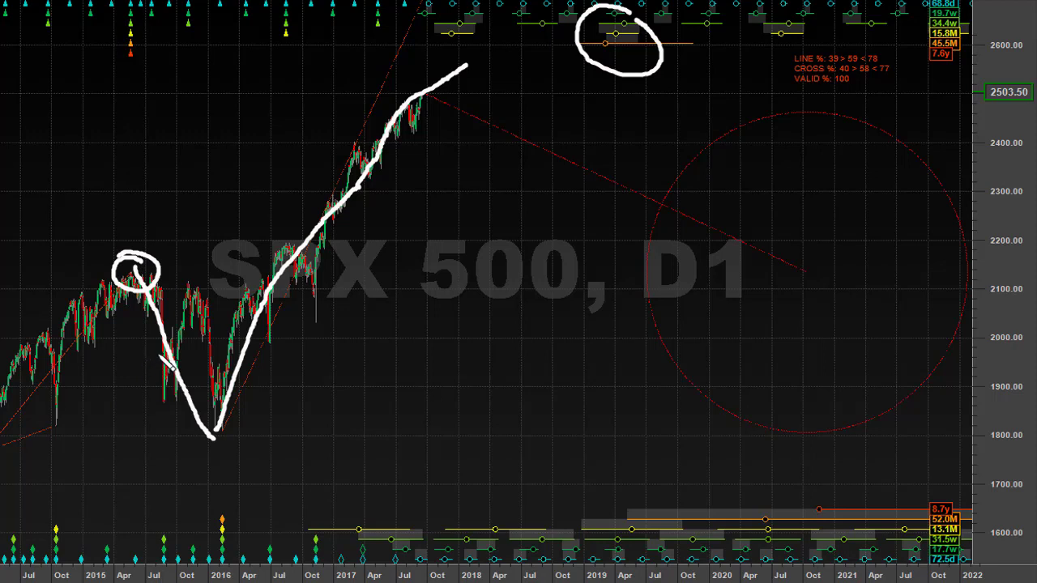
Step: Label the traced legs 1 and 2, connect the 2015 peak and the rise's end to the projected trough, and clear the annotations
left_click_drag(147, 357, 146, 397)
left_click_drag(156, 348, 181, 362)
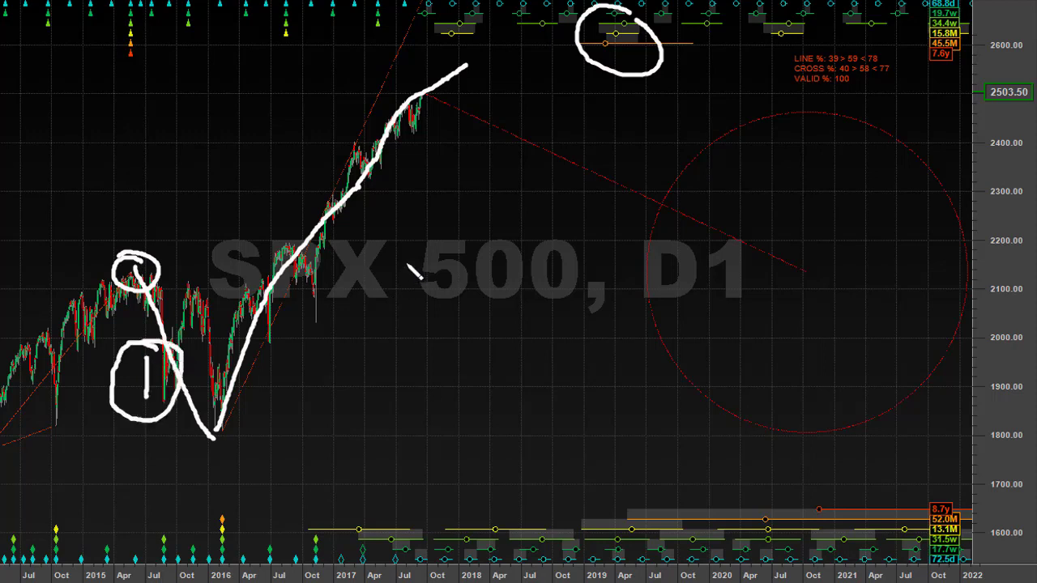
mouse_move(294, 157)
left_mouse_down()
mouse_move(321, 167)
mouse_move(295, 192)
mouse_move(323, 187)
left_mouse_up()
left_click_drag(328, 142, 338, 197)
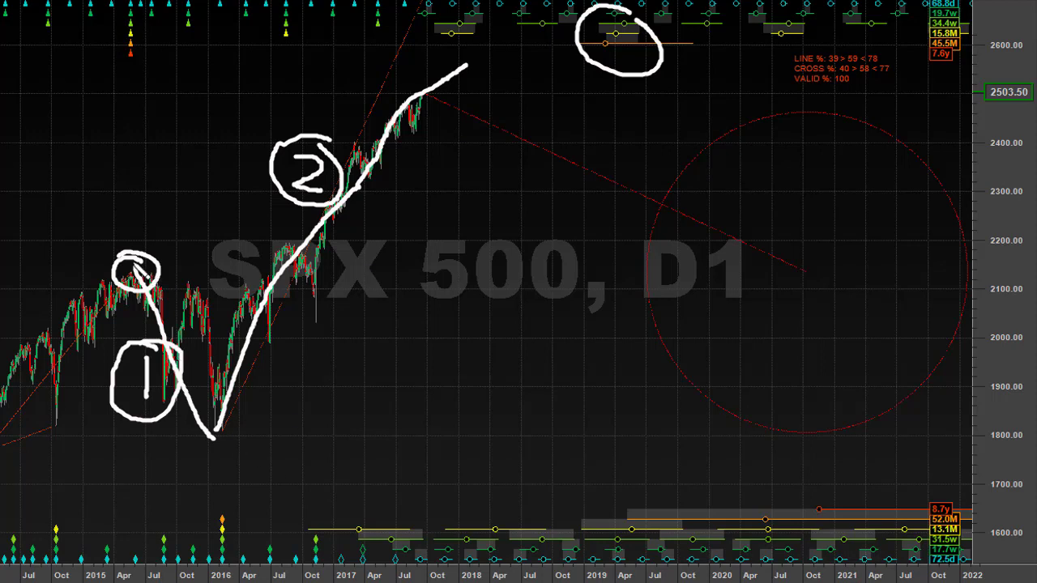
left_click_drag(373, 256, 791, 263)
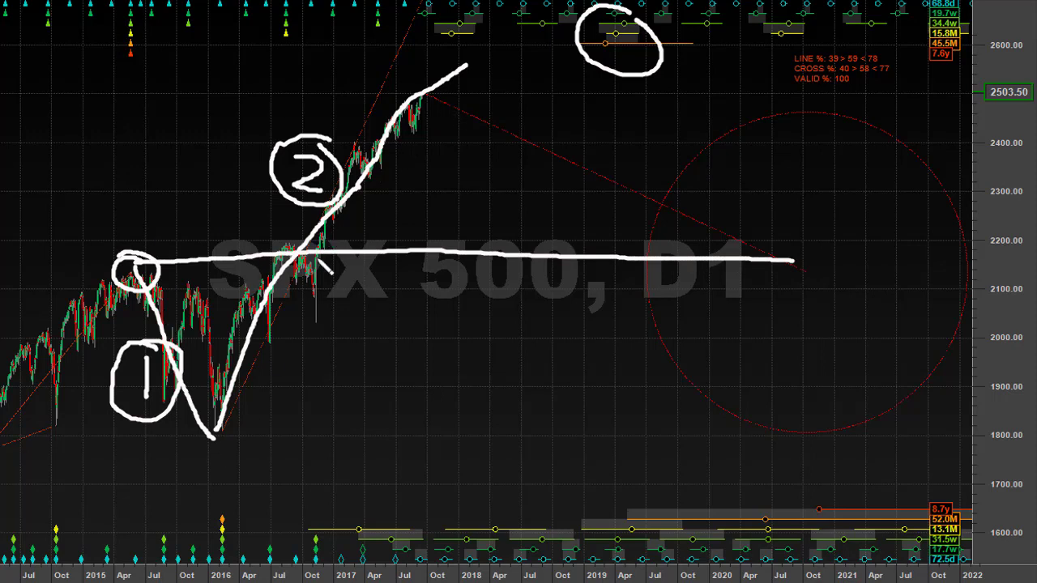
left_click_drag(461, 63, 792, 261)
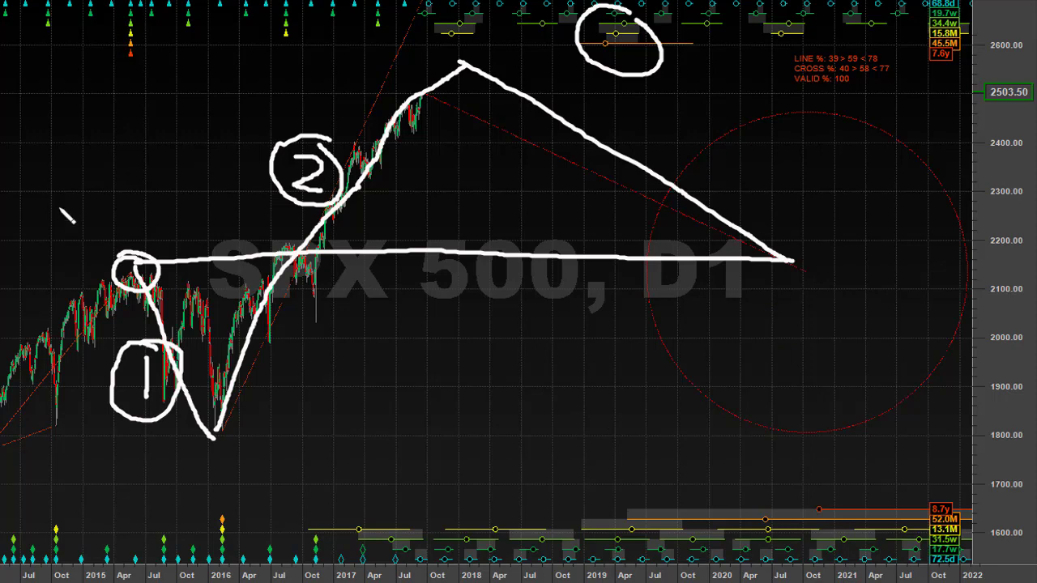
key("Escape")
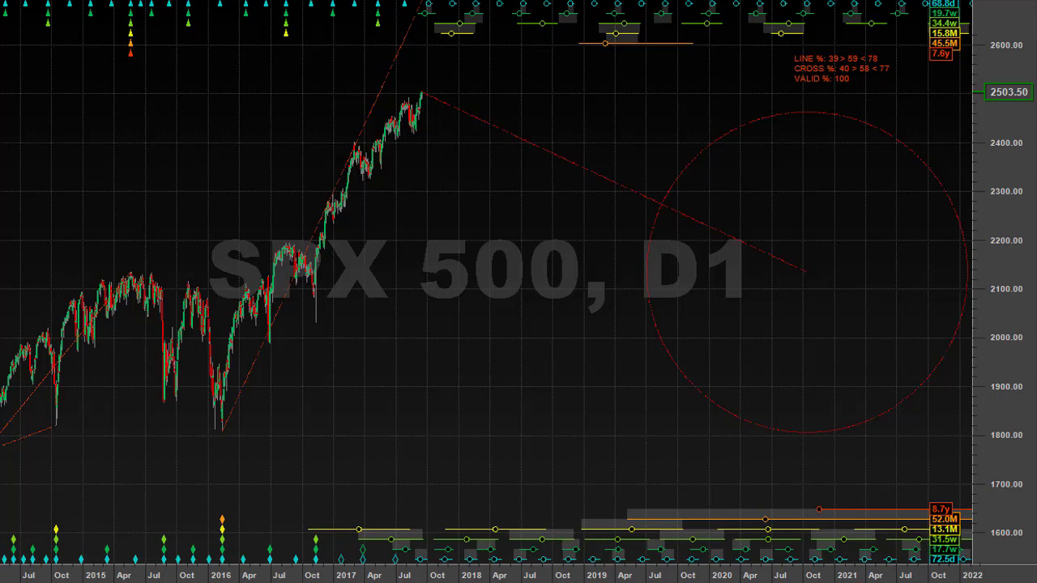
Step: Switch to the MY ANALYSIS daily chart and circle the 2002, 2009 and early 2016 troughs
key("alt+w")
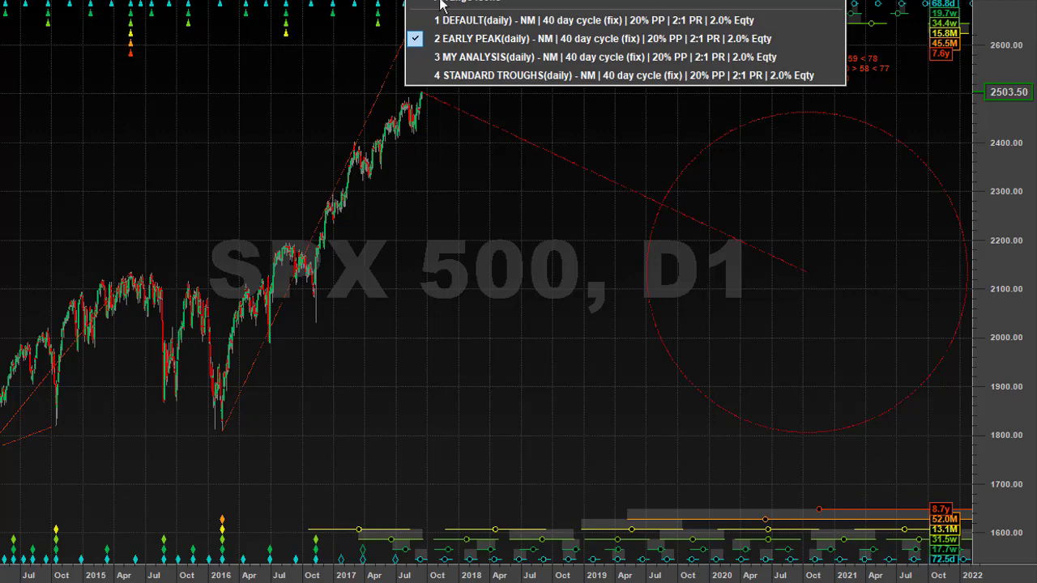
left_click(451, 58)
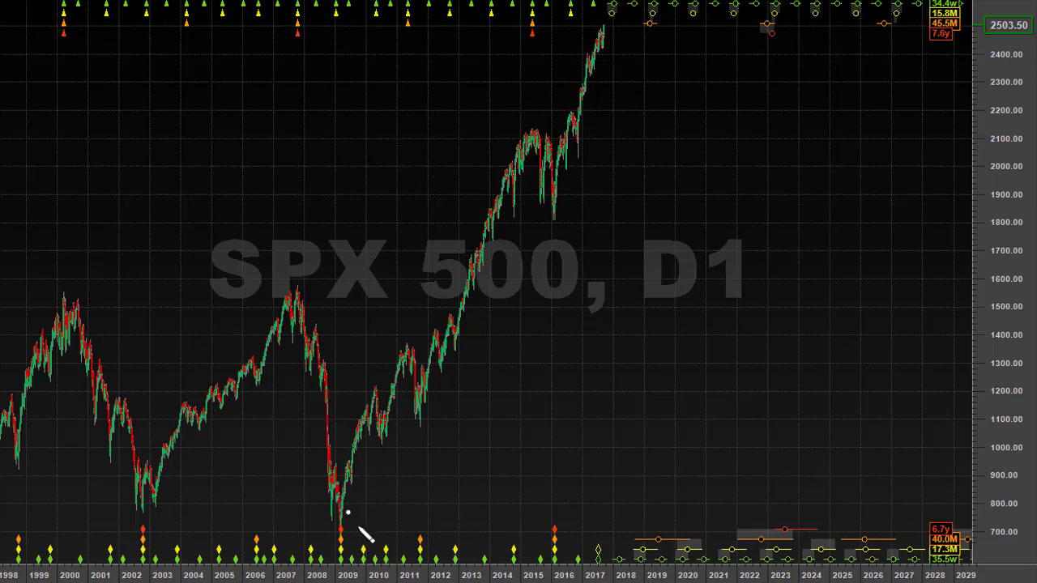
left_click_drag(347, 513, 361, 518)
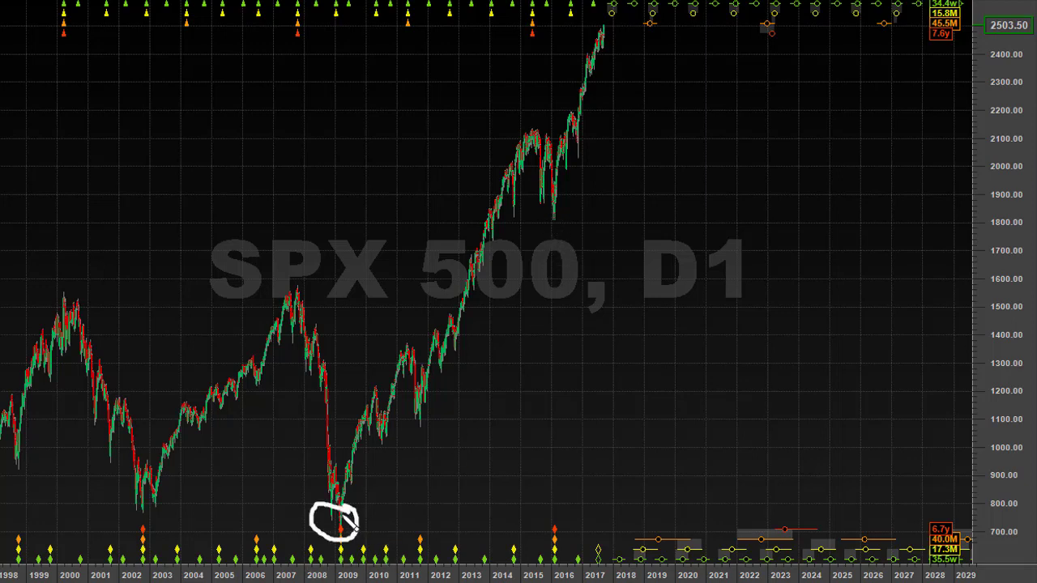
mouse_move(149, 492)
left_mouse_down()
mouse_move(174, 539)
mouse_move(151, 495)
left_mouse_up()
mouse_move(568, 201)
left_mouse_down()
mouse_move(582, 219)
mouse_move(558, 194)
left_mouse_up()
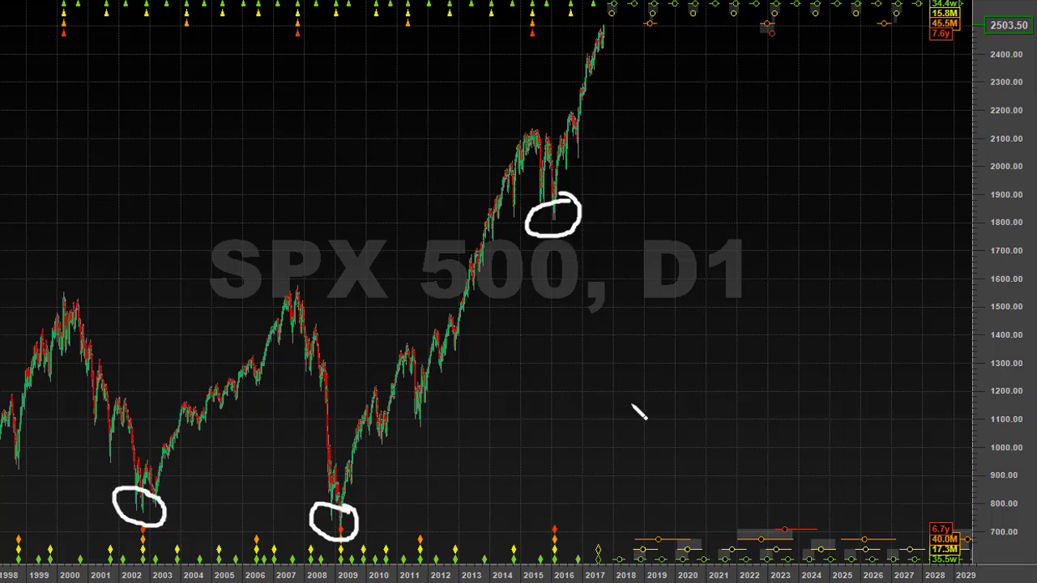
Step: Draw an arrow to the 2016 trough markers, circle the 2000, 2007 and 2015 peaks, and clear the annotations
left_click(630, 455)
mouse_move(630, 455)
left_mouse_down()
mouse_move(595, 528)
mouse_move(606, 541)
left_mouse_up()
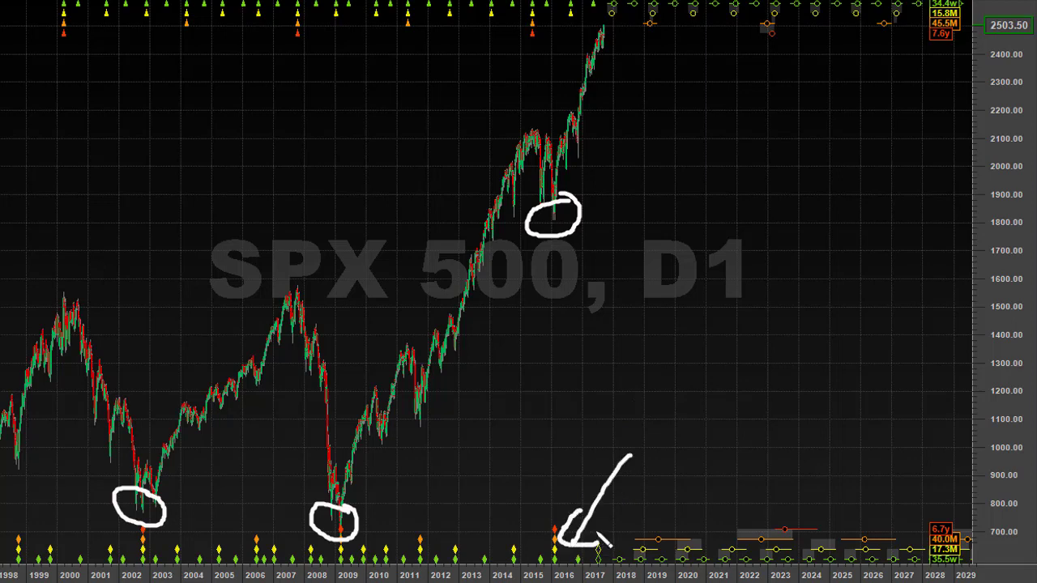
left_click_drag(599, 541, 577, 518)
left_click_drag(72, 281, 98, 280)
left_click_drag(302, 276, 277, 271)
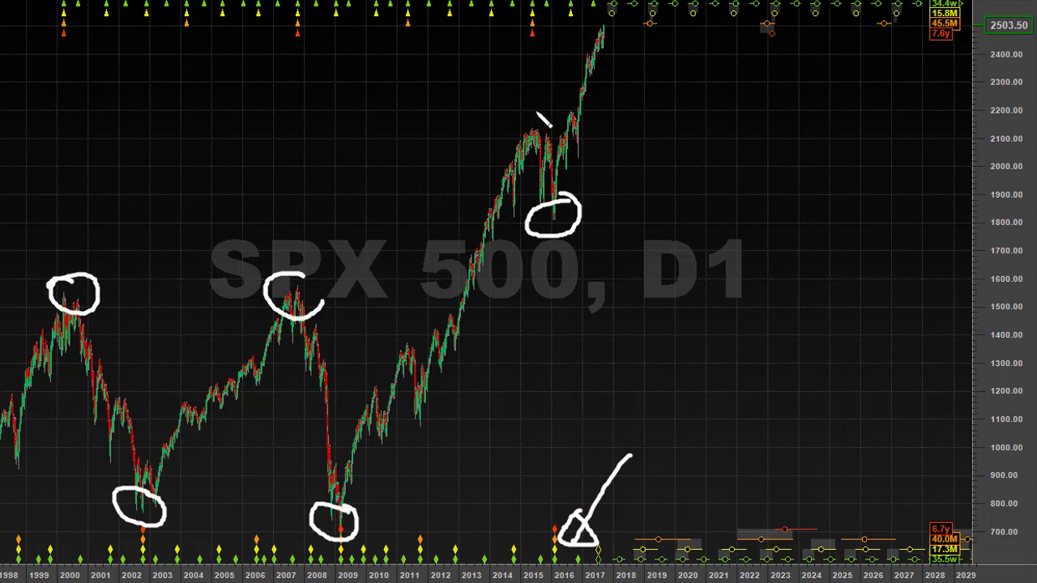
left_click_drag(536, 118, 531, 111)
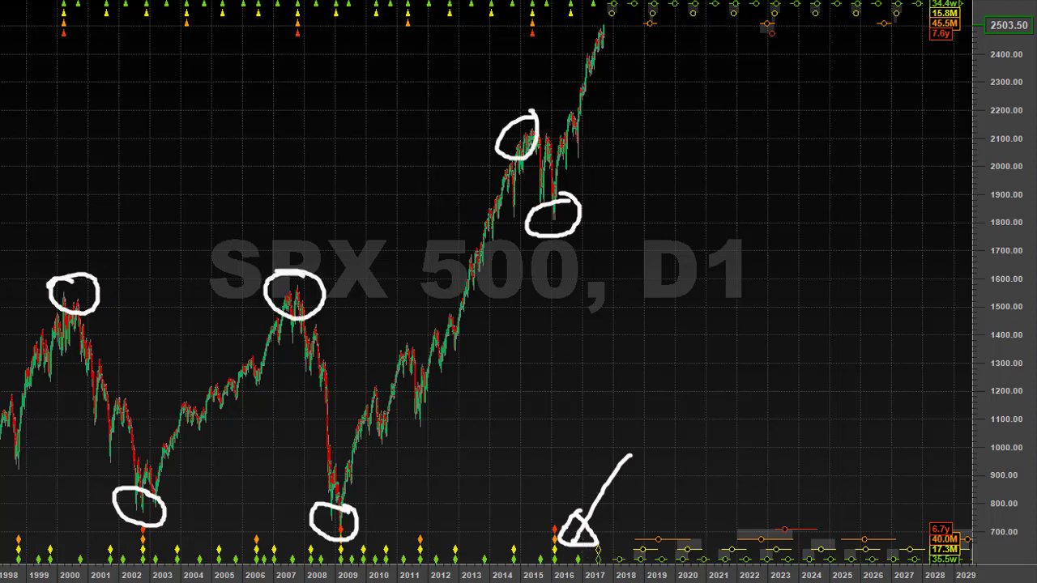
key("Escape")
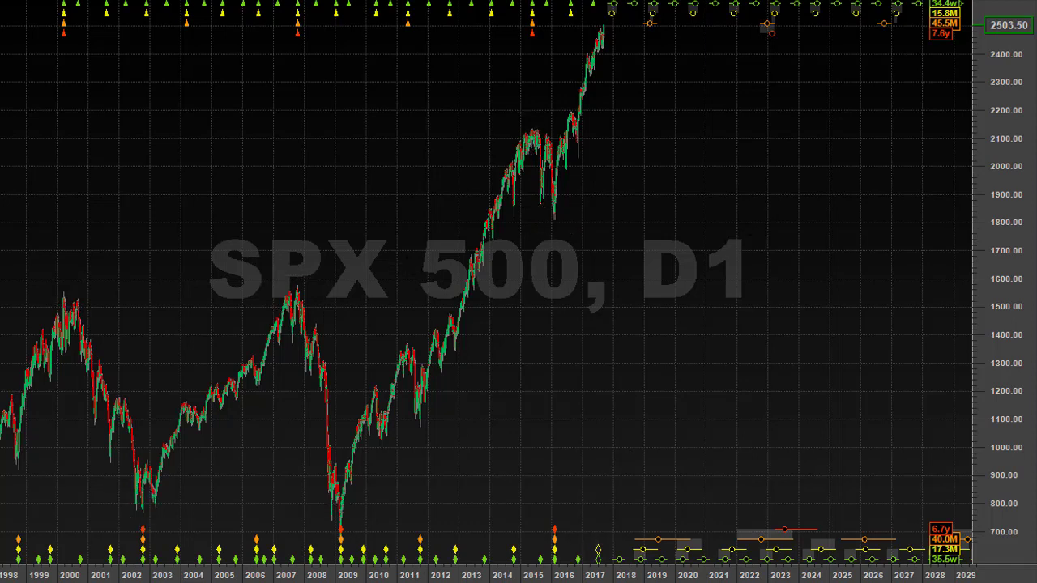
Step: Calculate the 9 year, 54 month and 18 month zig-zag lines and compress the price scale to fit their projections
left_click_drag(1003, 55, 930, 212)
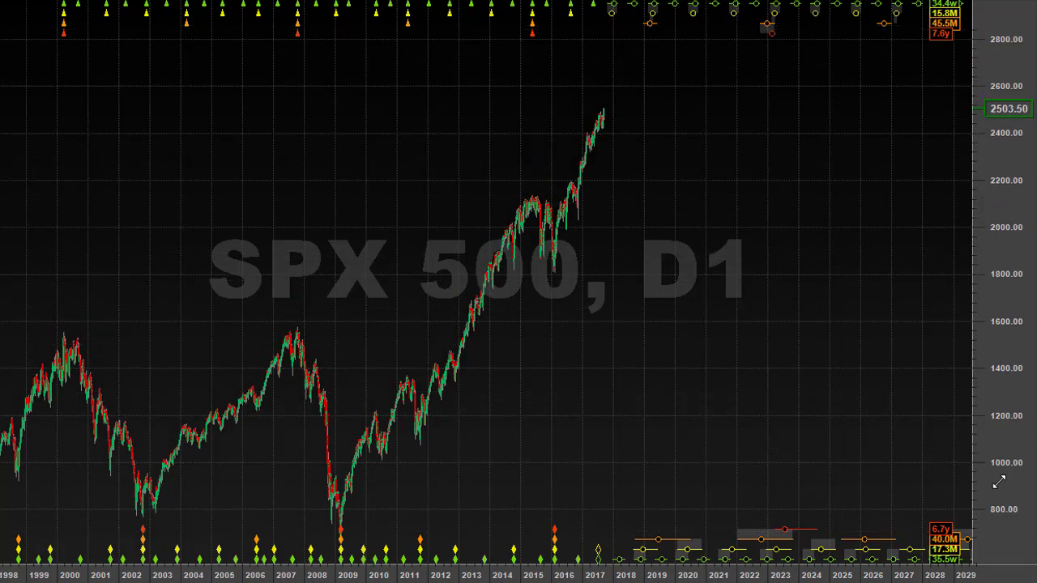
left_click_drag(1005, 466, 961, 455)
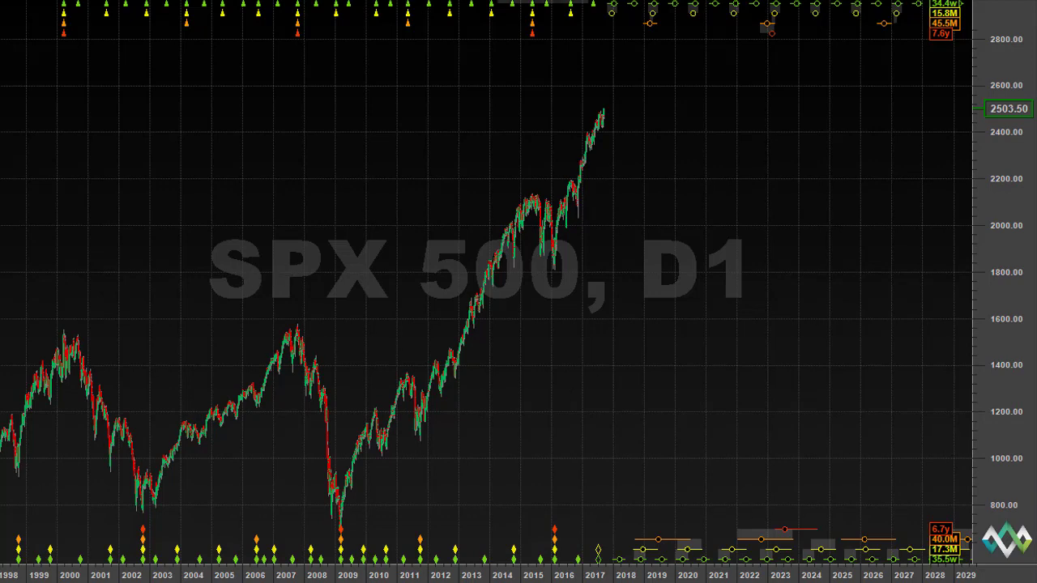
left_click(495, 1)
left_click(488, 232)
left_click(518, 229)
left_click(530, 1)
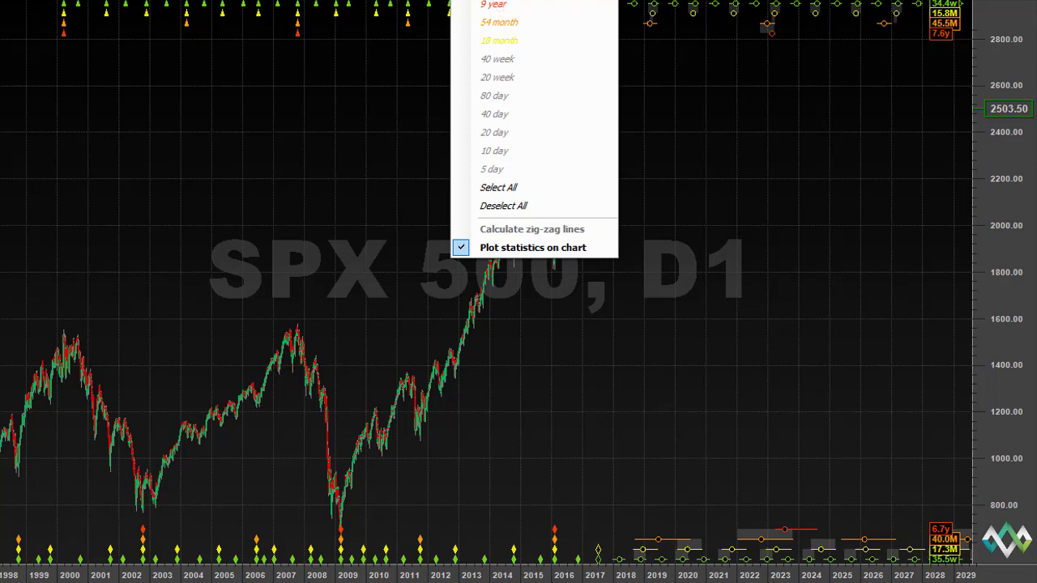
left_click(518, 229)
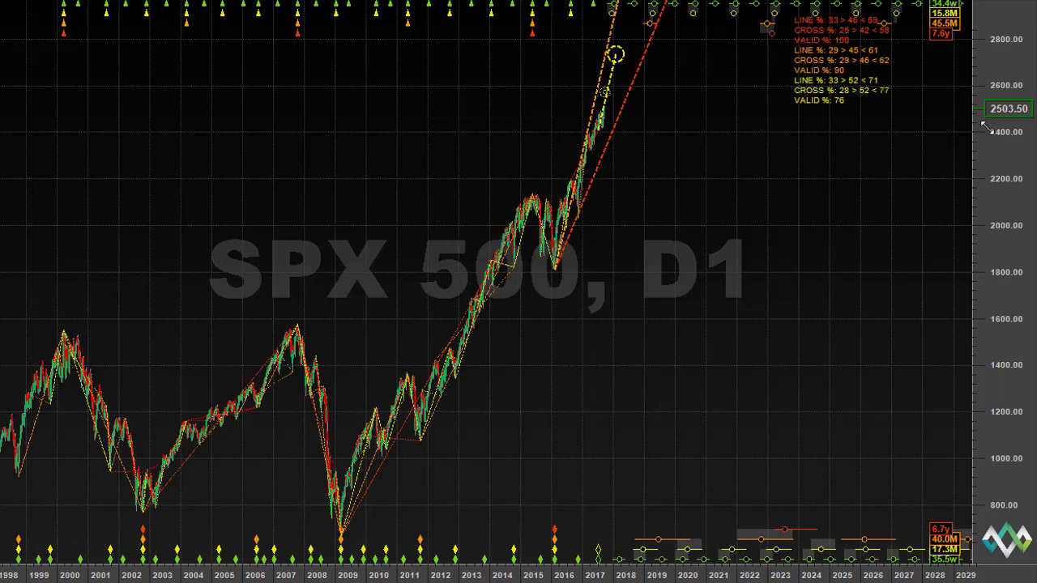
left_click_drag(999, 194, 1014, 305)
left_click_drag(999, 107, 1007, 213)
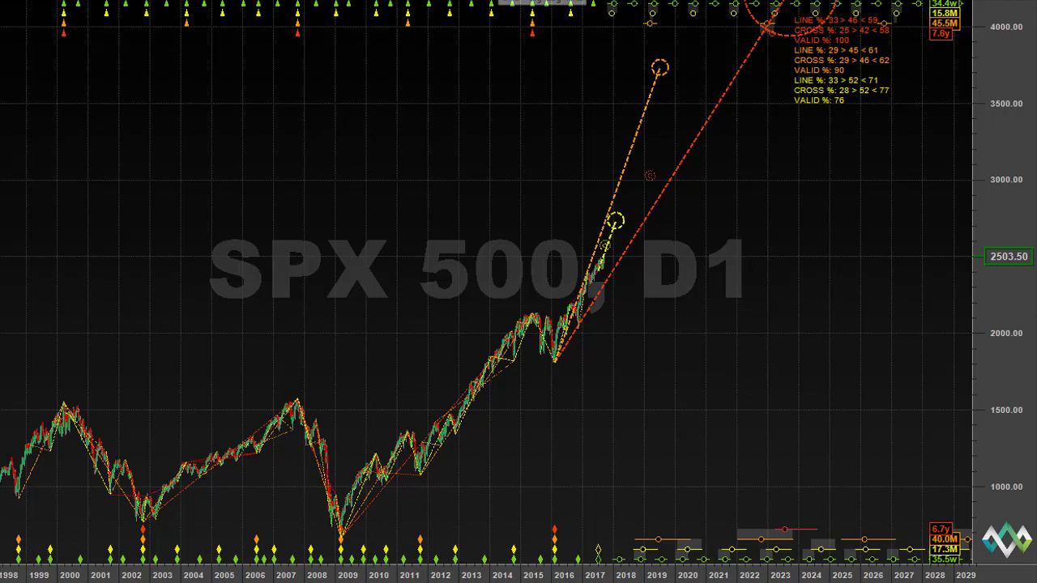
Step: Hide the 18 month, 54 month and 9 year zig-zag lines
left_click(493, 0)
left_click(488, 42)
left_click(504, 3)
left_click(504, 4)
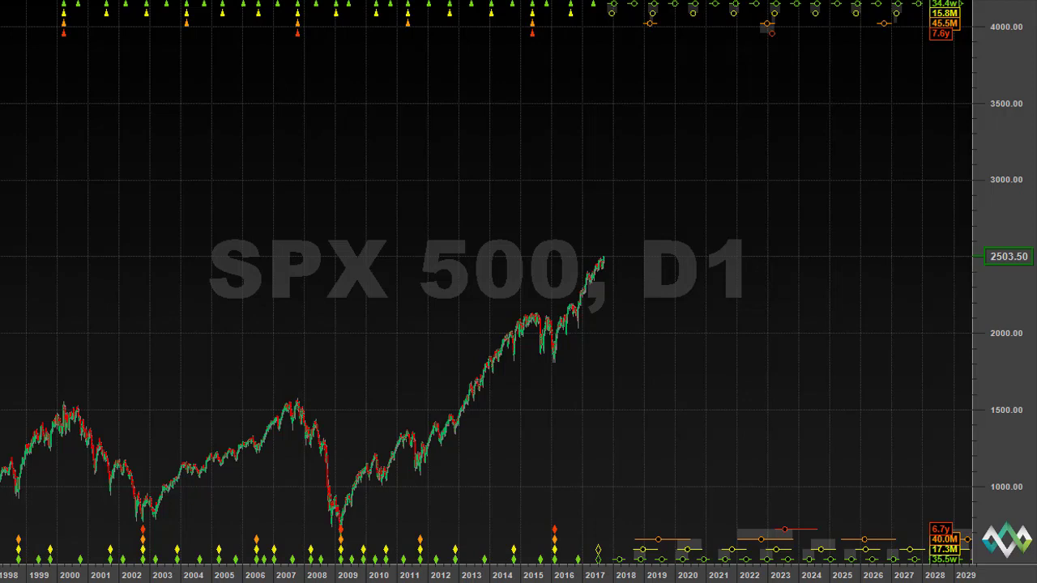
Step: Overlay three white envelopes with average lengths of 32, 128 and 256 bars on the chart, and remove them
left_click(526, 2)
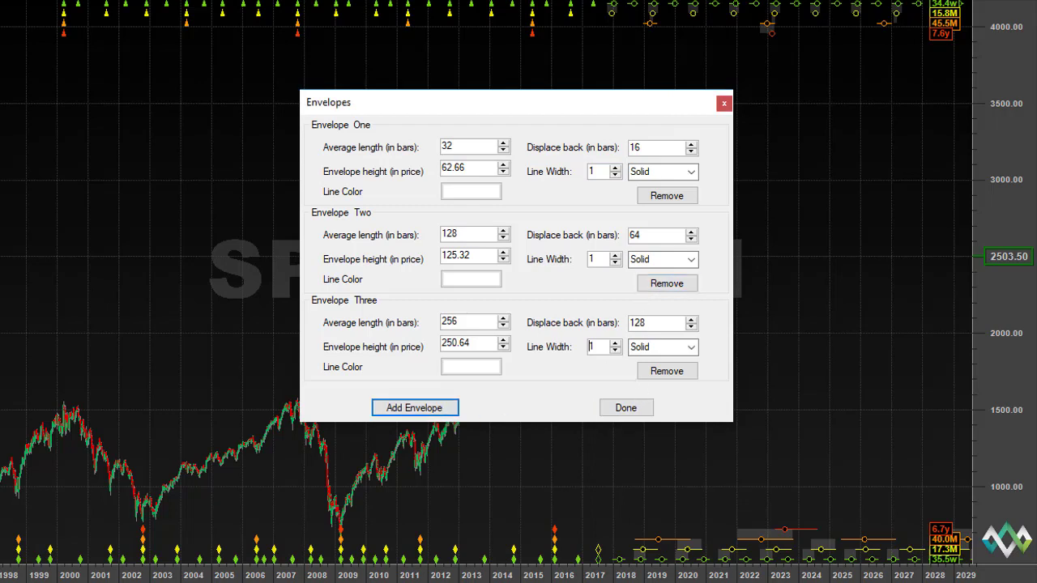
left_click(626, 407)
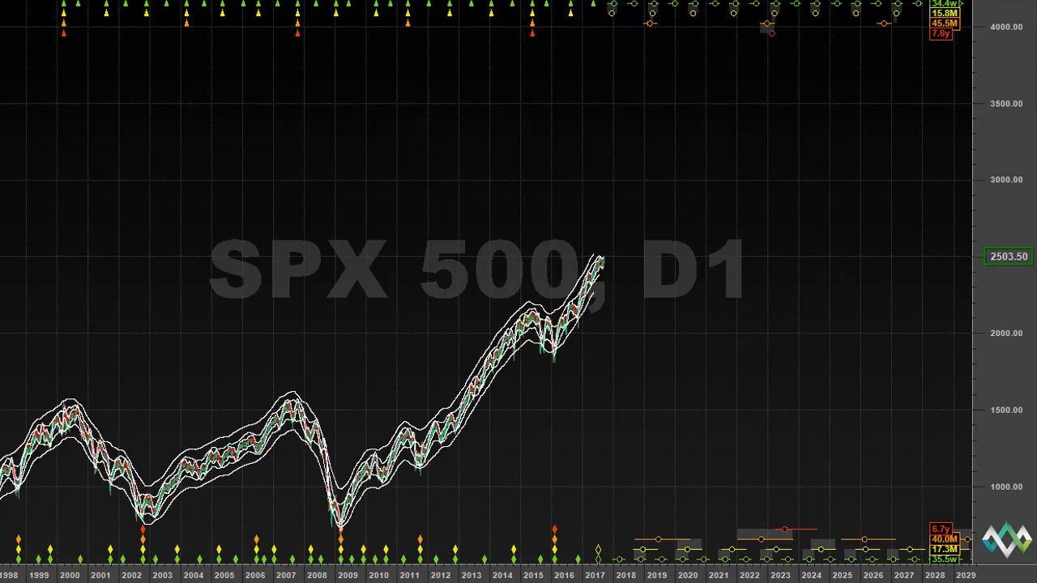
key("ctrl+z")
Step: Display the zig-zag lines and exclude the 54 month cycle so that only the 9 year line is plotted
key("t")
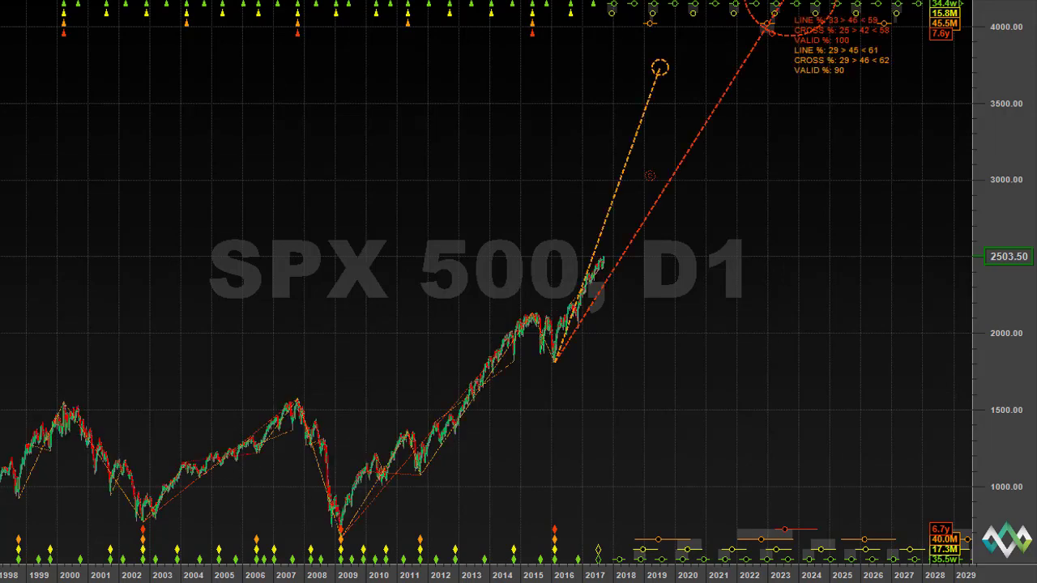
left_click(488, 3)
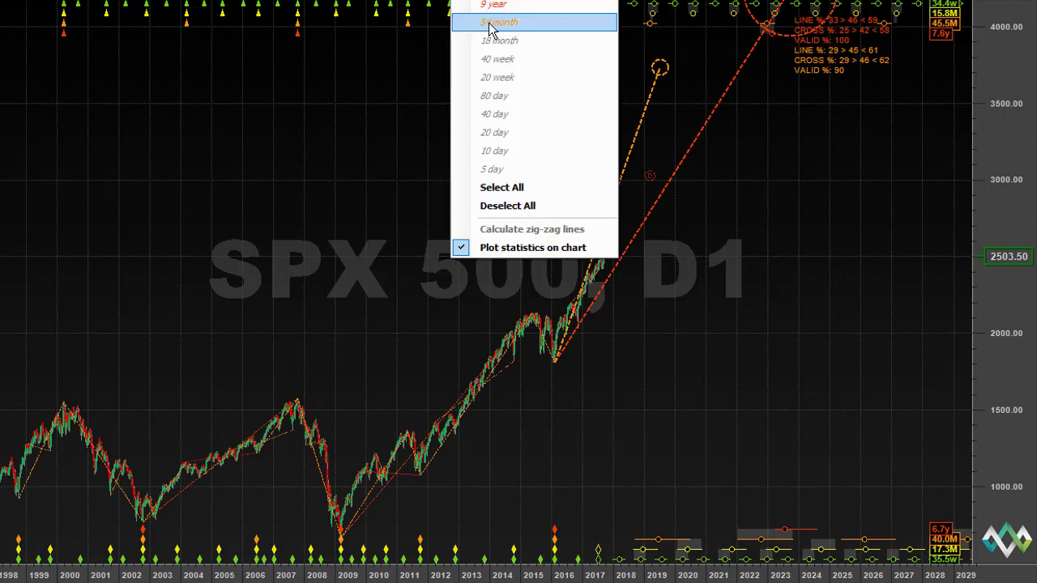
left_click(488, 25)
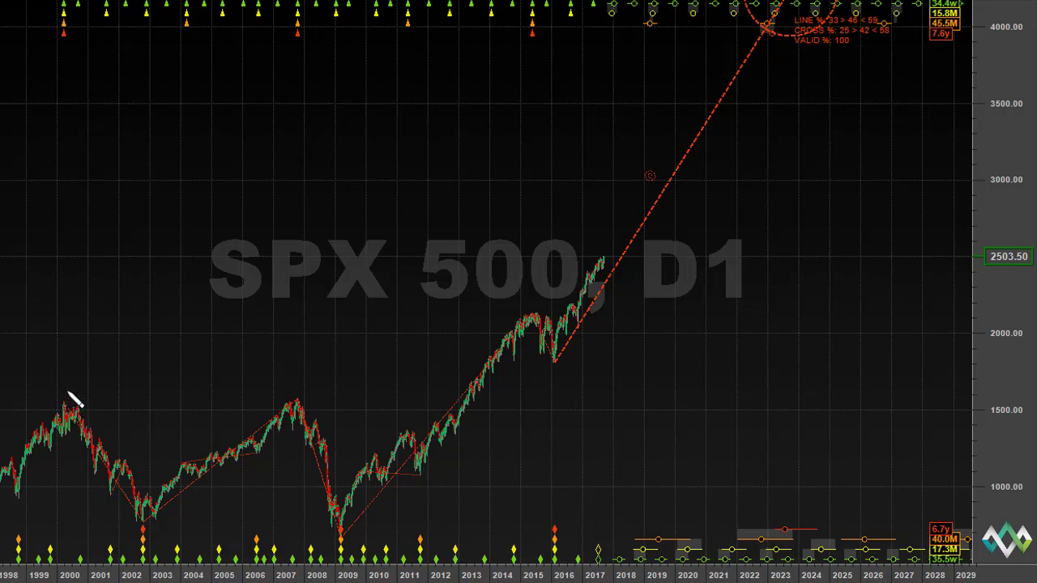
Step: Circle the 2000, 2007 and 2015 peaks and the 2002, 2009 and 2016 troughs, sketch a line beside the 9 year projection, and clear everything
left_click_drag(67, 395, 73, 399)
left_click(142, 510)
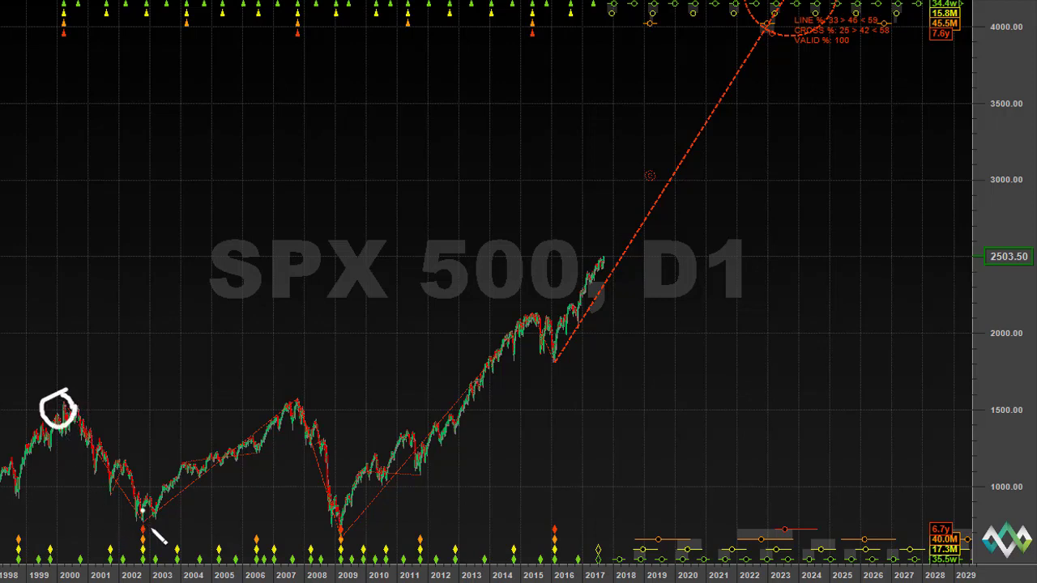
mouse_move(307, 390)
left_mouse_down()
mouse_move(289, 412)
mouse_move(323, 405)
left_mouse_up()
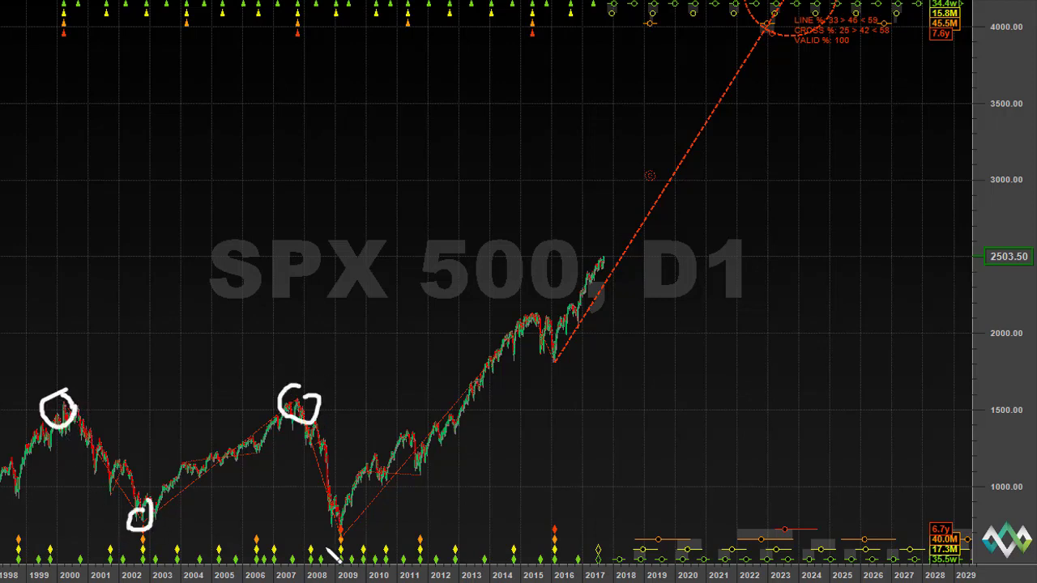
left_click_drag(343, 532, 339, 510)
left_click(531, 299)
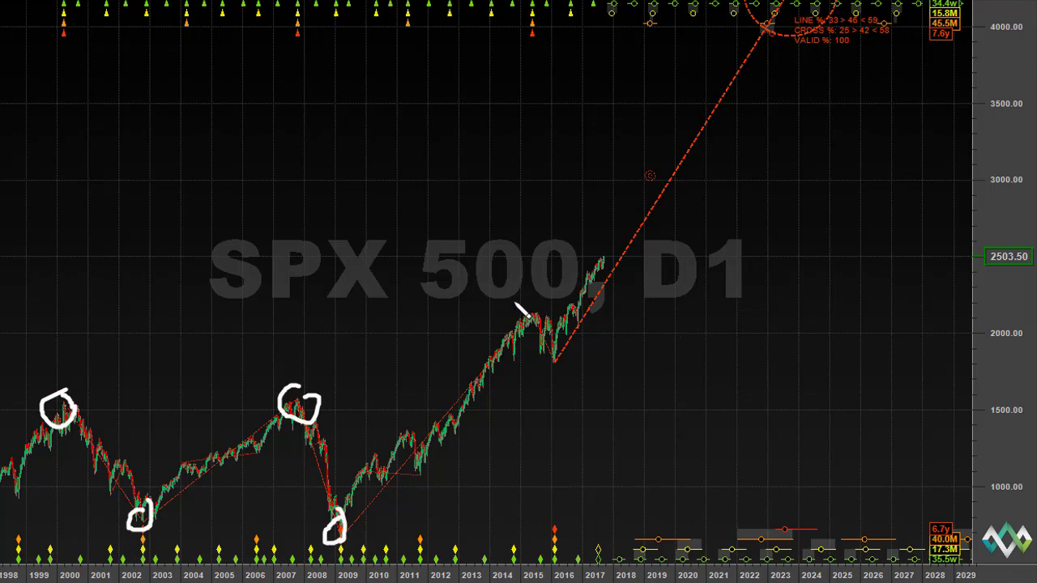
left_click_drag(551, 301, 548, 314)
mouse_move(559, 379)
left_mouse_down()
mouse_move(555, 346)
mouse_move(822, 66)
left_mouse_up()
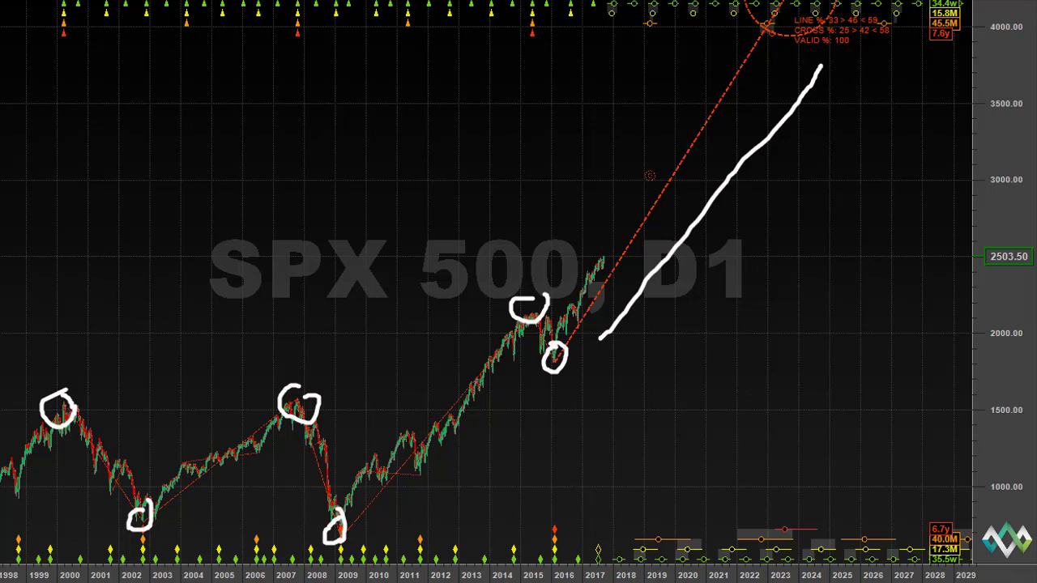
key("Escape")
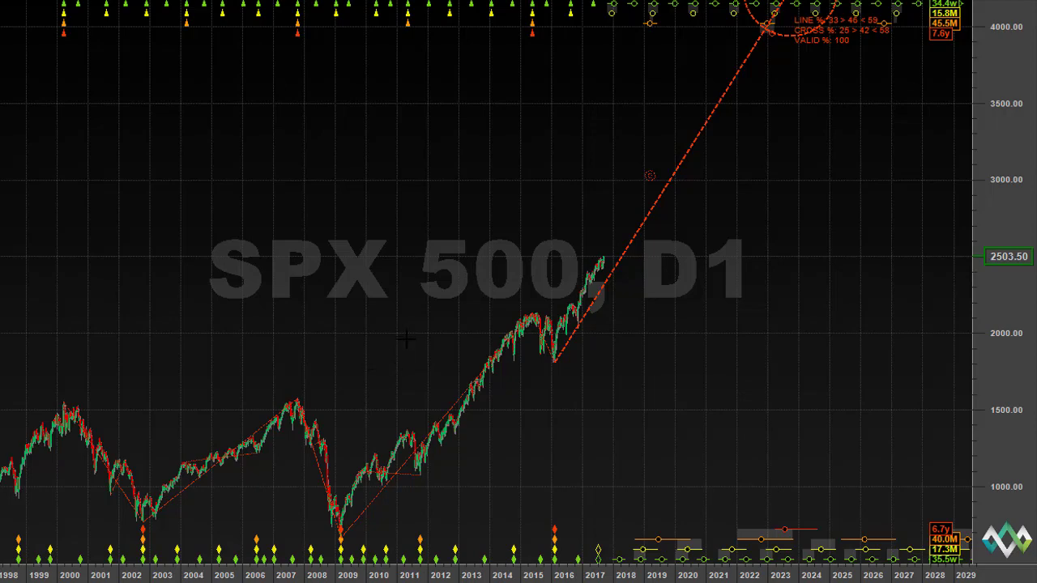
Step: Circle the mid-2015 peak and the early 2016 trough, and draw a rising arrow along the 2016 to 2017 advance
left_click_drag(398, 346, 700, 398)
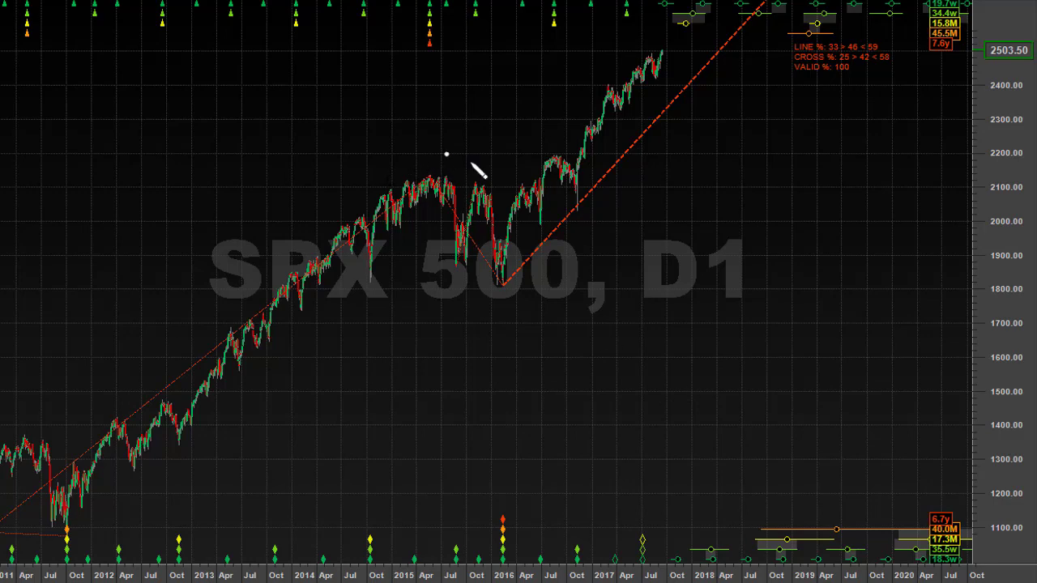
left_click_drag(474, 167, 437, 153)
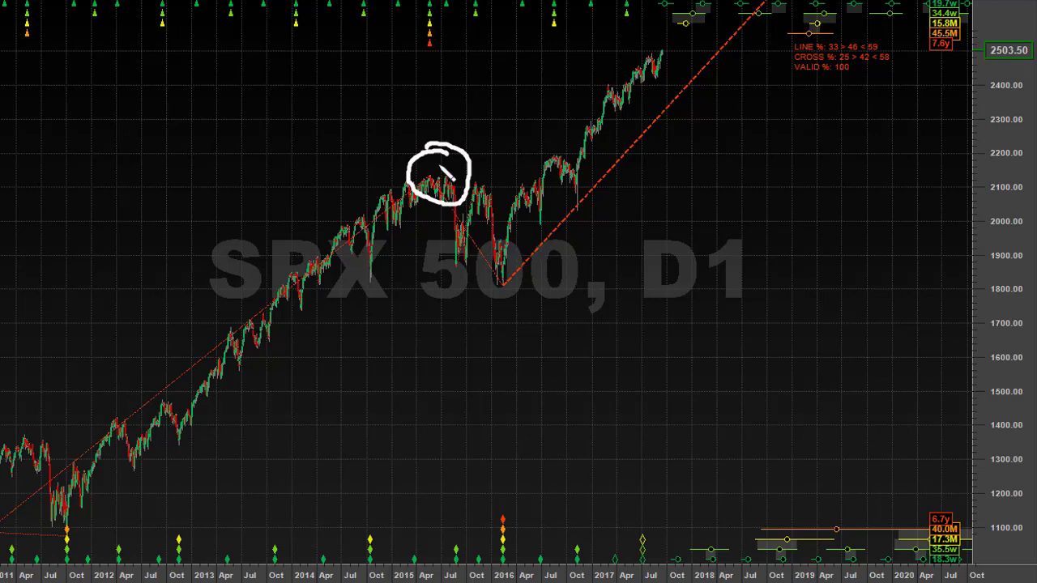
left_click(542, 205)
left_click_drag(542, 205, 604, 108)
mouse_move(585, 116)
left_mouse_down()
mouse_move(619, 95)
mouse_move(584, 114)
left_mouse_up()
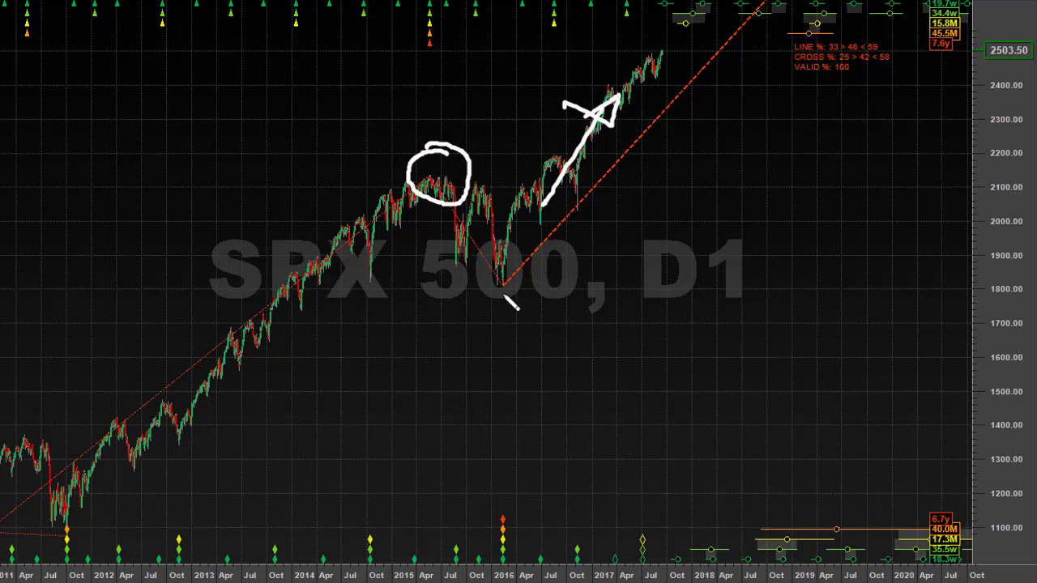
left_click_drag(510, 258, 496, 256)
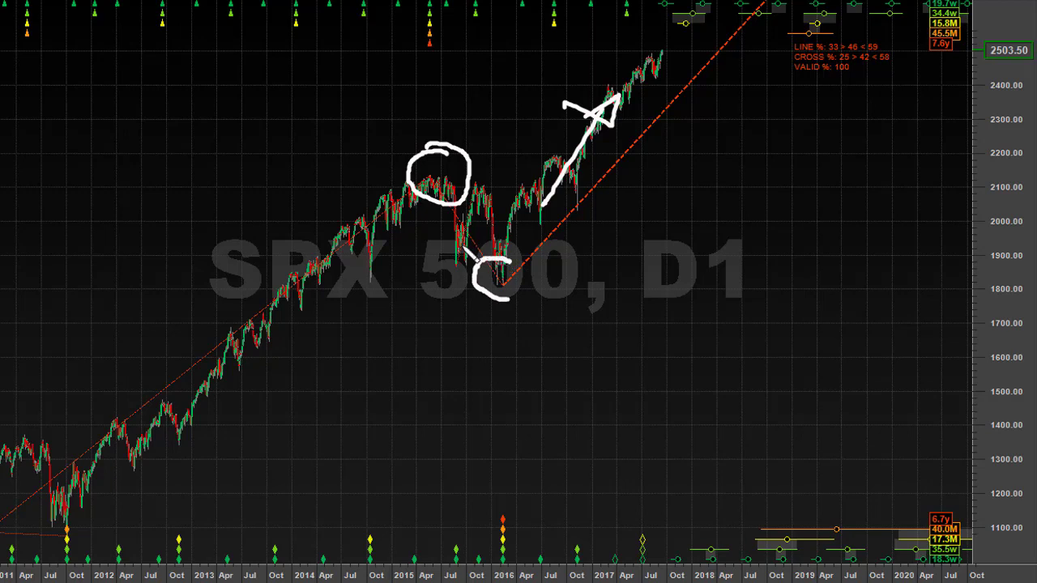
Step: Trace the 2015 to 2016 decline, draw arrows pointing to its peak and trough, and clear the annotations
mouse_move(430, 180)
left_mouse_down()
mouse_move(474, 213)
mouse_move(463, 257)
mouse_move(482, 192)
mouse_move(504, 295)
left_mouse_up()
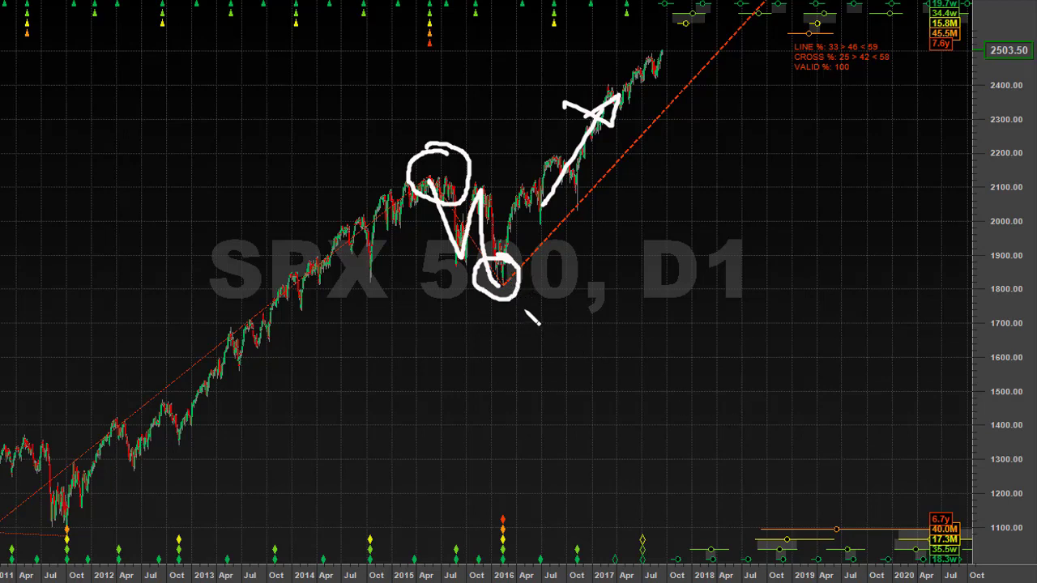
left_click_drag(528, 305, 683, 399)
left_click_drag(538, 328, 556, 318)
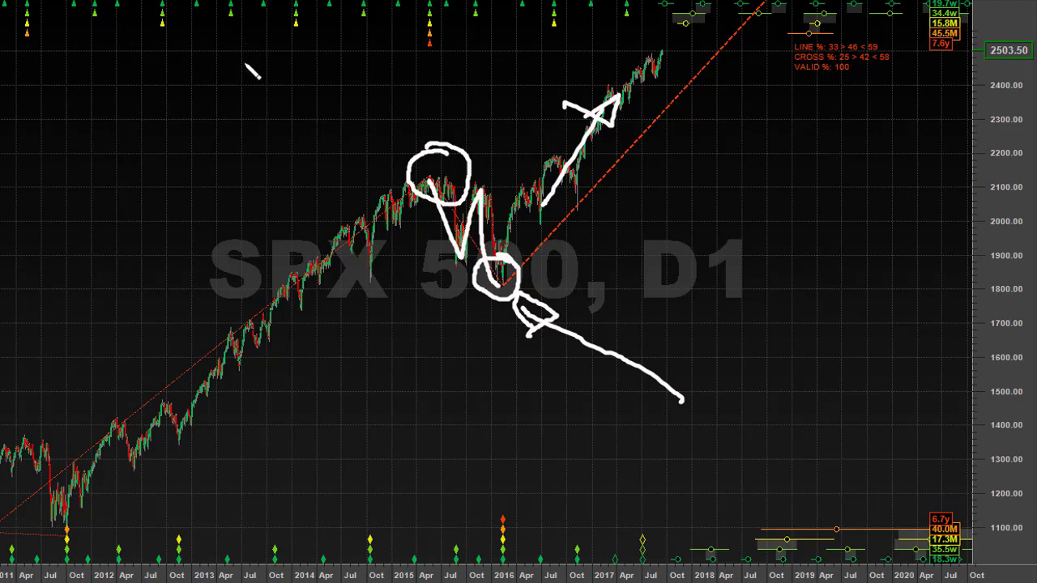
mouse_move(304, 103)
left_mouse_down()
mouse_move(393, 153)
mouse_move(371, 161)
left_mouse_up()
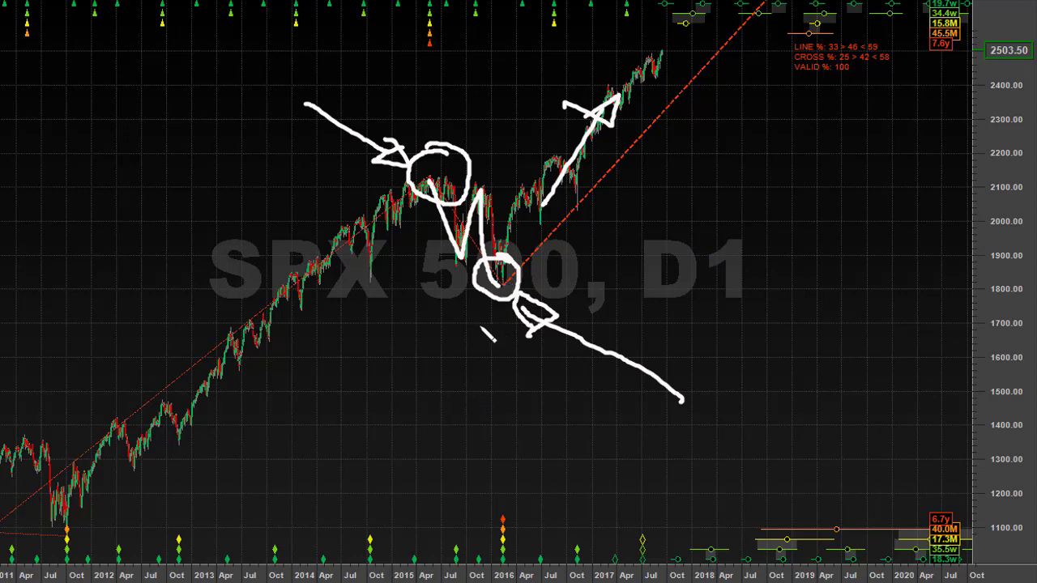
mouse_move(437, 403)
left_mouse_down()
mouse_move(486, 304)
mouse_move(496, 322)
left_mouse_up()
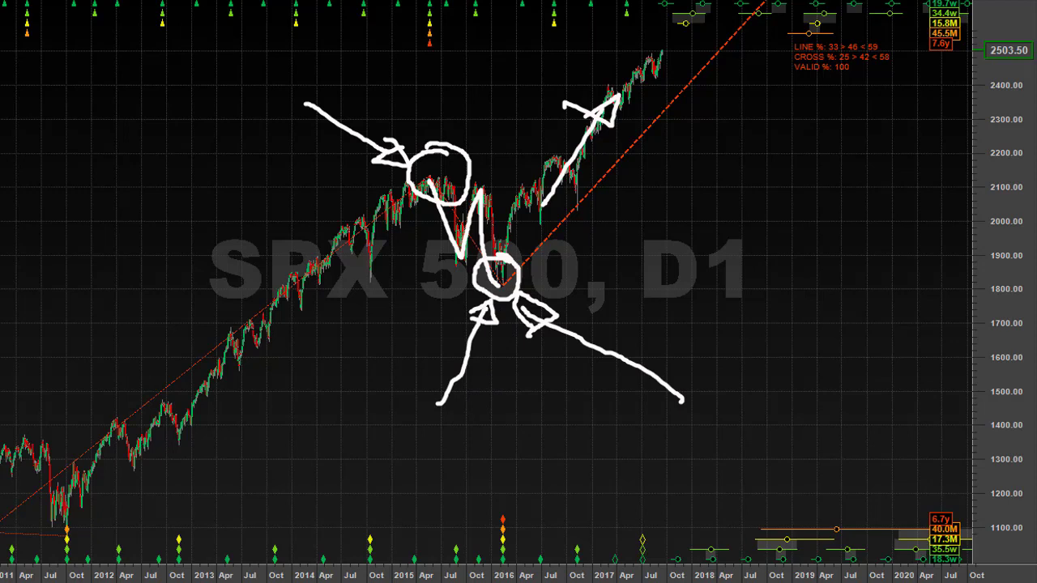
key("Escape")
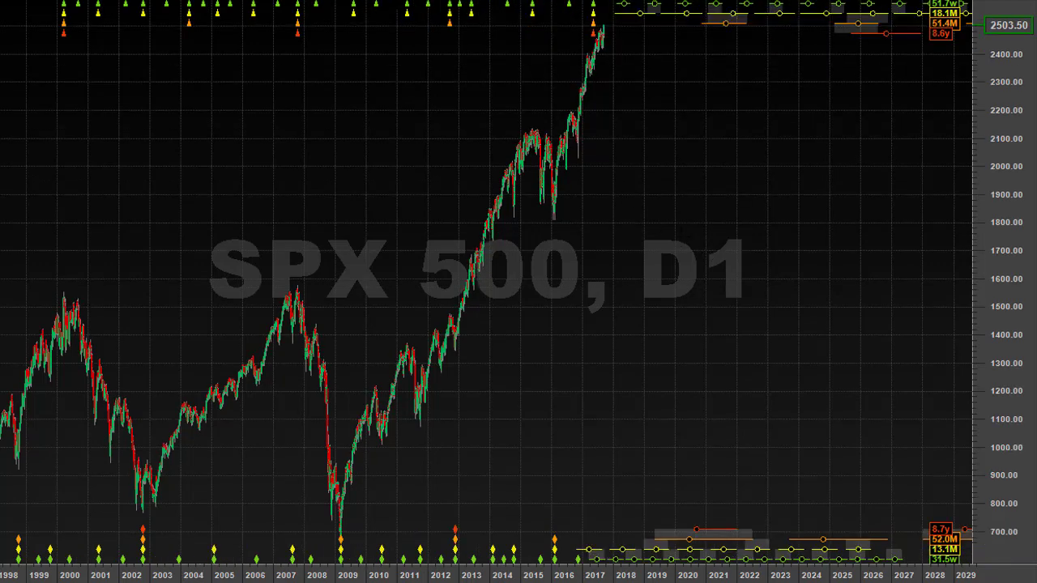
Step: Compare the DEFAULT and MY ANALYSIS daily charts by switching between them, finishing on MY ANALYSIS
left_click(423, 1)
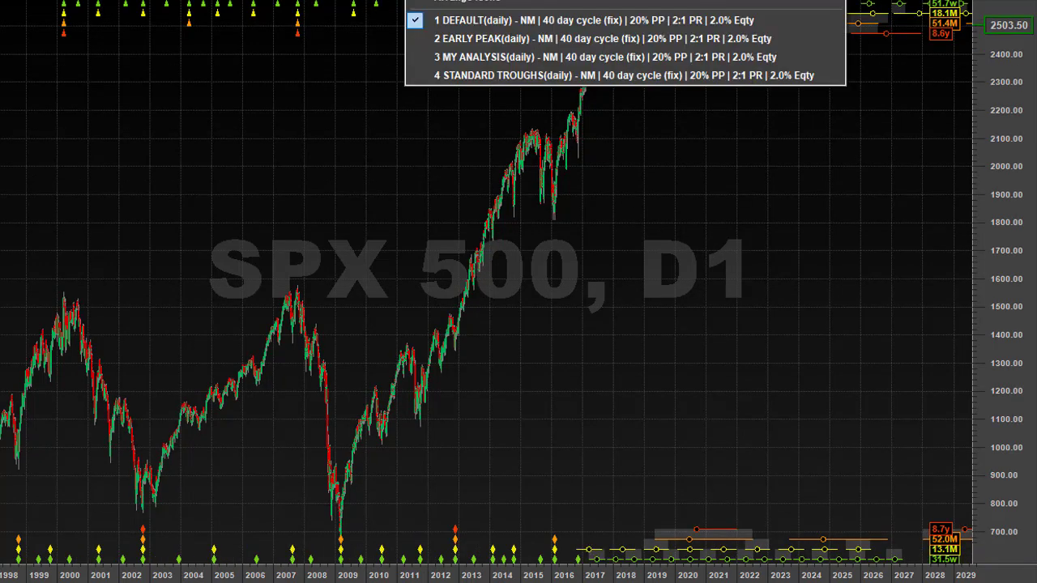
left_click(456, 59)
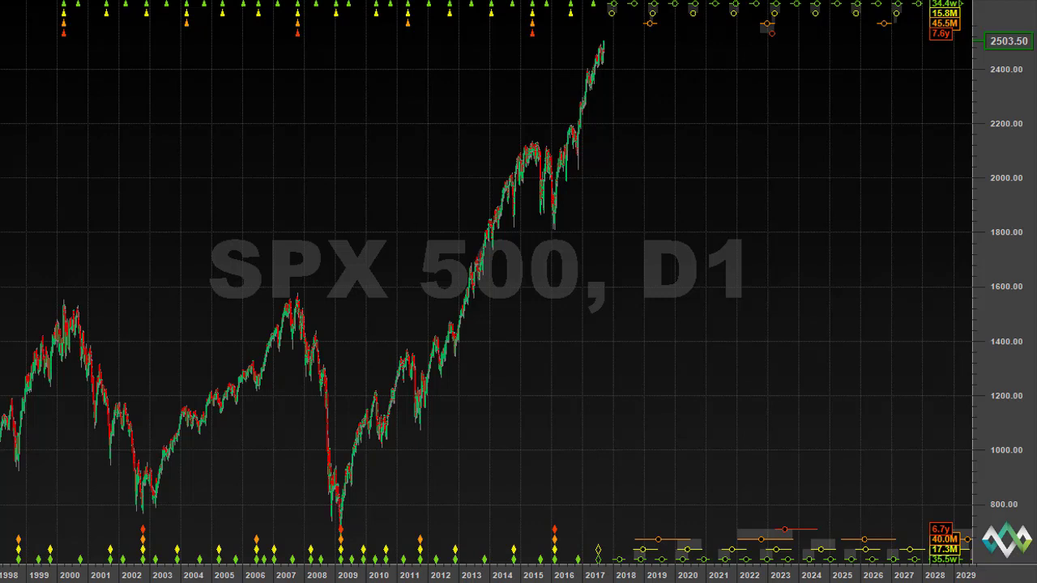
left_click(448, 0)
left_click(451, 37)
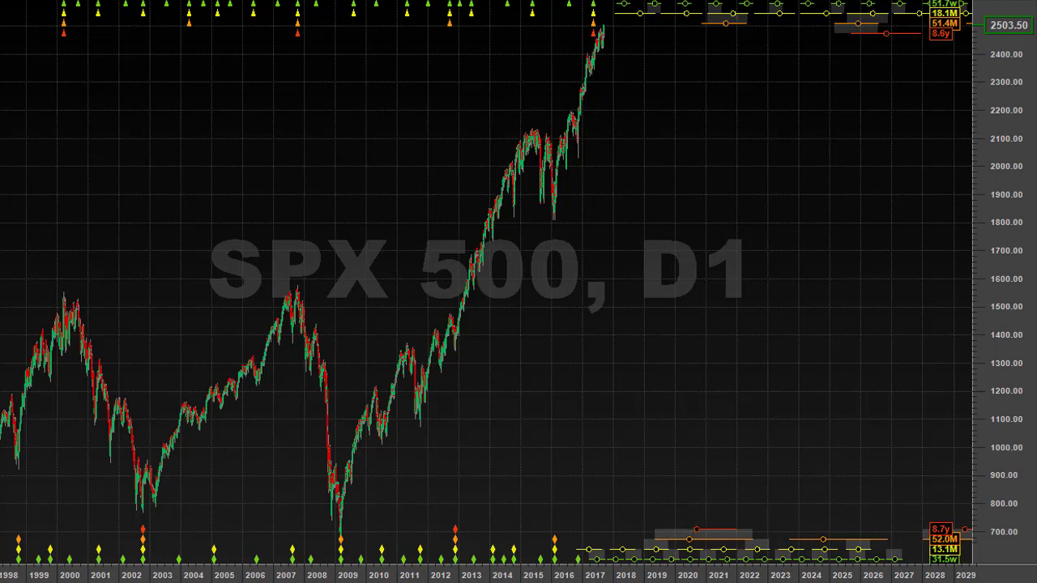
left_click(457, 62)
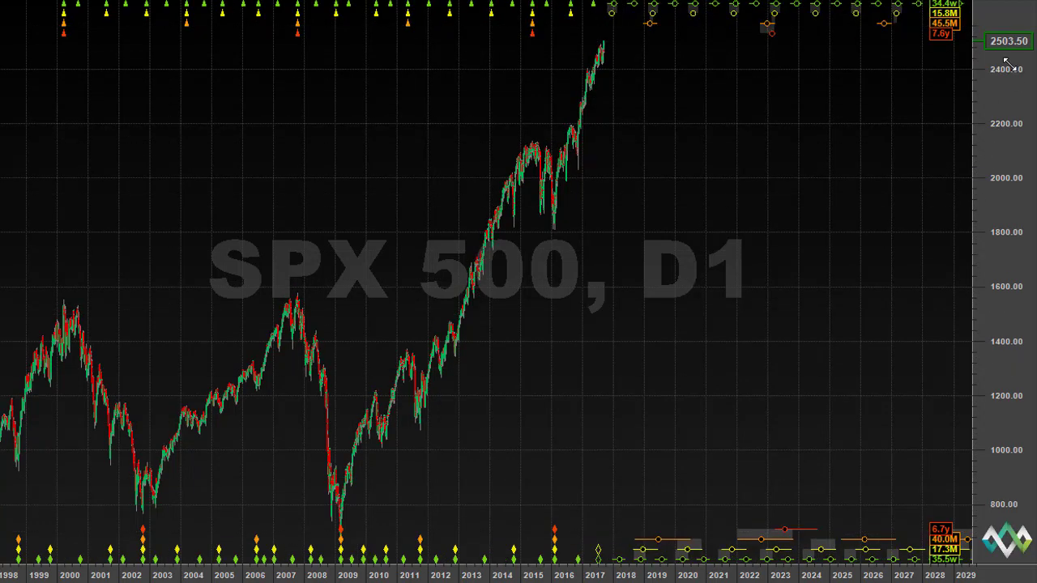
Step: Plot the composite model line for the 9 year through 40 day cycles and examine its projection from late 2017 through 2020
left_click_drag(1013, 155, 1018, 192)
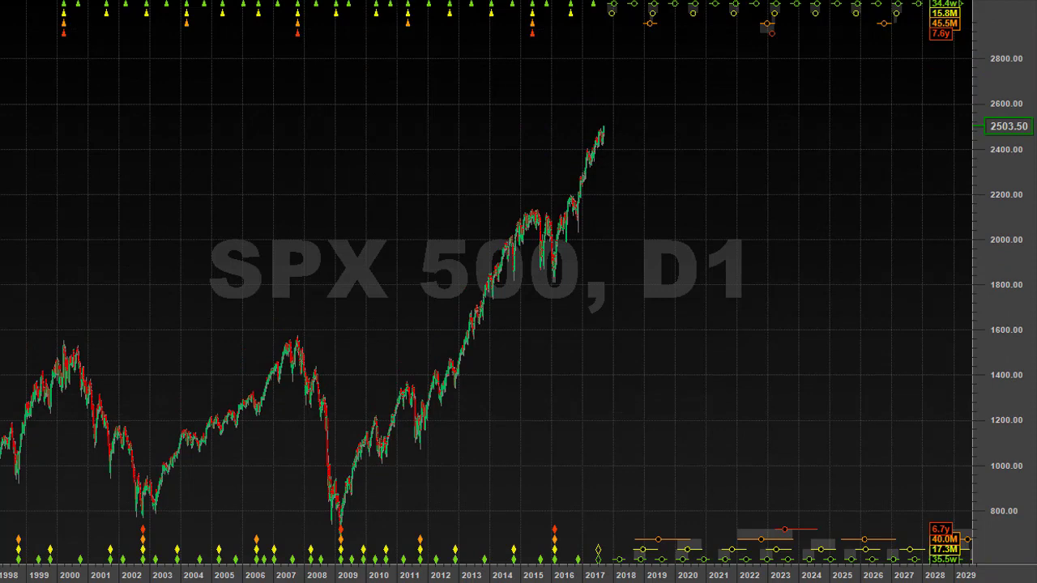
left_click(377, 1)
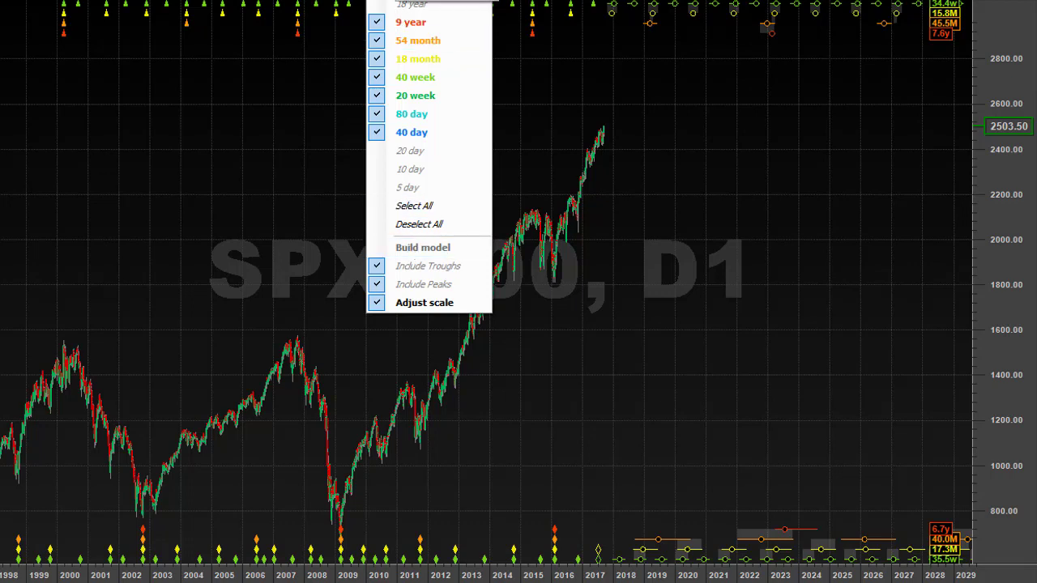
left_click(401, 21)
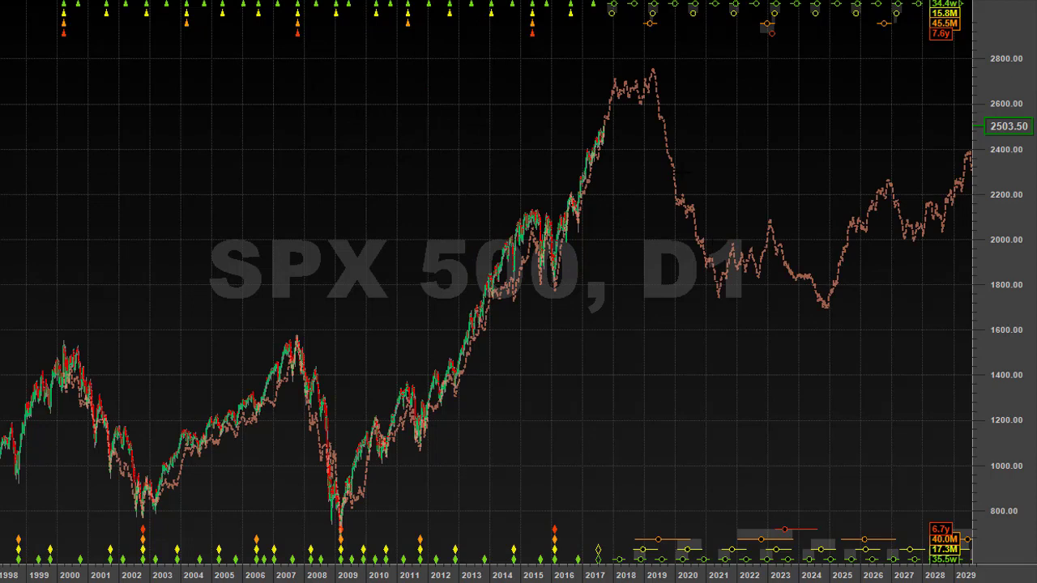
right_click(410, 144)
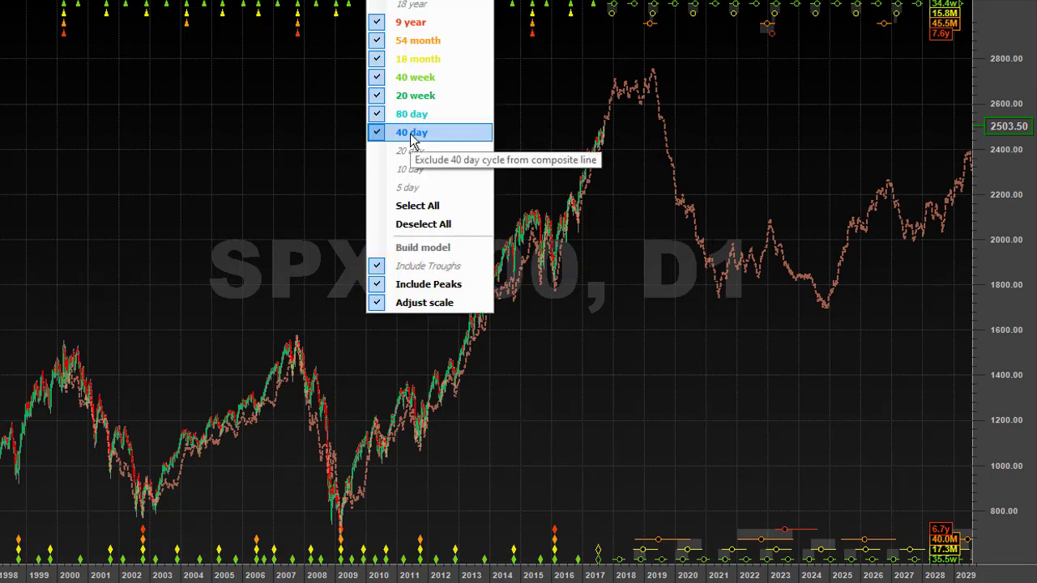
left_click(496, 293)
middle_click(495, 293)
left_click_drag(496, 293, 707, 352)
left_click_drag(1015, 184, 1015, 234)
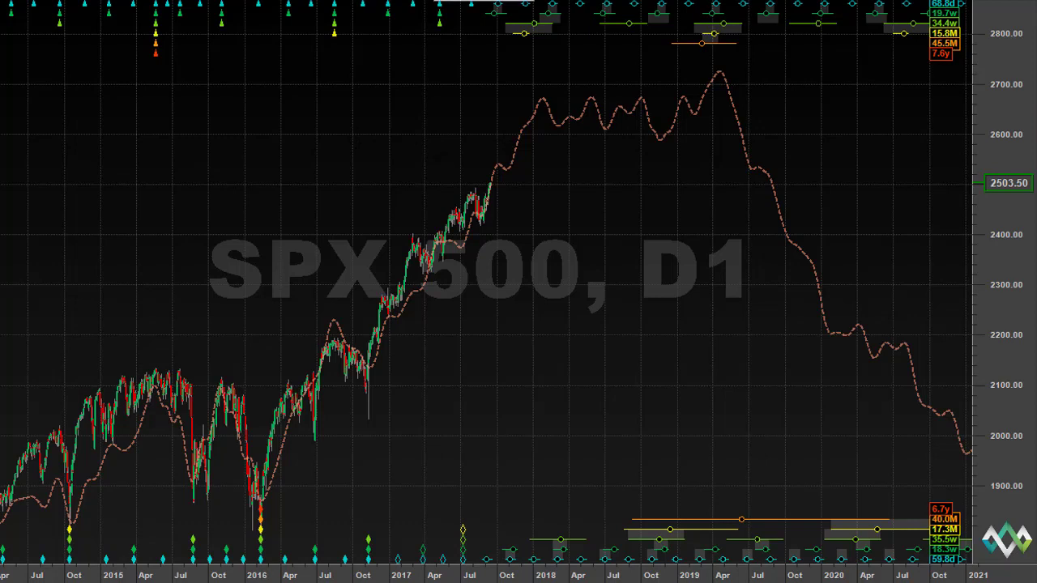
Step: Hide the composite model line, show the chart from 1998 to 2029, and fit the price scale to the full range
left_click(443, 1)
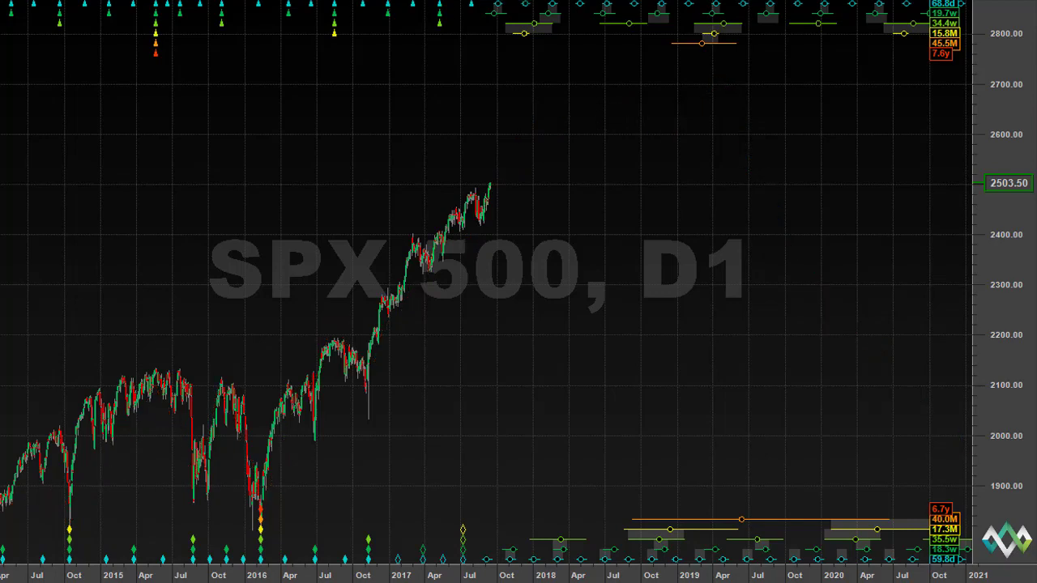
scroll(675, 514, "down", 3)
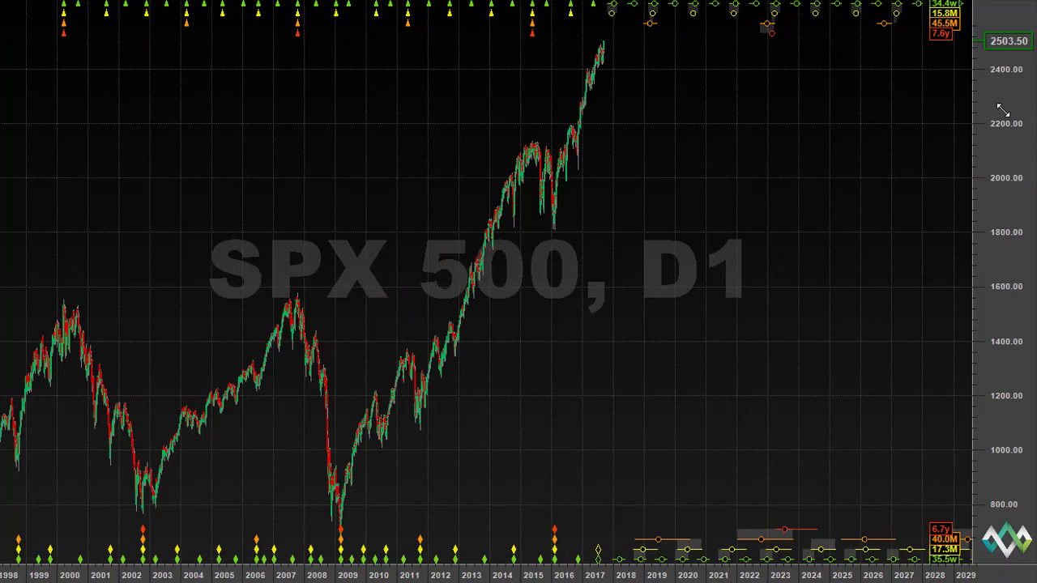
left_click_drag(1009, 128, 1010, 140)
left_click_drag(999, 491, 1007, 440)
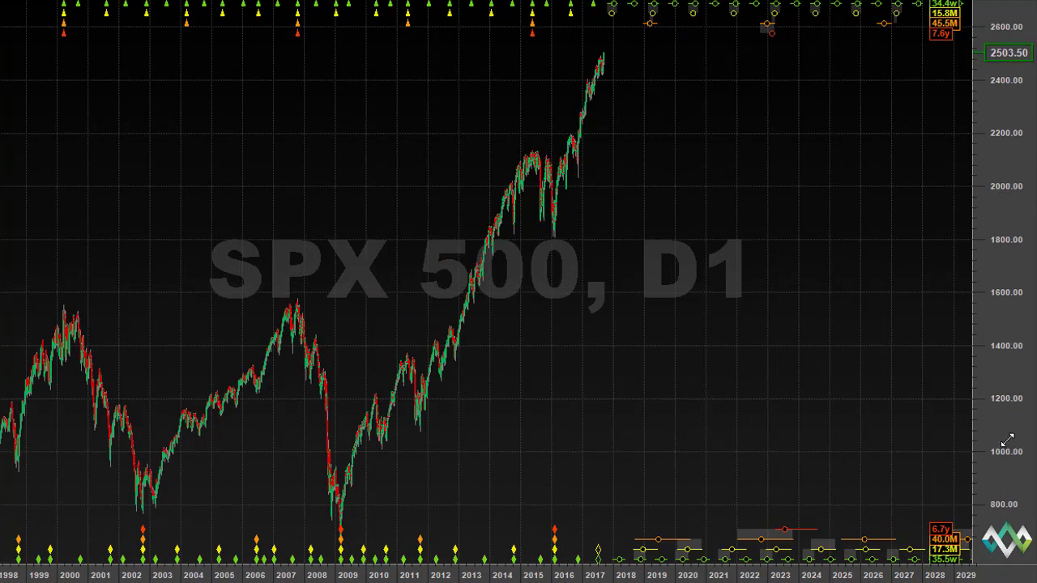
double_click(1000, 233)
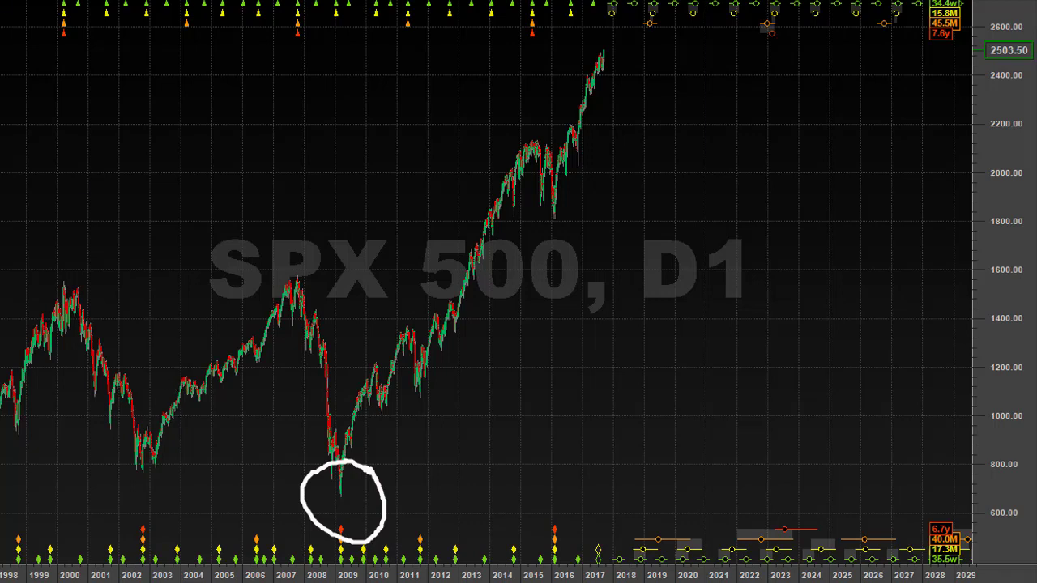
Step: Clear the circle around the 2009 trough and plot the 9 year cycle's trough and peak lines
key("Escape")
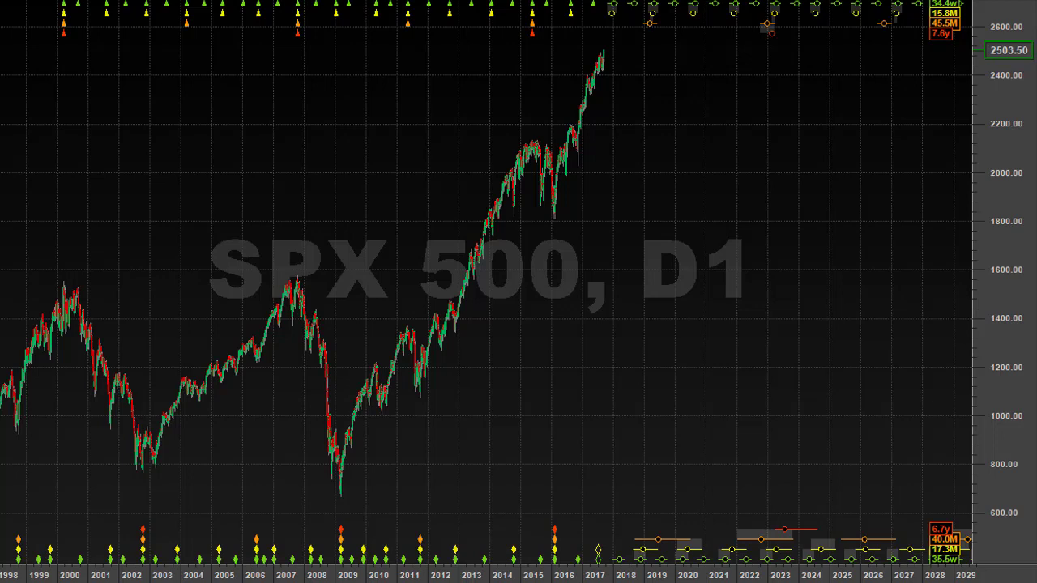
right_click(316, 31)
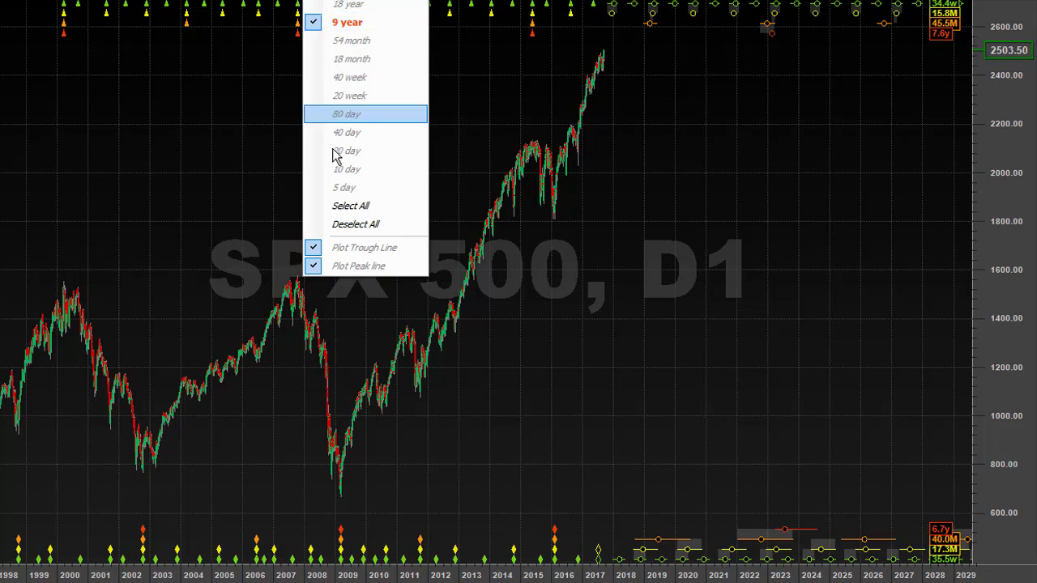
key("Escape")
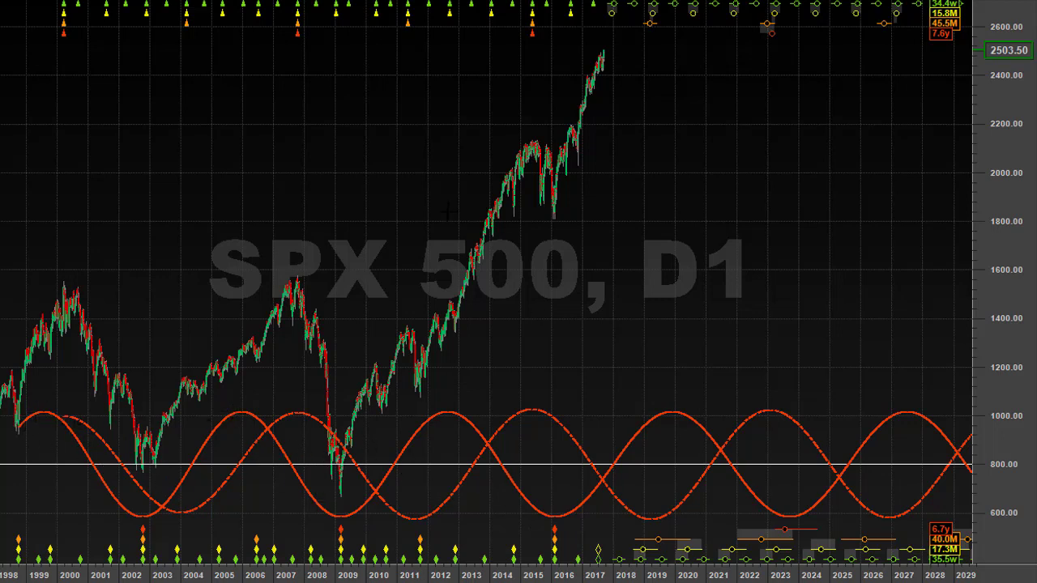
Step: Compare the 9 year cycle's peak and trough lines by showing each one alone, finishing with both plotted
left_click(357, 1)
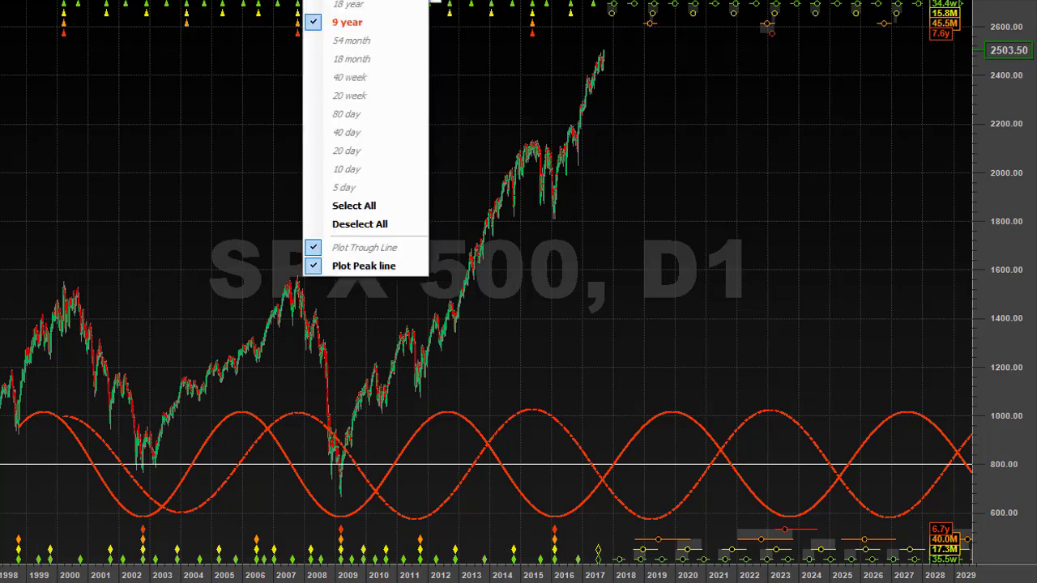
left_click(350, 249)
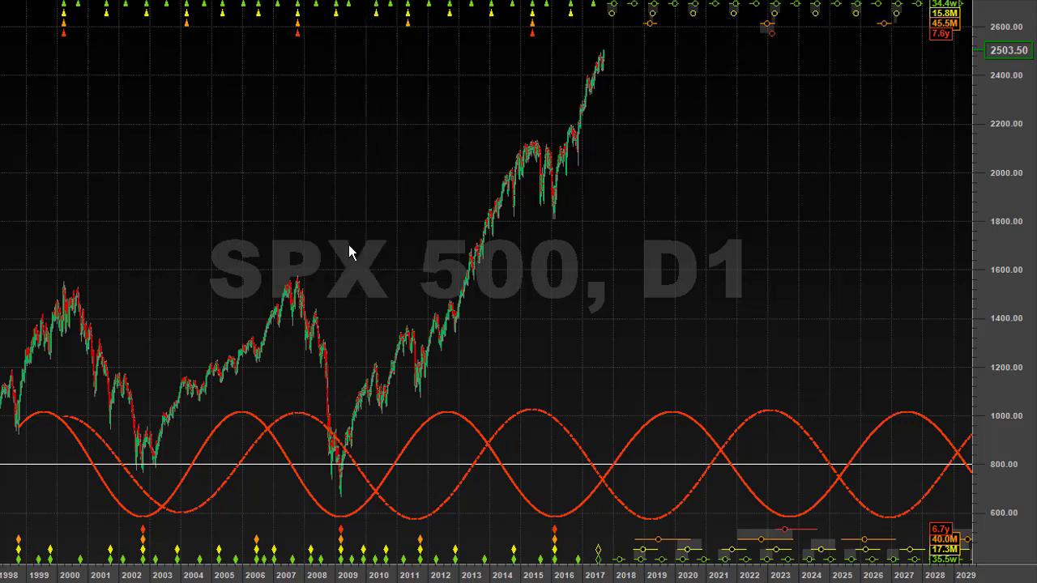
left_click(357, 1)
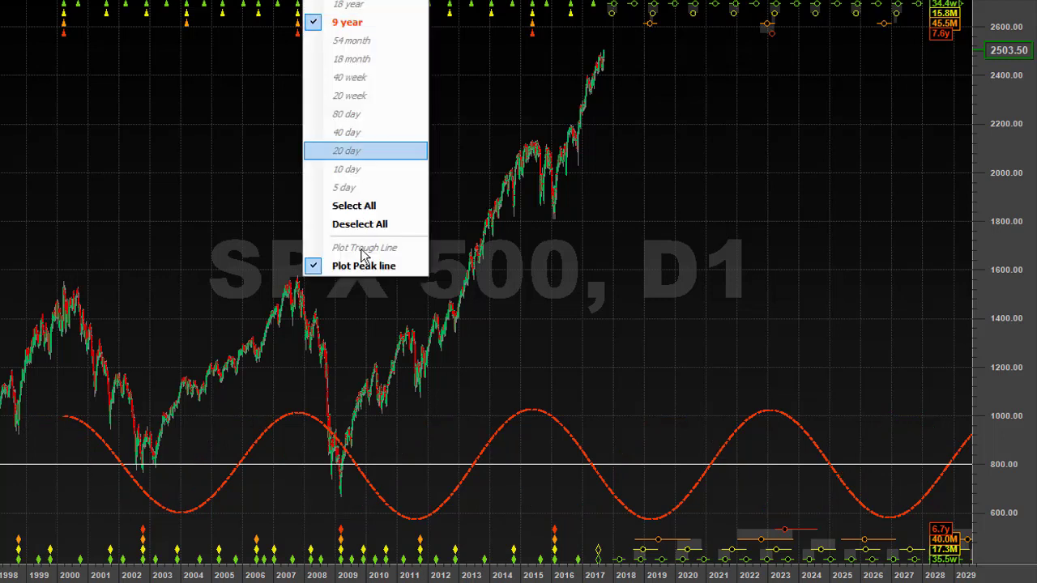
left_click(361, 269)
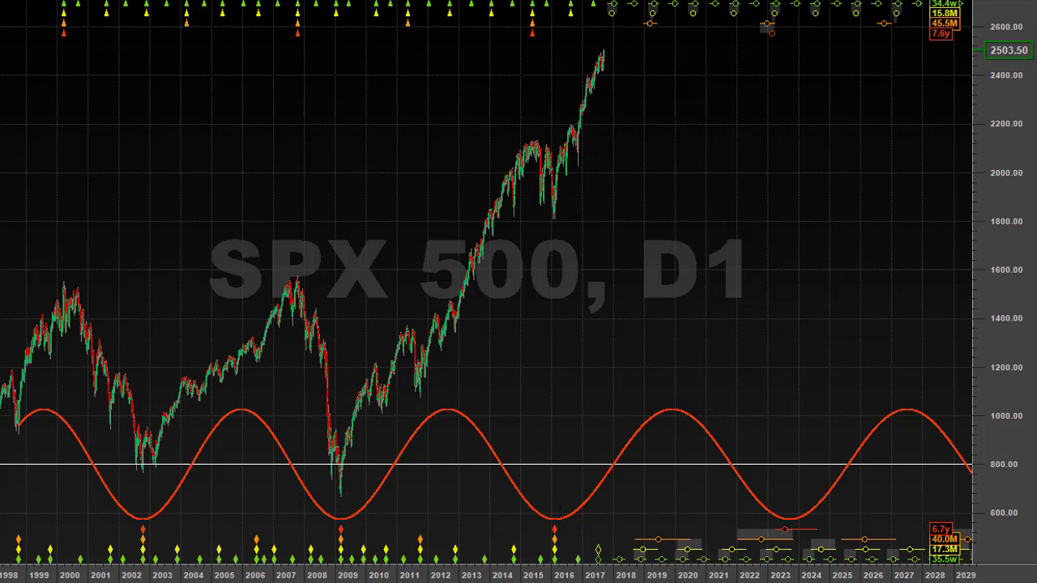
left_click(330, 1)
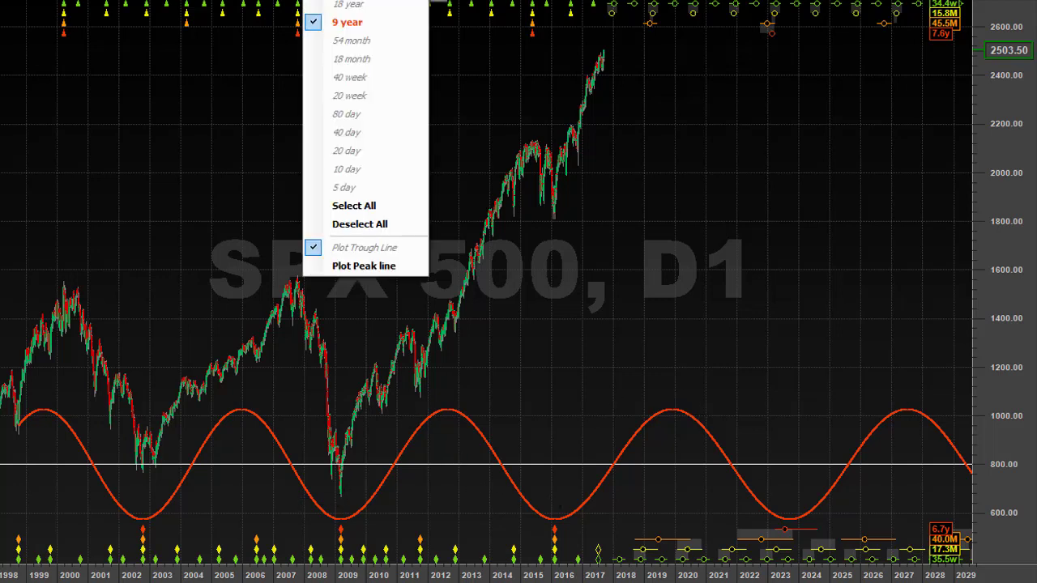
left_click(353, 268)
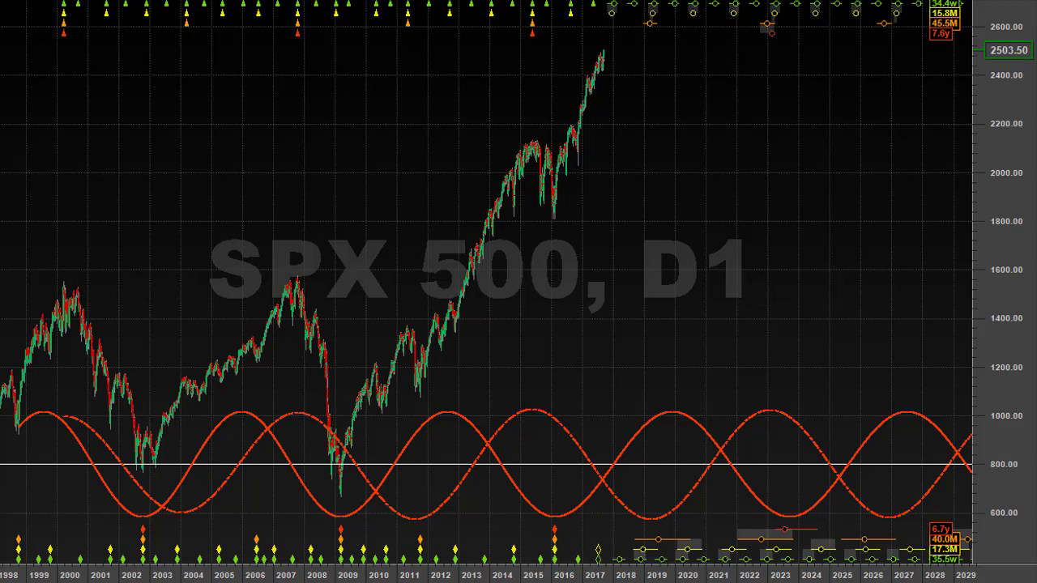
Step: Deselect all cycles to remove the 9 year lines, and plot the teal long-term line on its own
left_click(312, 1)
left_click(354, 1)
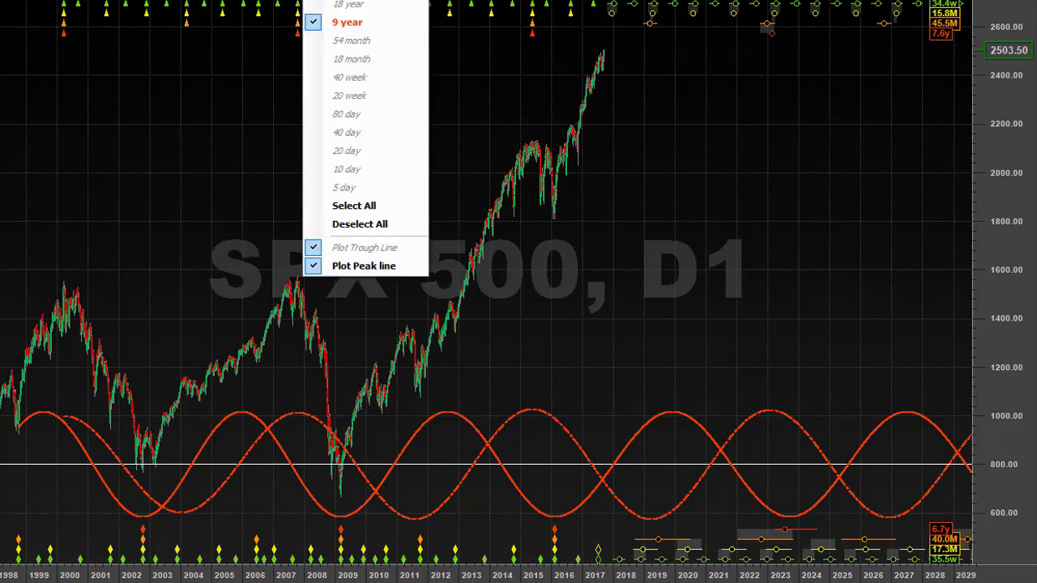
left_click(332, 227)
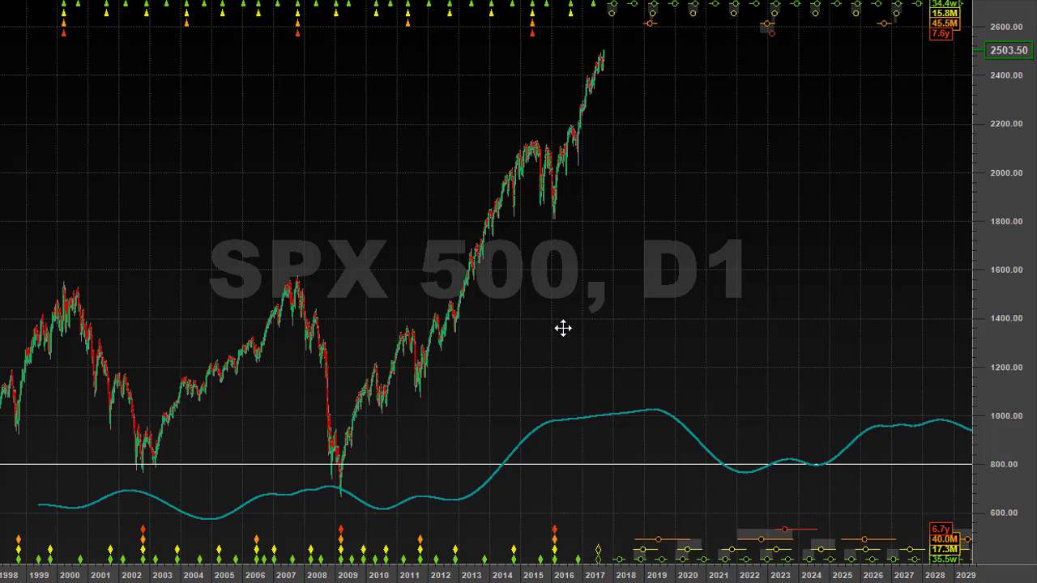
Step: Raise the teal line's baseline to mid-chart and adjust its vertical amplitude to overlay it on the price bars
left_click(562, 306)
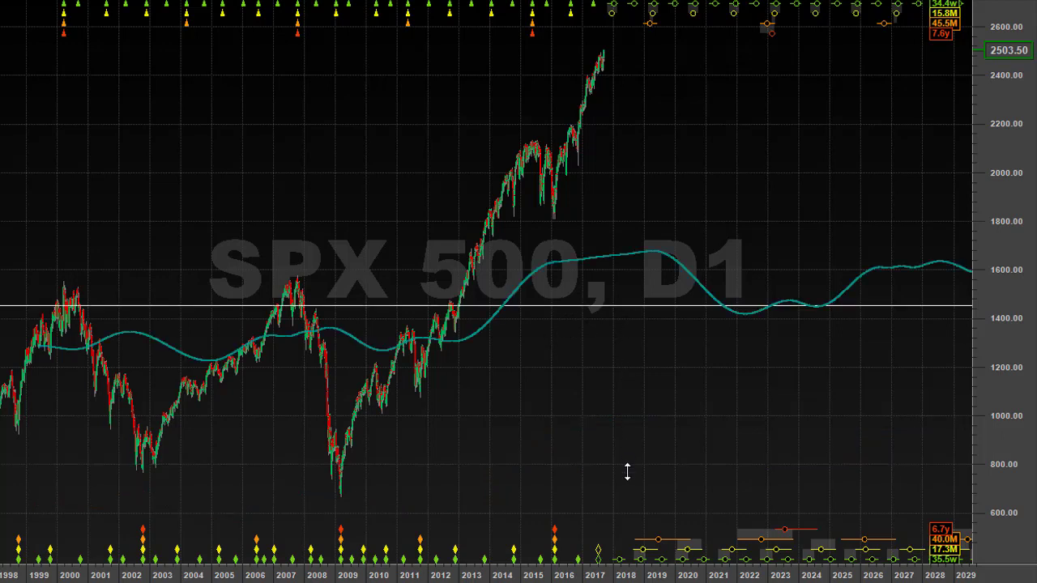
left_click_drag(626, 471, 627, 402)
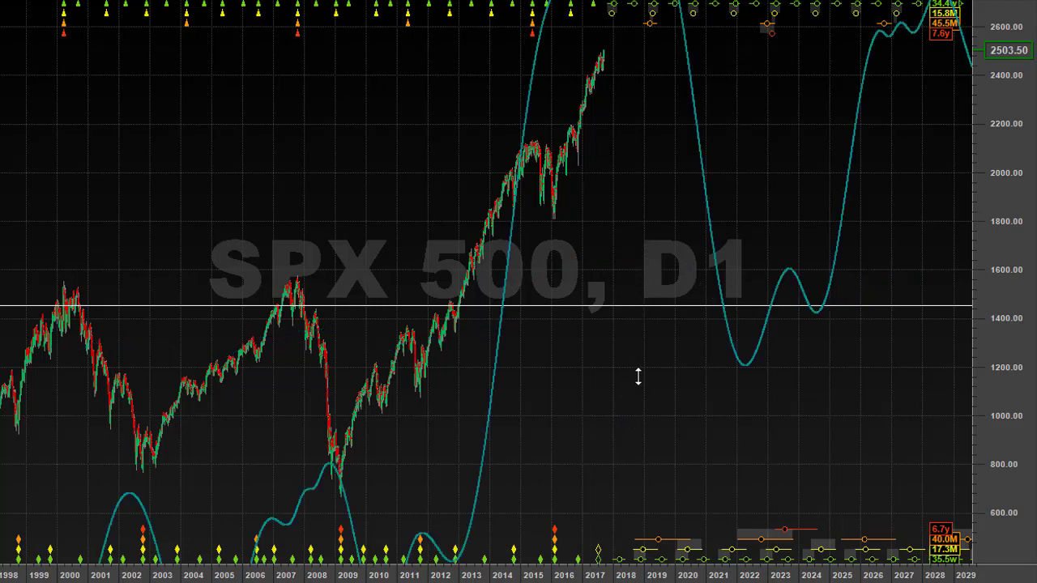
left_click_drag(584, 447, 623, 398)
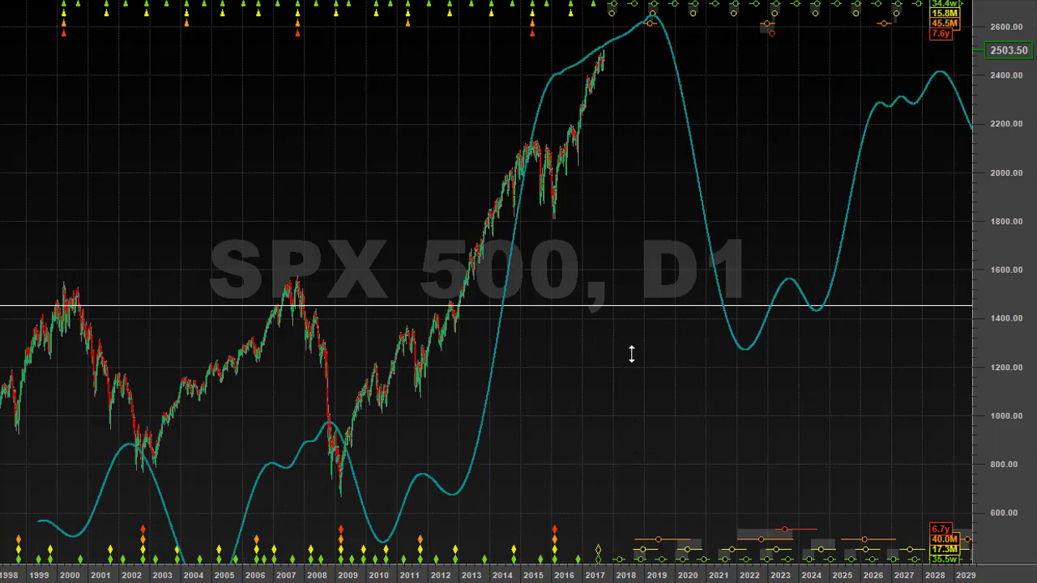
left_click_drag(643, 428, 644, 429)
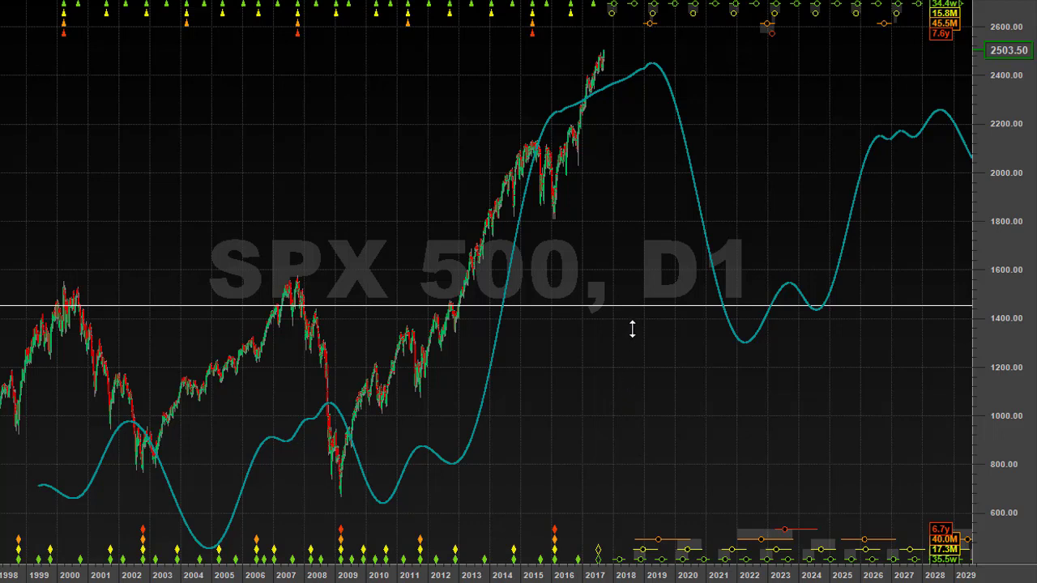
left_click_drag(631, 322, 644, 422)
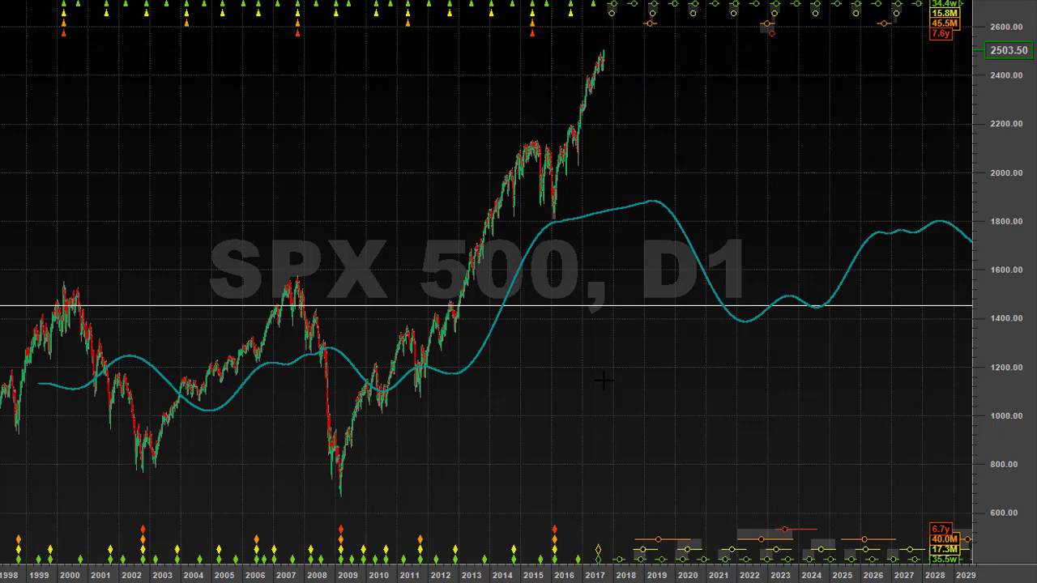
mouse_move(603, 419)
left_mouse_down()
mouse_move(606, 391)
mouse_move(600, 402)
left_mouse_up()
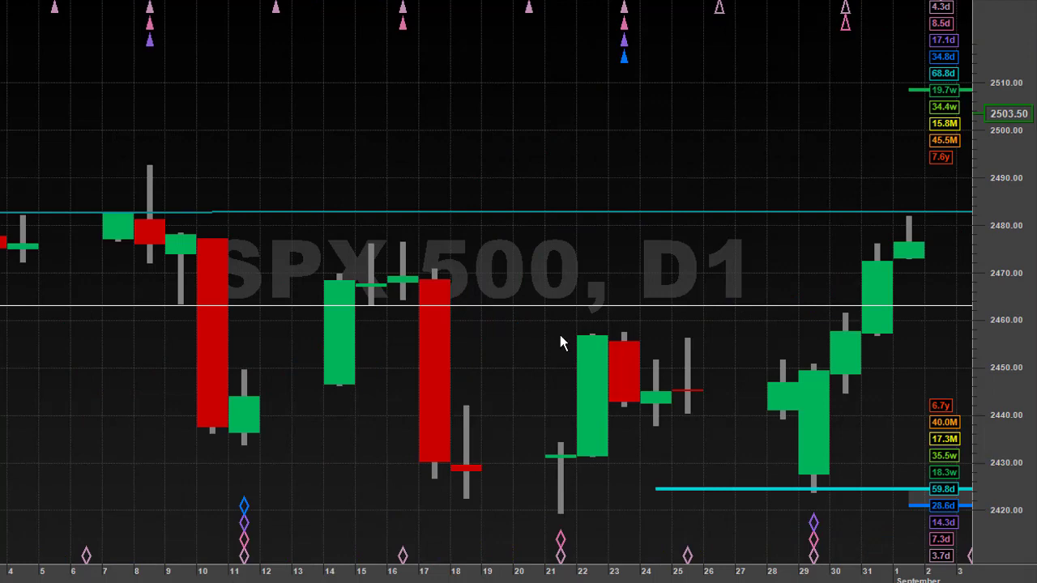
Step: Return to the 1998 to 2029 view and flatten the teal line's amplitude around its baseline
double_click(584, 348)
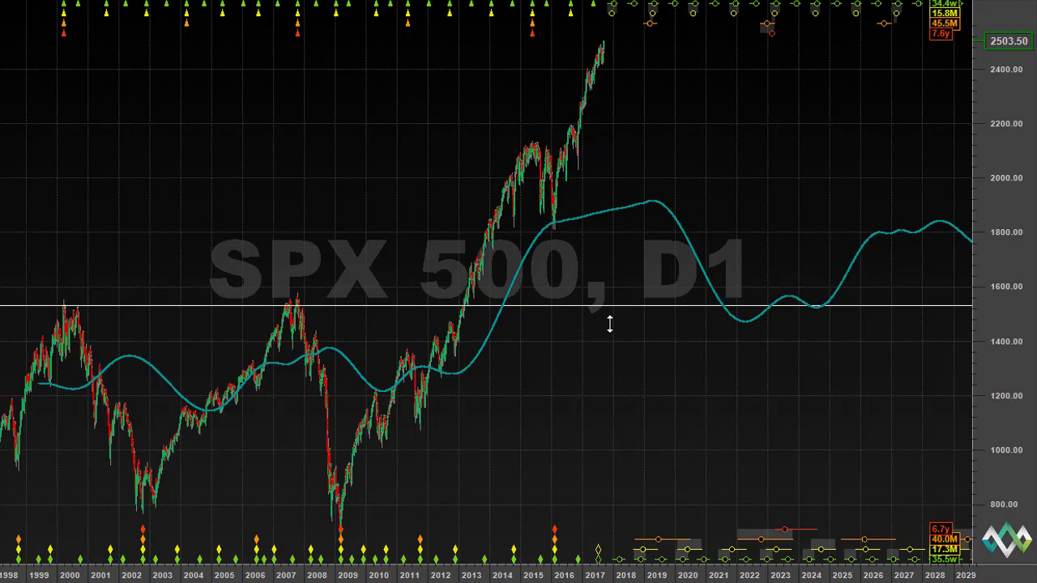
scroll(610, 324, "down", 2)
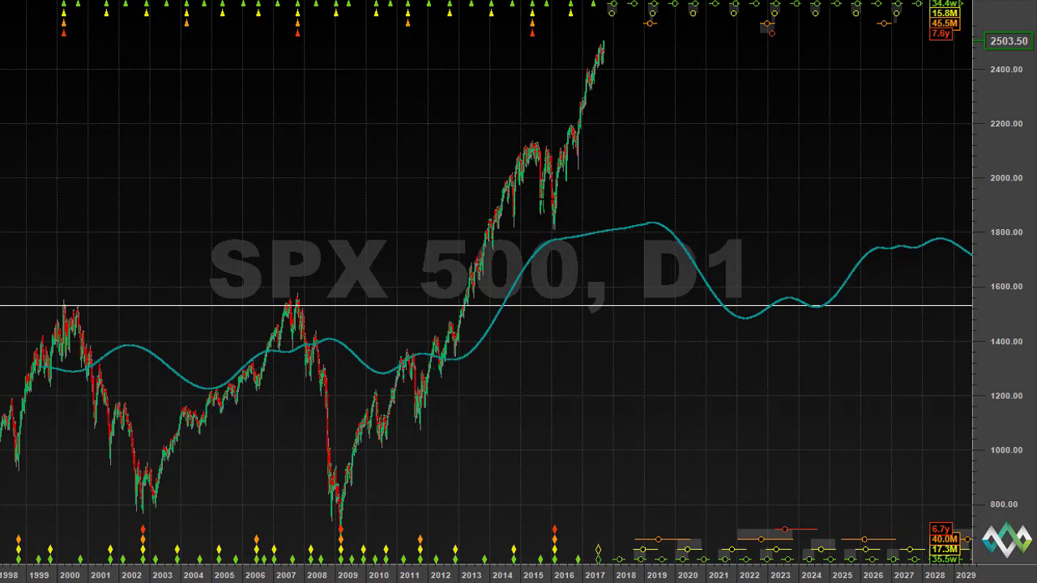
scroll(542, 199, "down", 3)
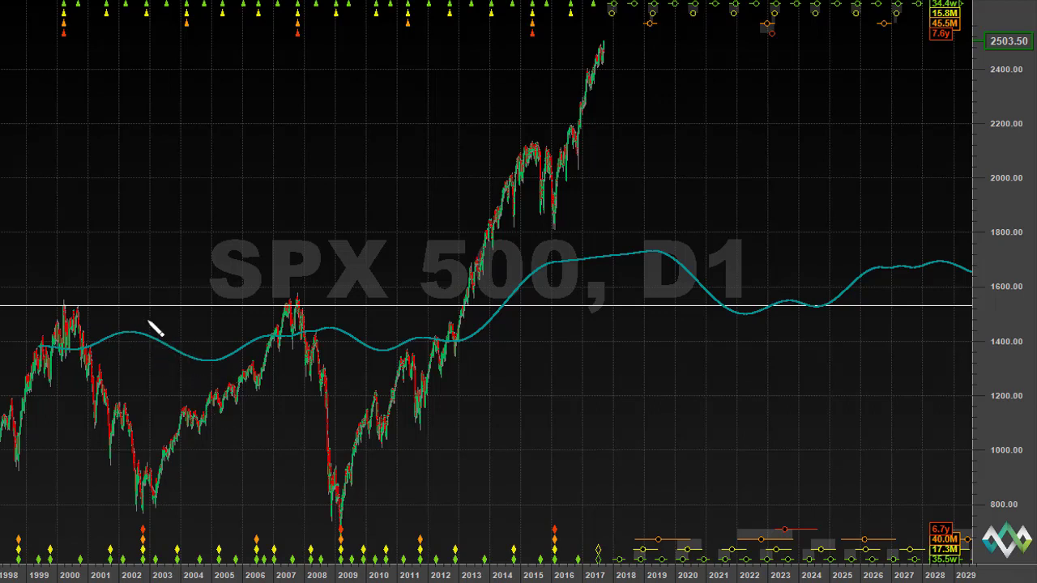
Step: Circle the teal line's troughs, mark its 2002 and 2008 peaks with triangles, and clear the annotations
left_click(219, 348)
mouse_move(384, 339)
left_mouse_down()
mouse_move(368, 345)
mouse_move(379, 365)
mouse_move(396, 338)
left_mouse_up()
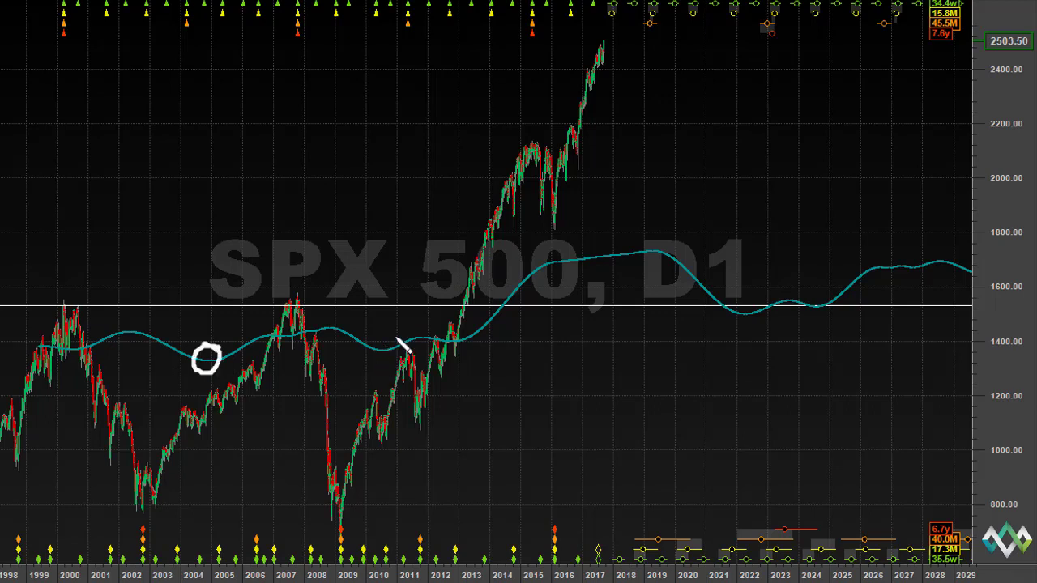
left_click_drag(459, 330, 463, 332)
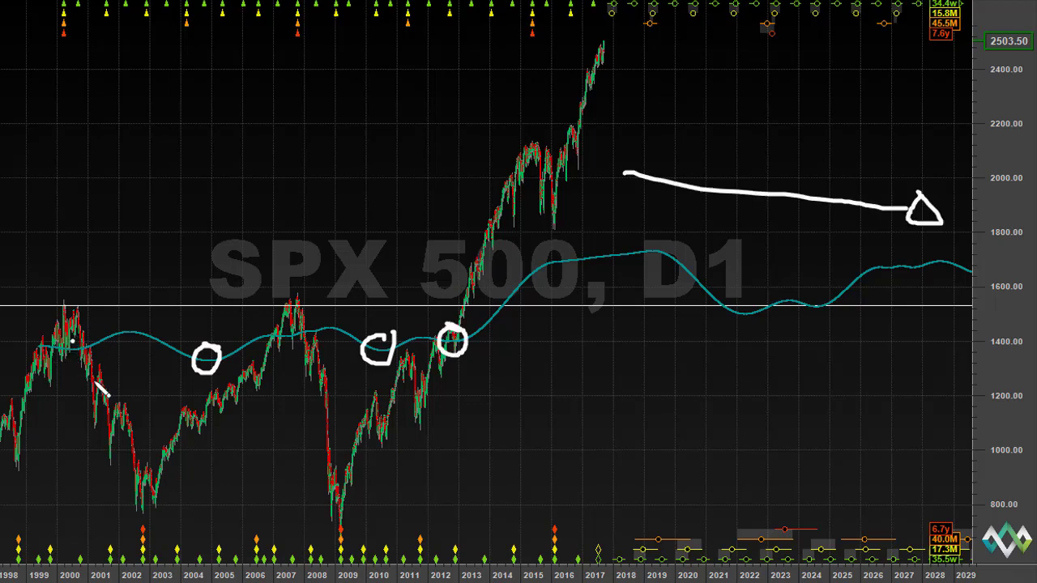
mouse_move(133, 288)
left_mouse_down()
mouse_move(155, 311)
mouse_move(133, 286)
left_mouse_up()
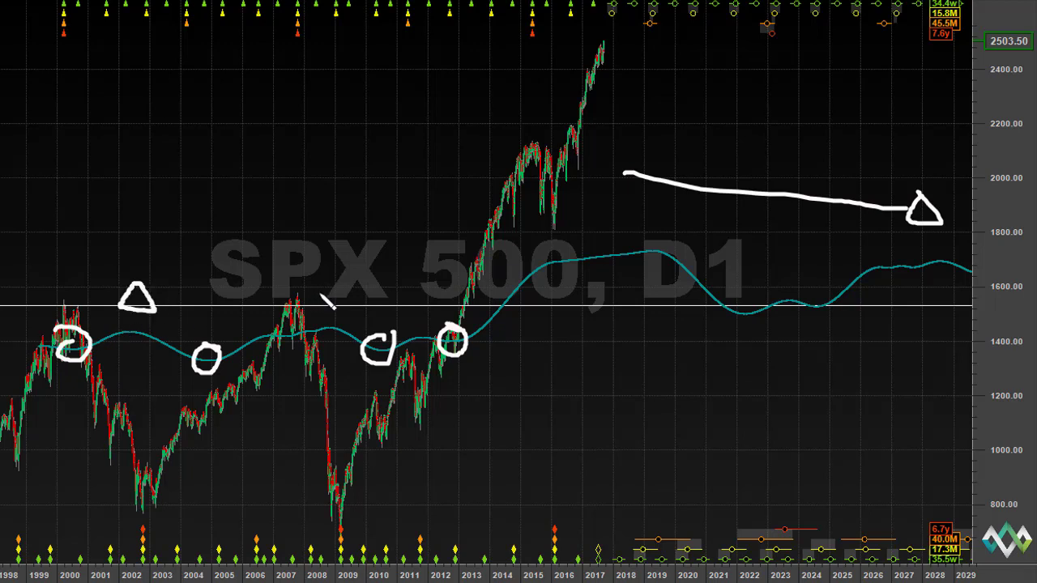
mouse_move(327, 279)
left_mouse_down()
mouse_move(344, 309)
mouse_move(327, 280)
mouse_move(316, 308)
left_mouse_up()
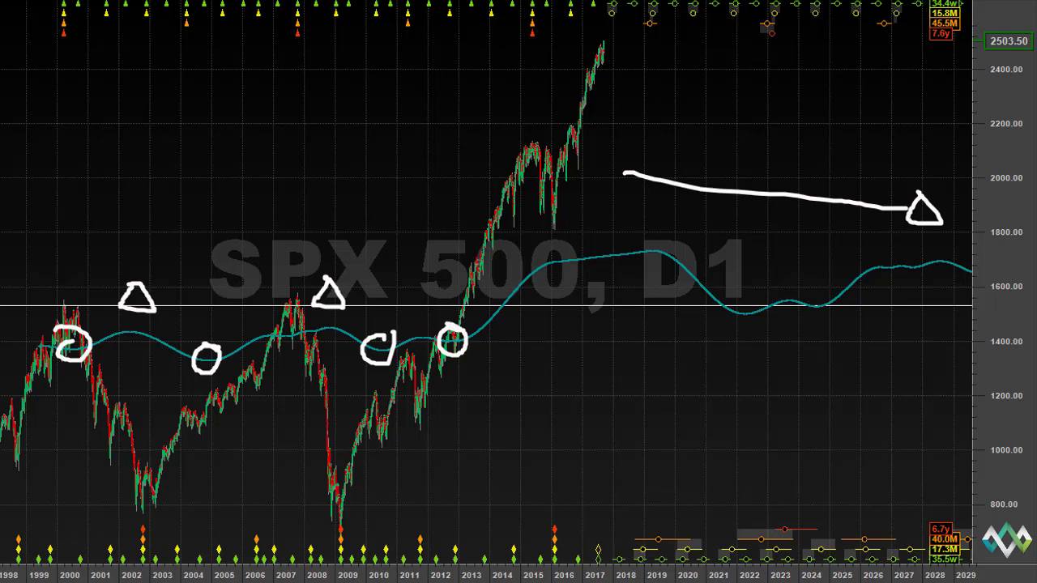
key("Escape")
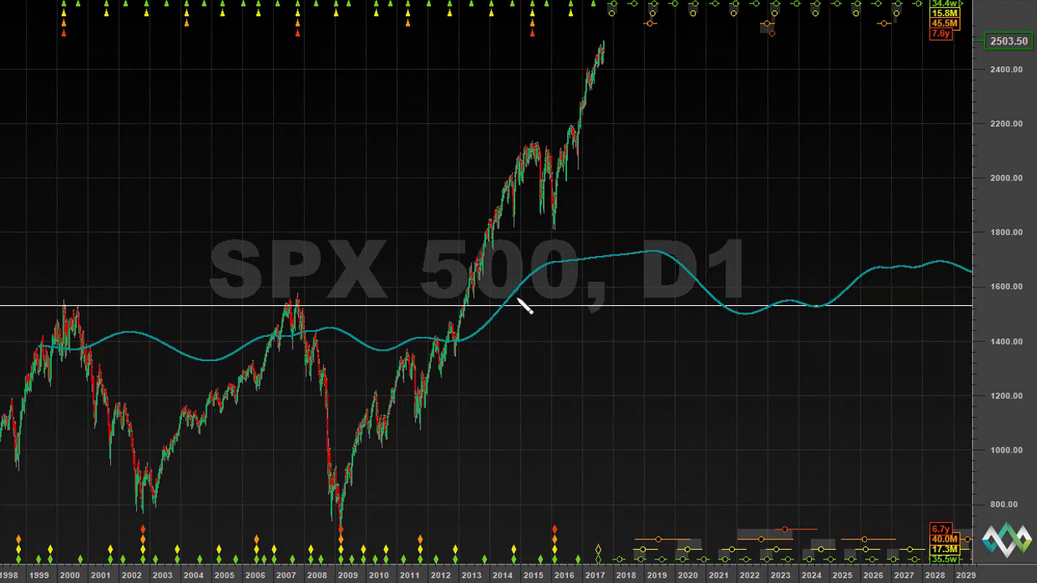
Step: Circle the teal line's 2013 to 2016 rise, trace its trend from 1999 to 2017, and clear the annotations
mouse_move(551, 272)
left_mouse_down()
mouse_move(532, 256)
mouse_move(466, 289)
mouse_move(564, 281)
mouse_move(538, 258)
mouse_move(559, 272)
left_mouse_up()
left_click(30, 340)
mouse_move(142, 360)
left_mouse_down()
mouse_move(450, 340)
mouse_move(503, 308)
left_mouse_up()
left_click_drag(553, 281, 577, 253)
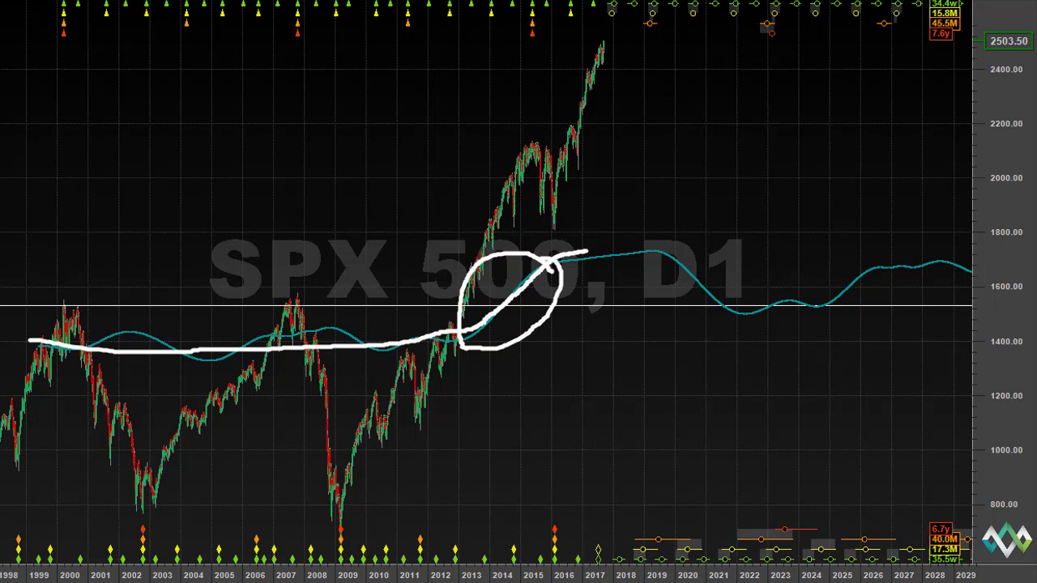
key("Escape")
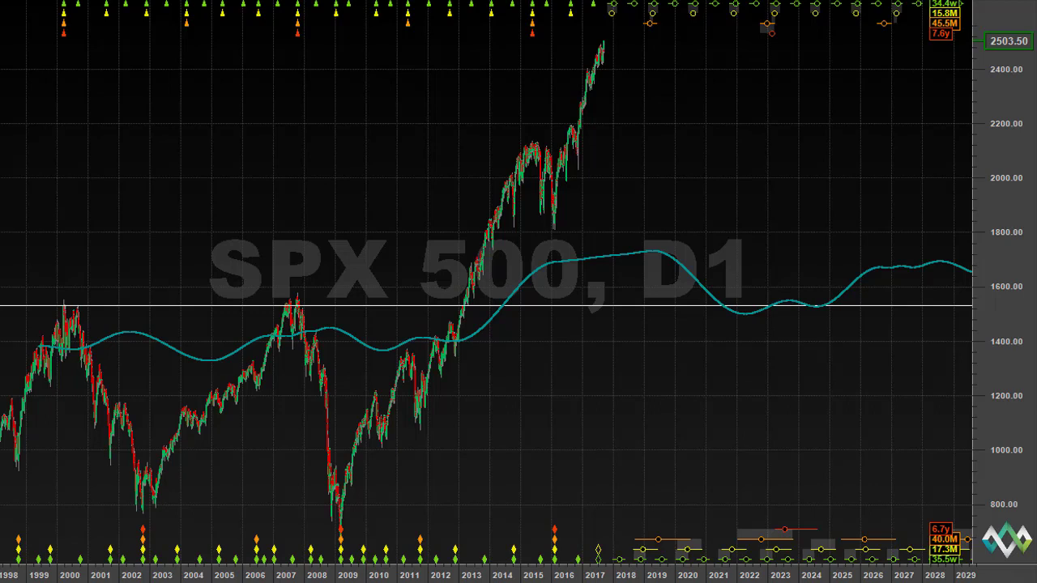
Step: Replace the teal line with the 9 year cycle's trough and peak lines, plotting and removing the 54 month cycle for comparison
left_click(362, 1)
left_click(344, 29)
left_click(341, 43)
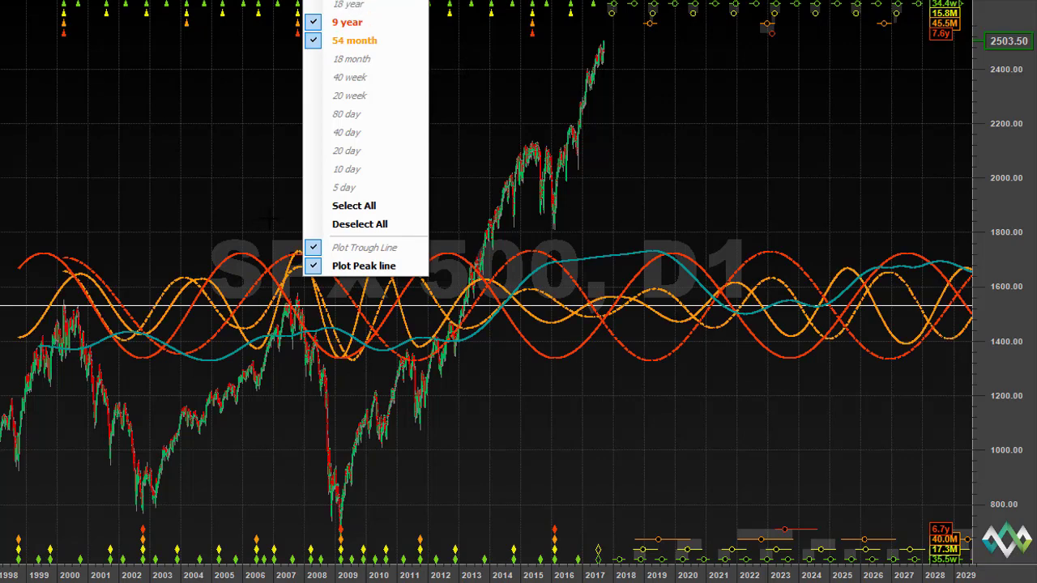
left_click(270, 217)
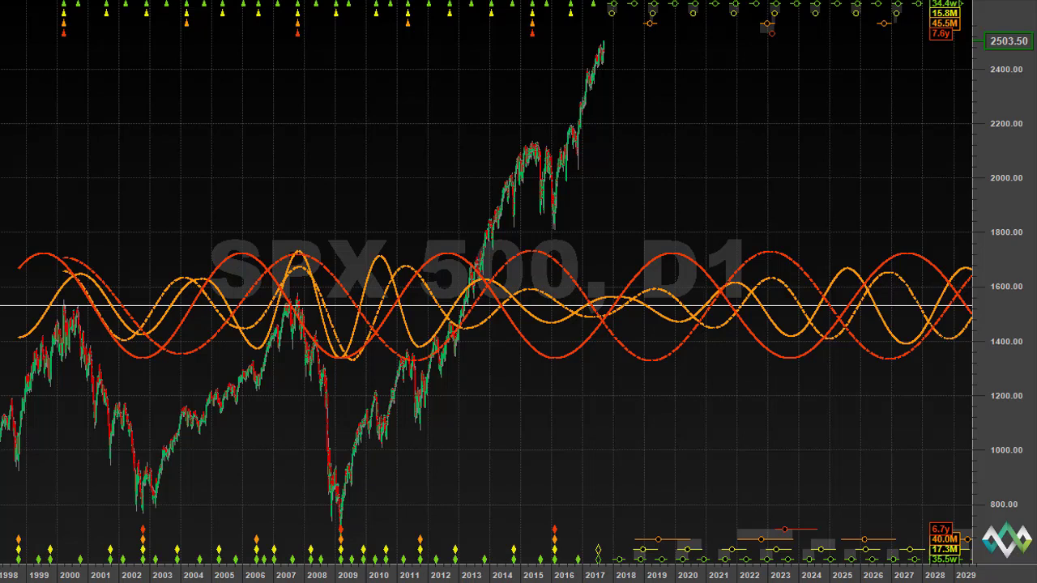
left_click(321, 1)
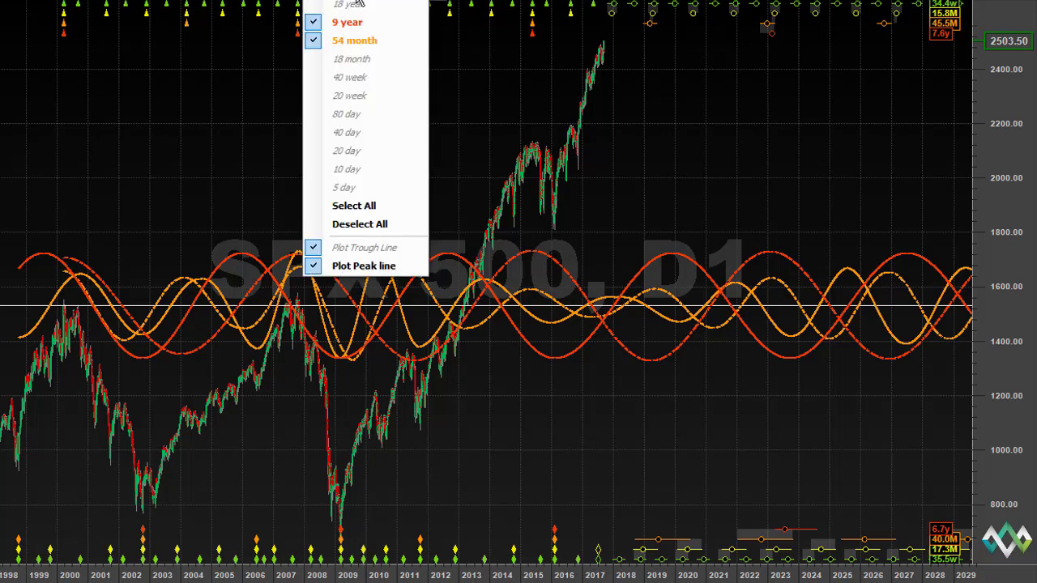
left_click(340, 40)
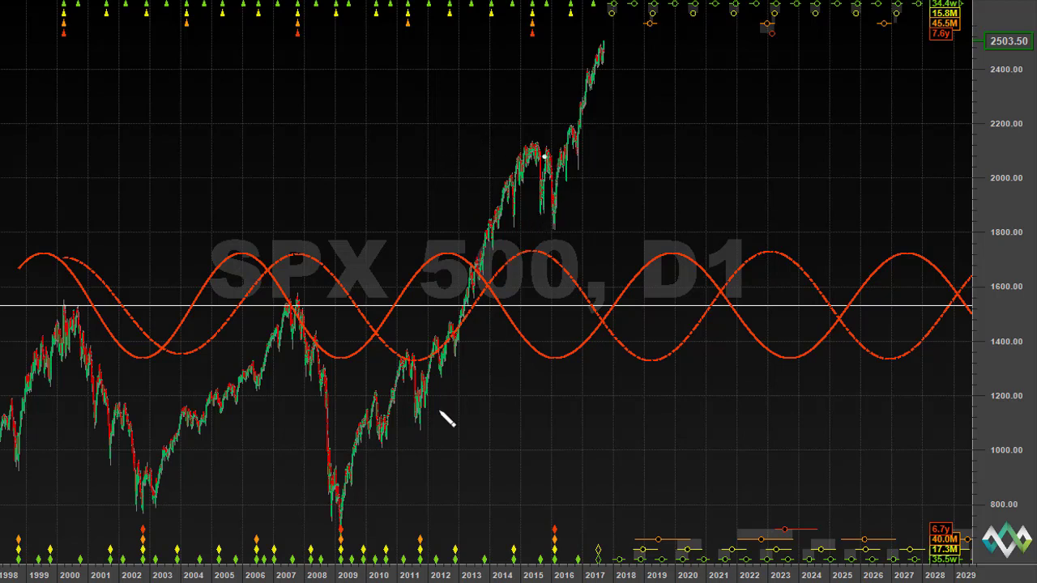
Step: Circle the 2010 to 2016 price rise, and replace the annotation and 9 year cycle lines with the composite model line
mouse_move(496, 382)
left_mouse_down()
mouse_move(566, 188)
mouse_move(496, 380)
left_mouse_up()
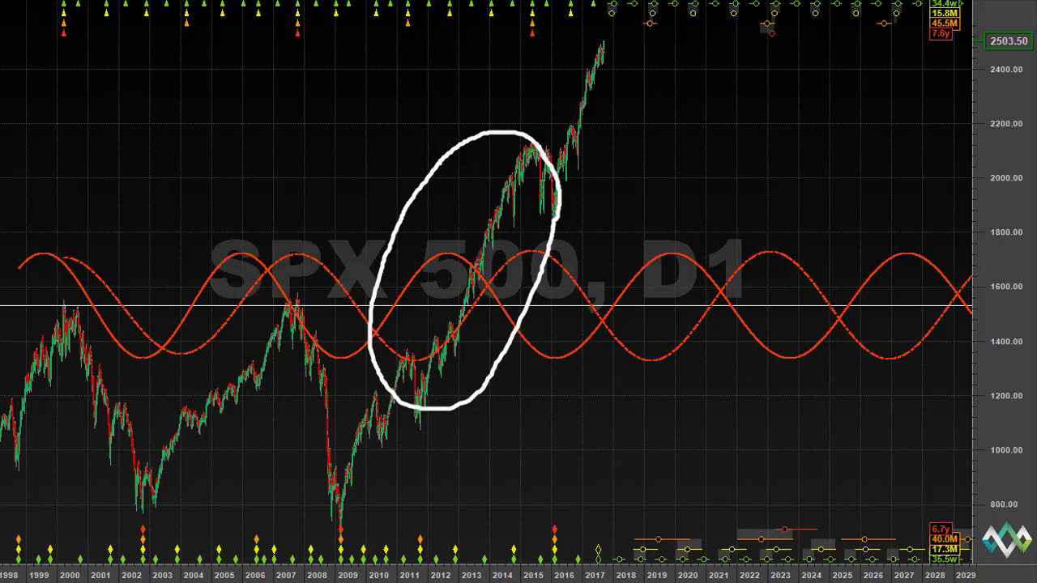
key("Escape")
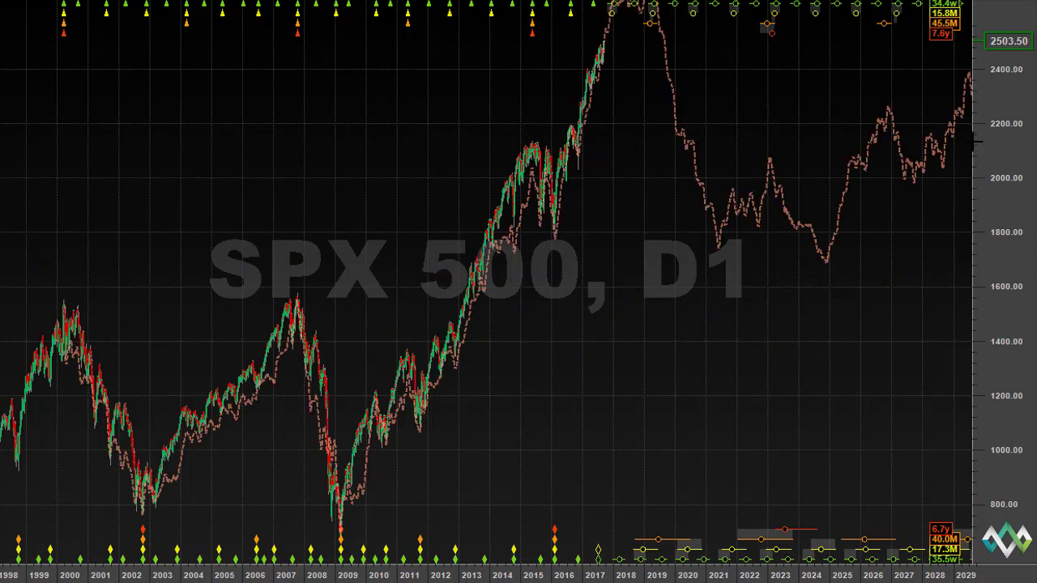
Step: Focus on the 2014 to 2021 period and remove the underlying trend from the composite model line
left_click_drag(1006, 86, 1005, 225)
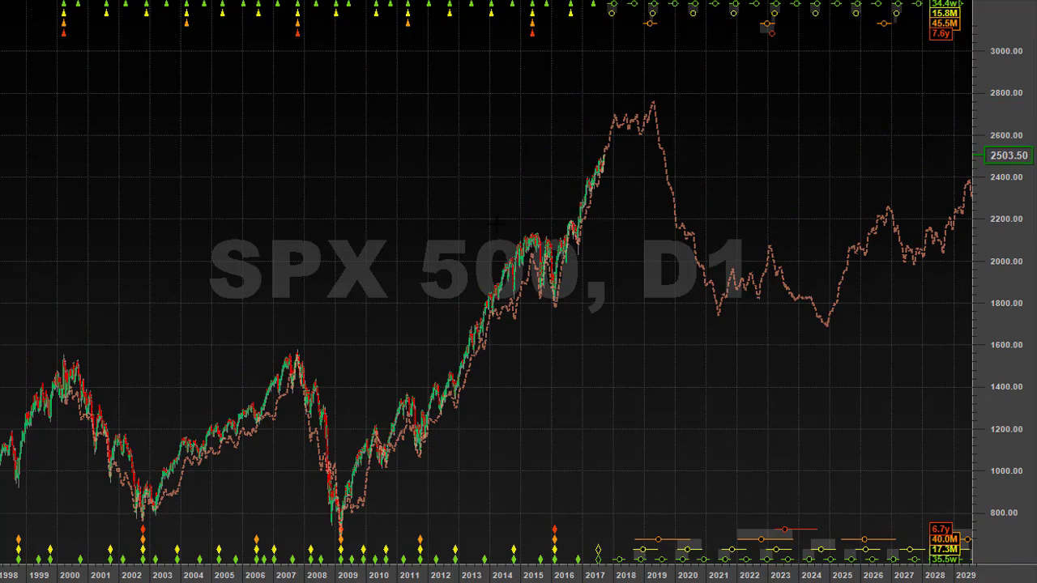
left_click_drag(488, 217, 705, 297)
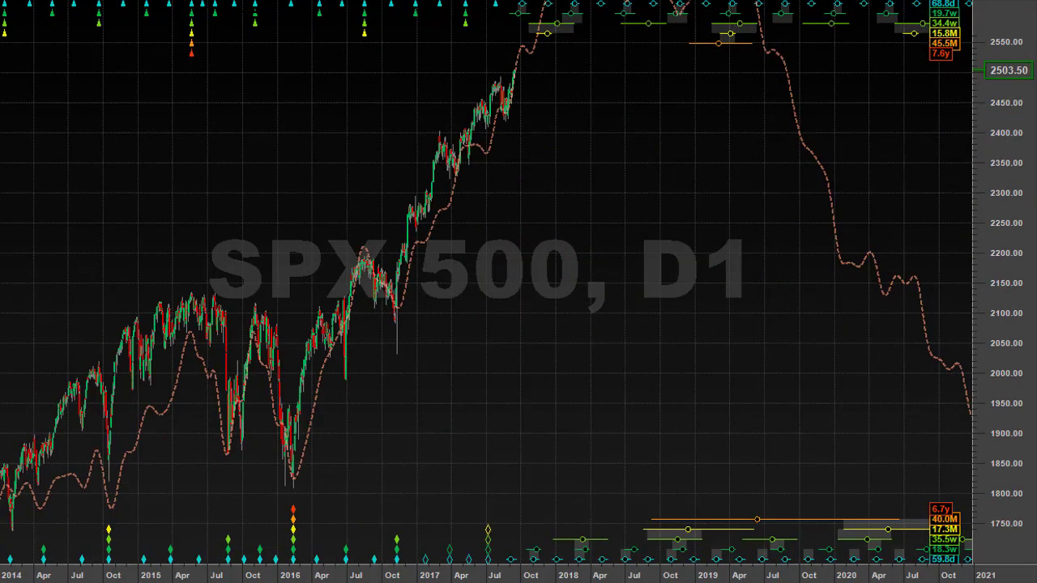
left_click_drag(1010, 33, 1016, 182)
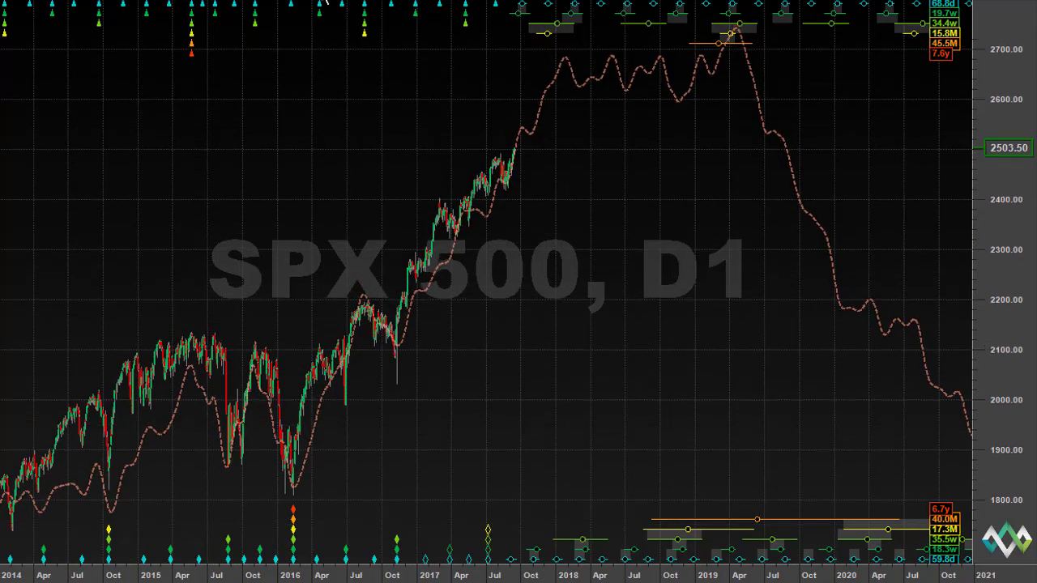
left_click_drag(1017, 20, 1012, 114)
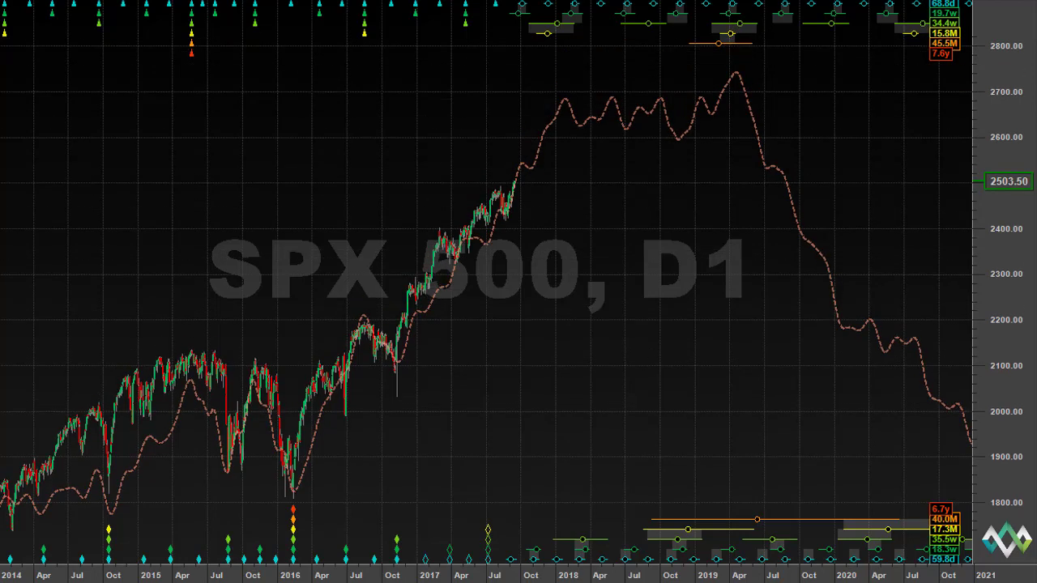
left_click(378, 1)
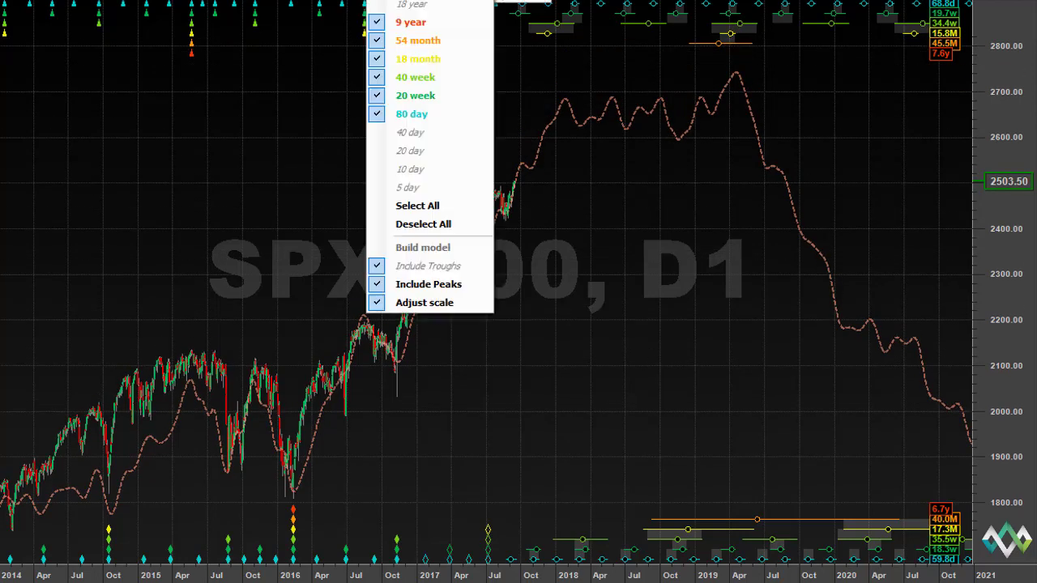
left_click(421, 1)
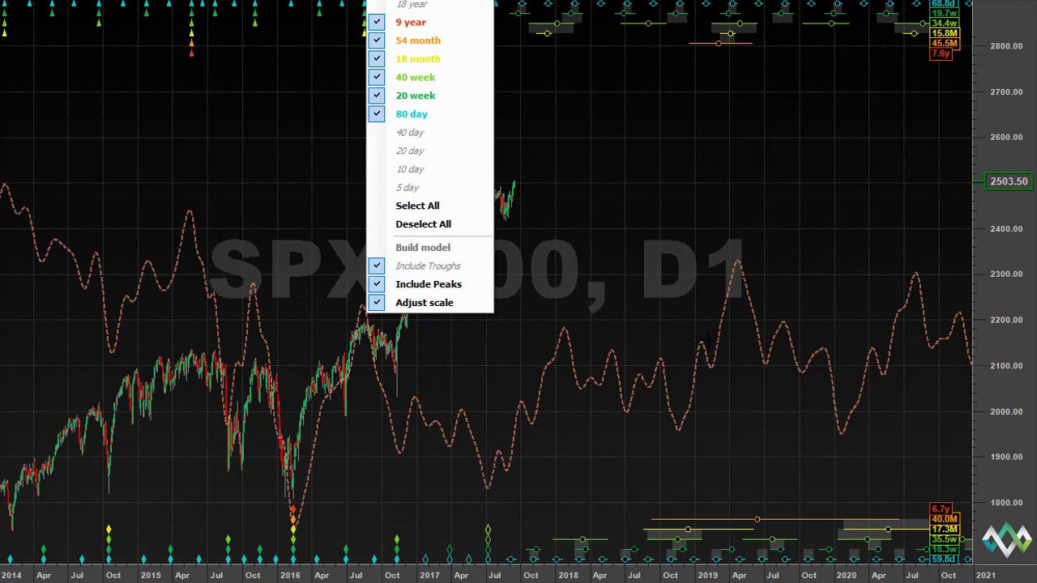
left_click(706, 340)
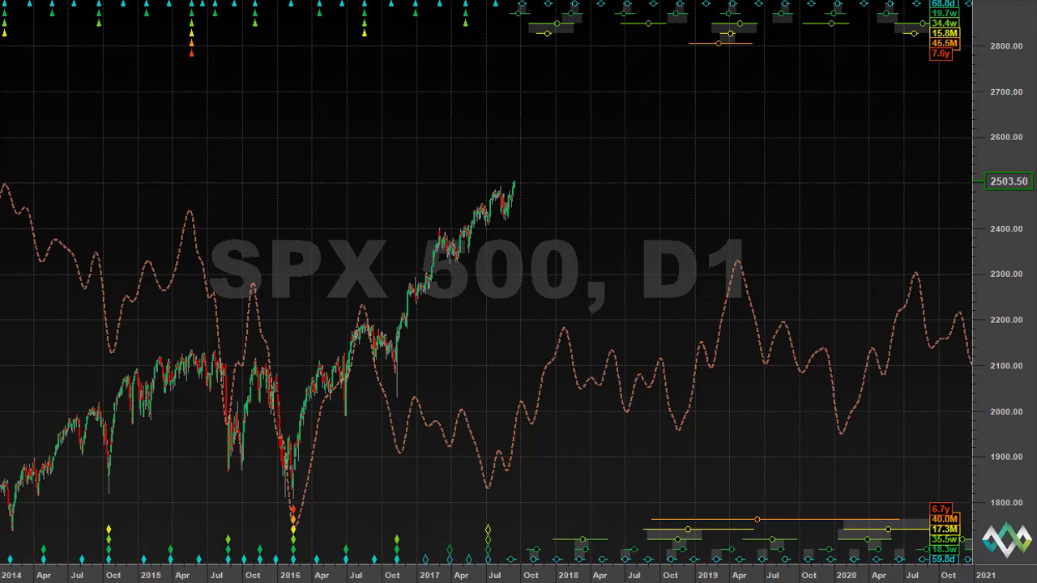
Step: Trace the February to August 2016 rise and the fall to November 2016 on both the composite model line and the price
left_click(284, 0)
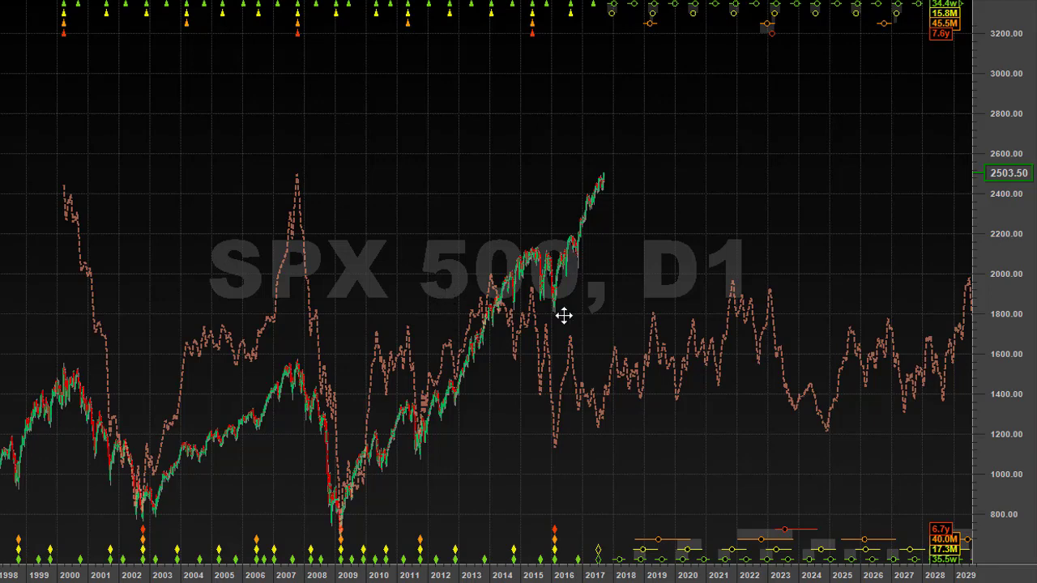
left_click_drag(549, 318, 624, 286)
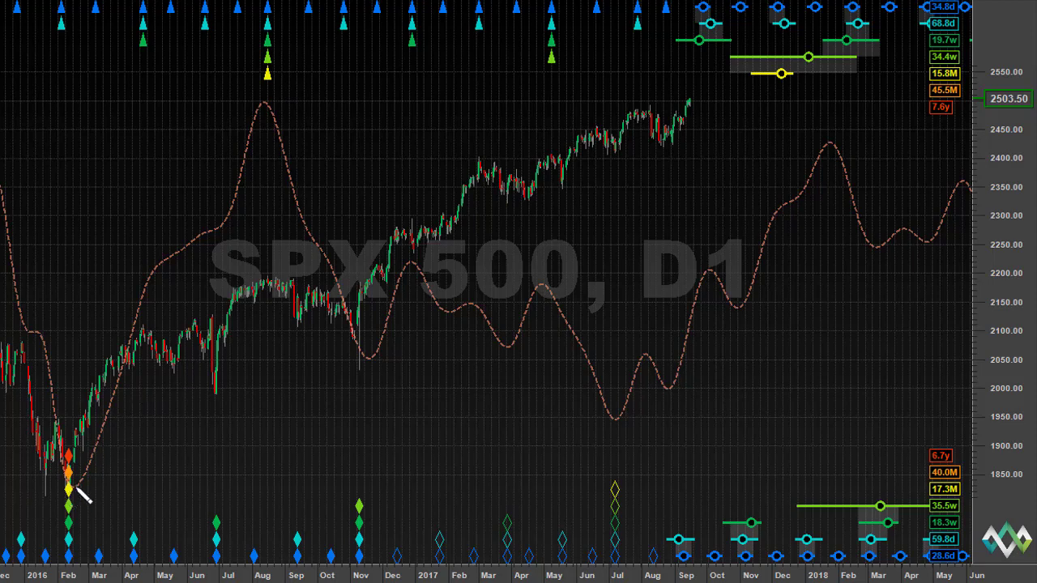
left_click_drag(153, 348, 272, 94)
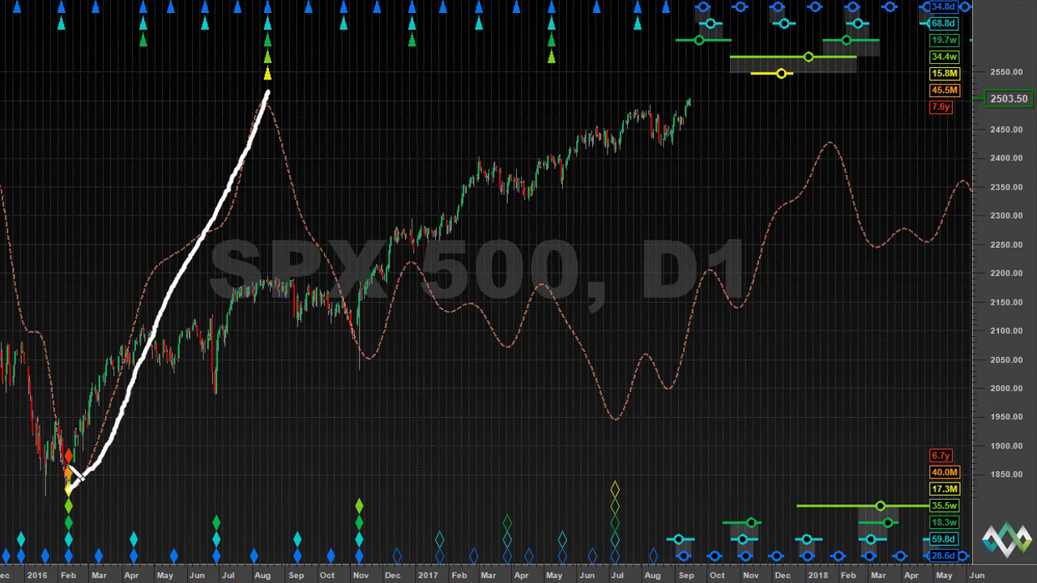
left_click_drag(193, 342, 267, 281)
left_click_drag(273, 97, 332, 261)
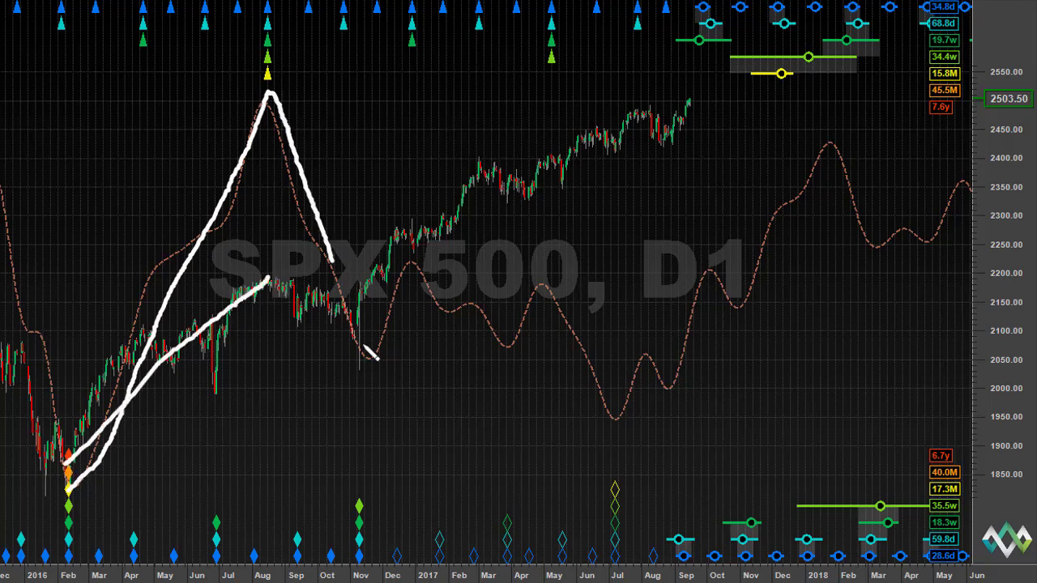
left_click_drag(269, 280, 356, 351)
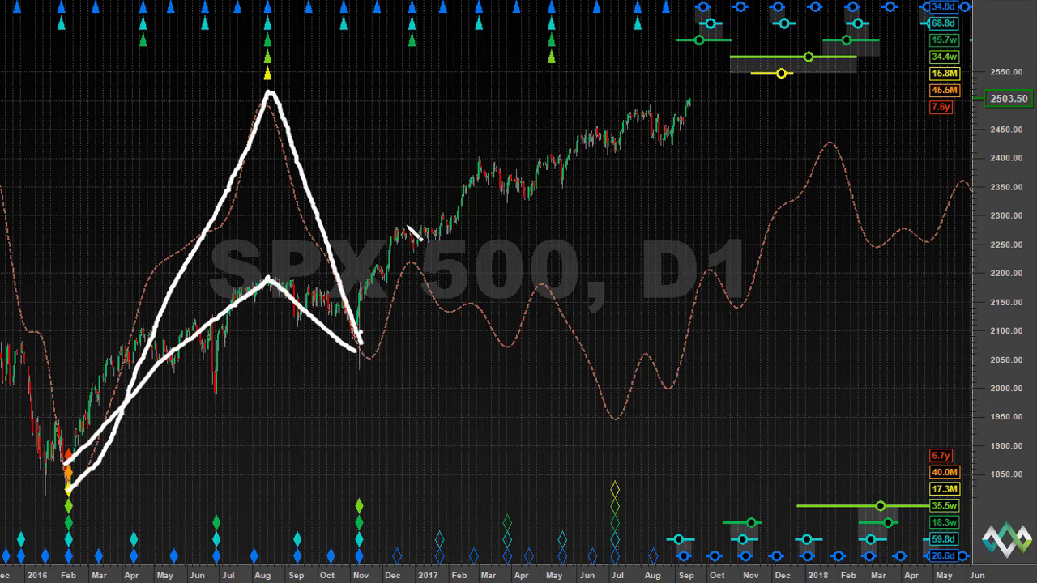
Step: Trace the price's and model line's rises from November 2016 and circle the price peak at the end of December 2016
left_click_drag(359, 333, 405, 224)
left_click_drag(376, 354, 421, 207)
left_click(413, 203)
Step: Draw diverging 2017 arrows along the price and model line, enclose the divergence in a yellow oval, and clear all annotations
mouse_move(458, 279)
left_mouse_down()
mouse_move(433, 212)
mouse_move(685, 97)
mouse_move(676, 91)
mouse_move(687, 117)
mouse_move(666, 84)
left_mouse_up()
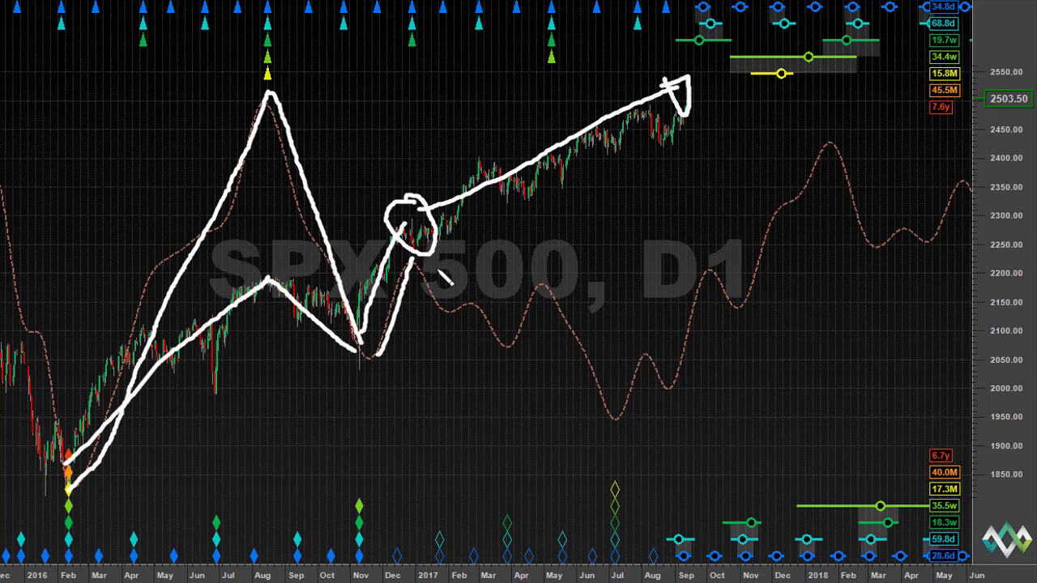
mouse_move(428, 257)
left_mouse_down()
mouse_move(609, 417)
mouse_move(606, 381)
mouse_move(600, 420)
left_mouse_up()
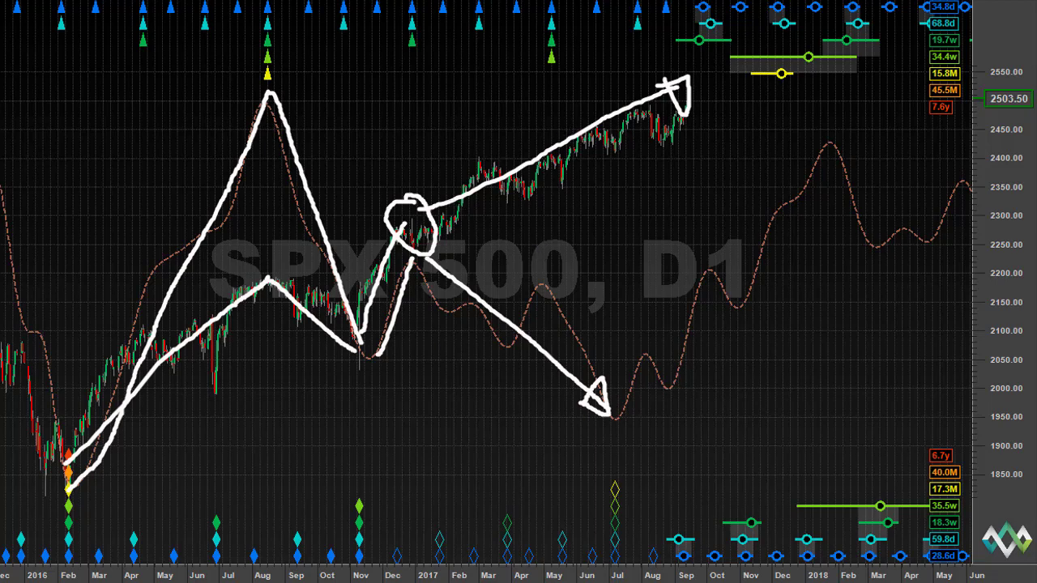
mouse_move(578, 70)
left_mouse_down()
mouse_move(398, 345)
mouse_move(624, 466)
mouse_move(734, 202)
mouse_move(719, 232)
mouse_move(723, 185)
left_mouse_up()
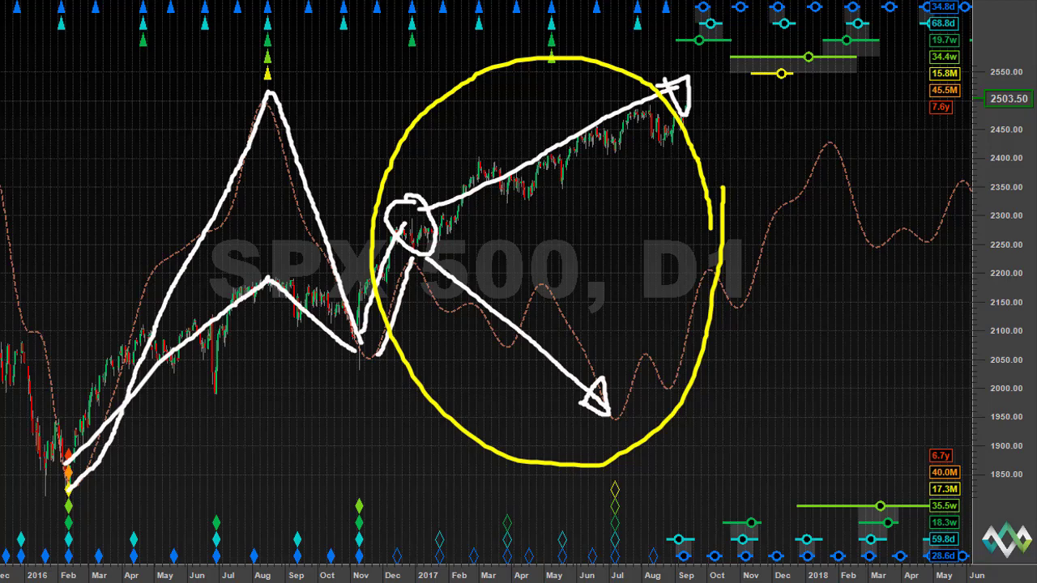
key("Escape")
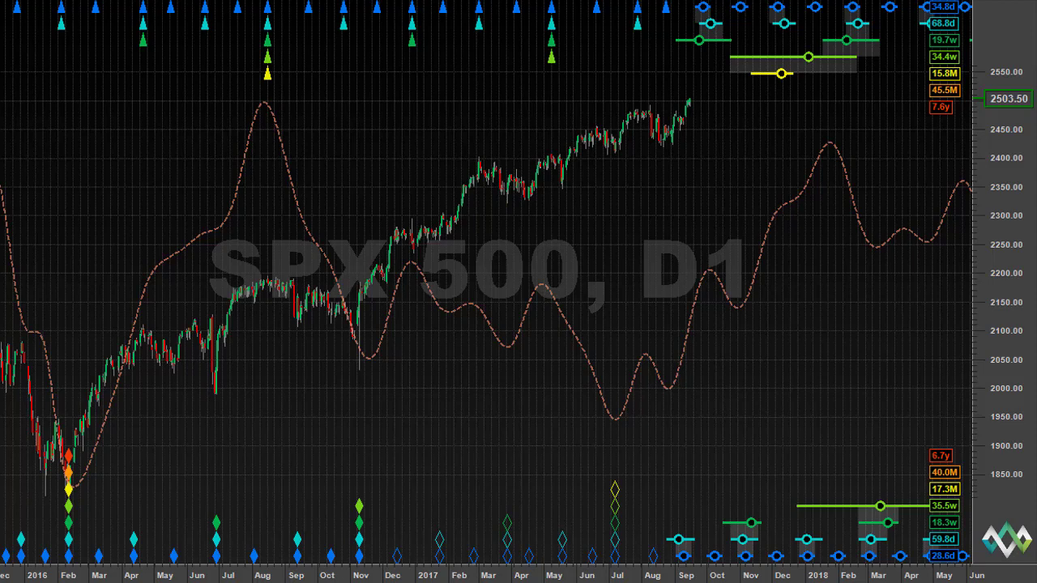
Step: View the SPX-XAU chart and return to the SPX500 chart
left_click(455, 0)
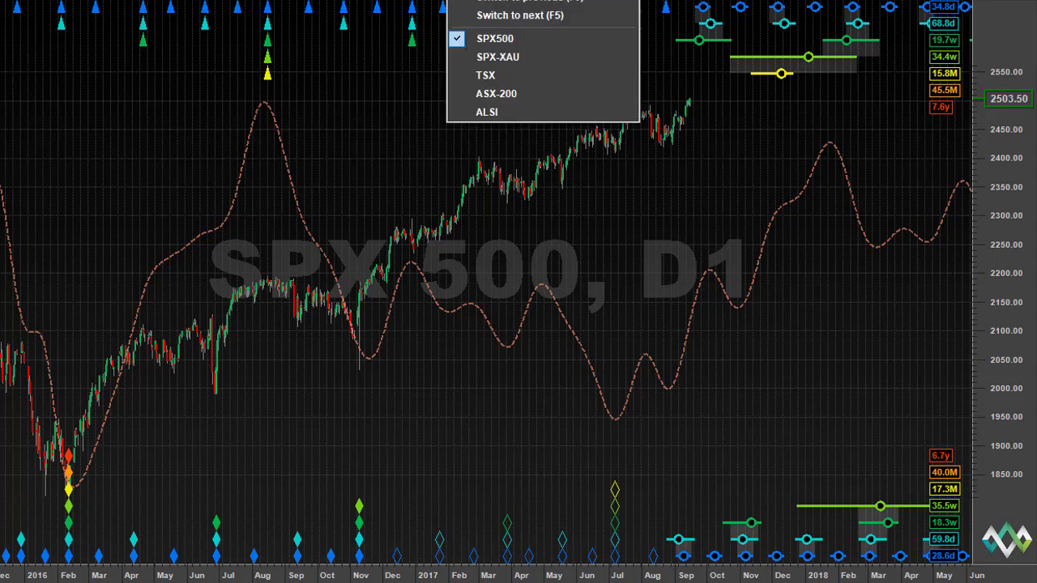
left_click(477, 61)
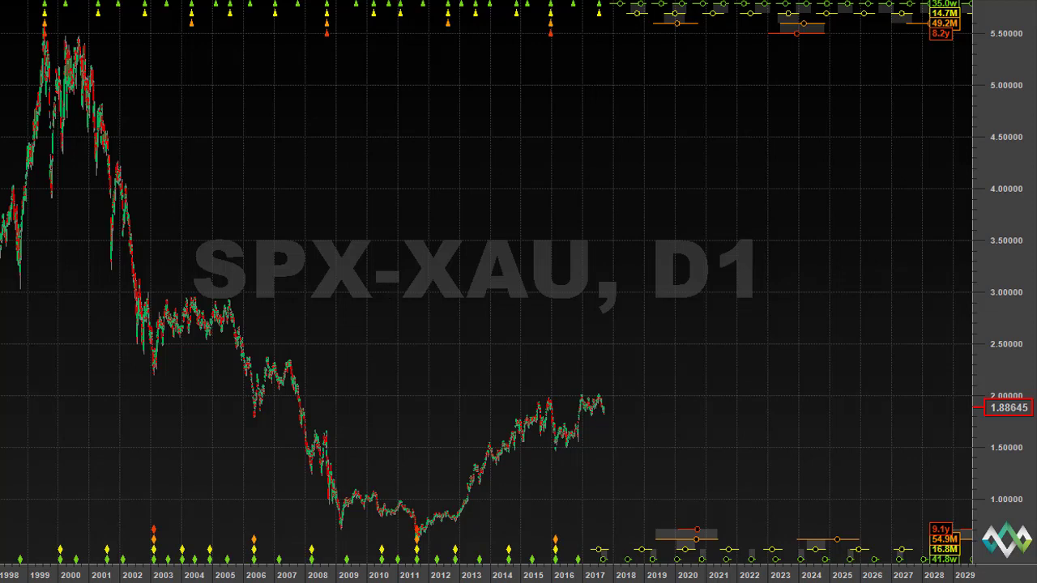
left_click(474, 0)
left_click(486, 46)
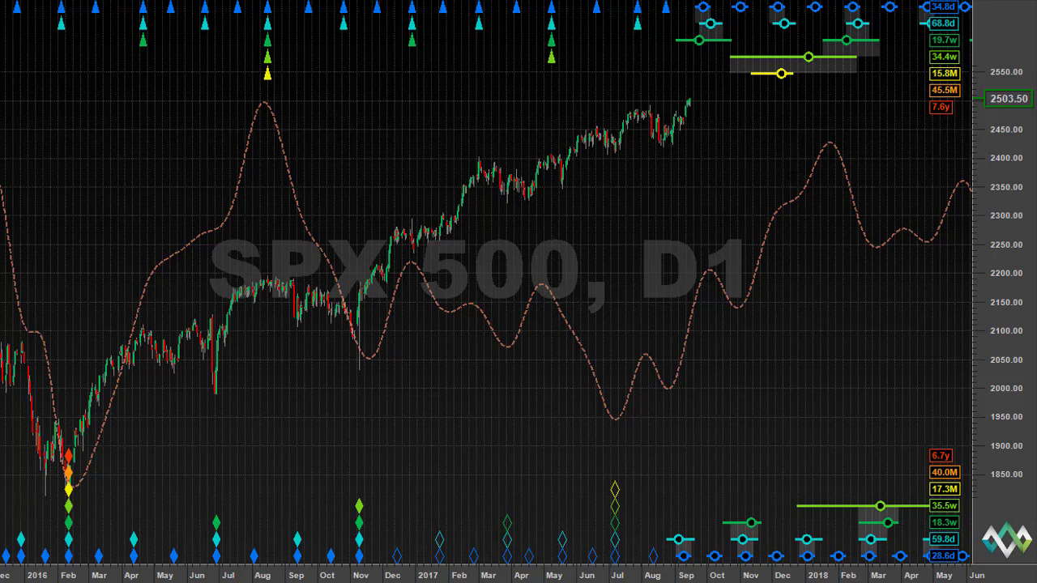
Step: Switch to SPX-XAU, mark a rising arrow, the 5.0 level and the current price in yellow, and clear the annotations
left_click(463, 0)
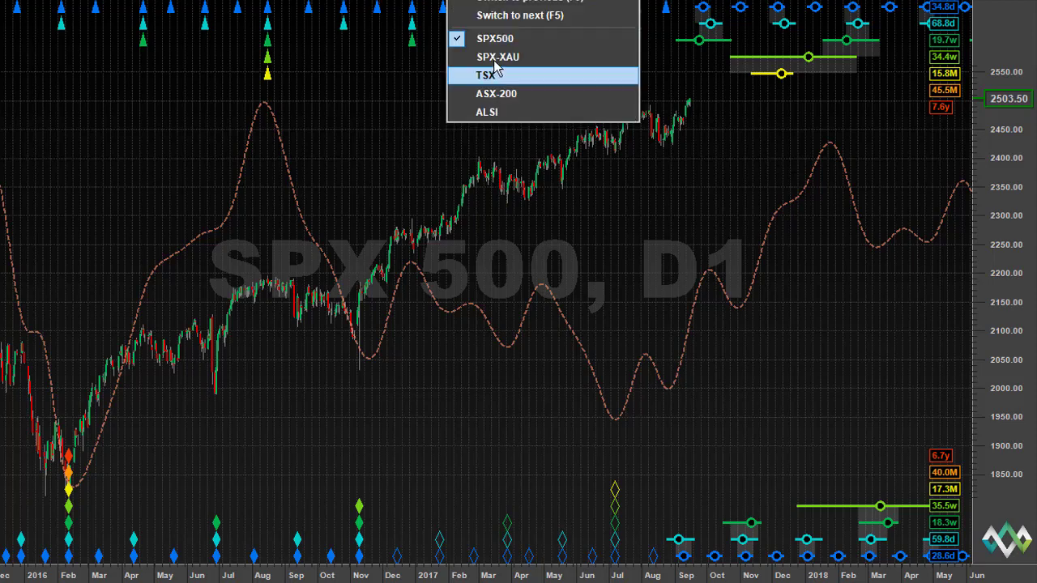
left_click(494, 58)
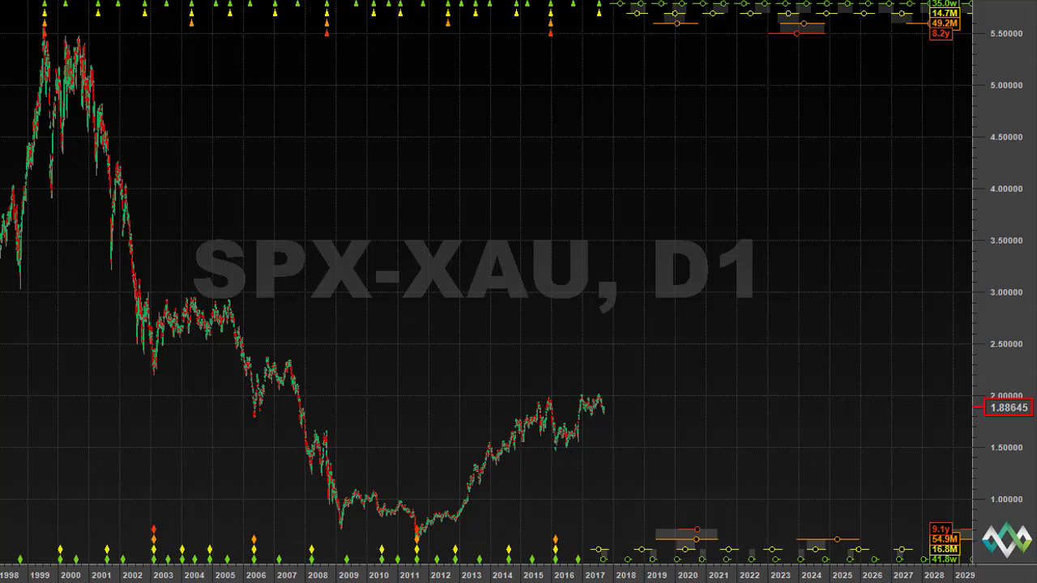
mouse_move(778, 350)
left_mouse_down()
mouse_move(891, 152)
mouse_move(909, 186)
mouse_move(860, 175)
mouse_move(869, 188)
left_mouse_up()
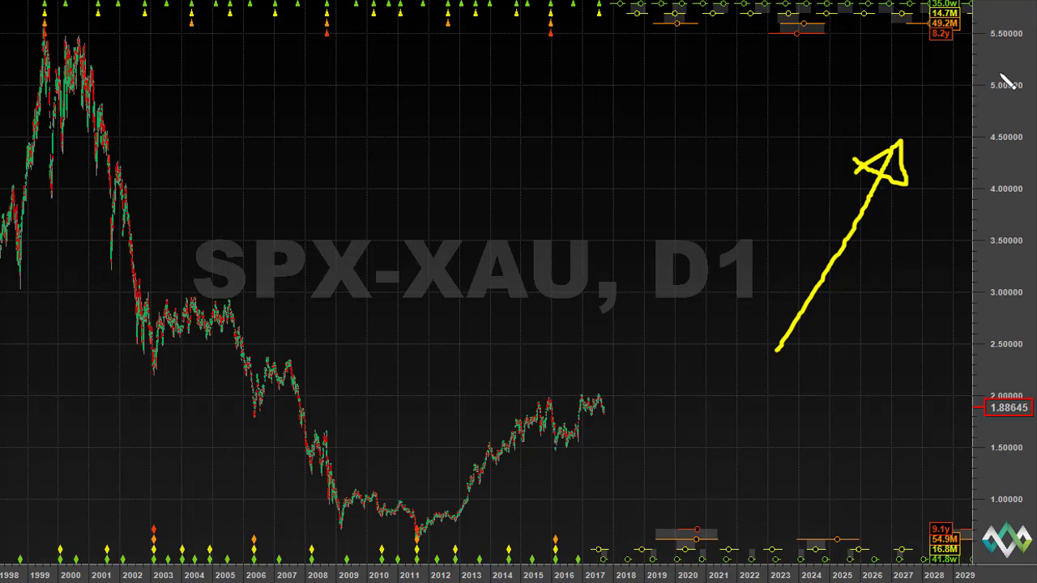
mouse_move(1001, 72)
left_mouse_down()
mouse_move(975, 101)
mouse_move(822, 81)
left_mouse_up()
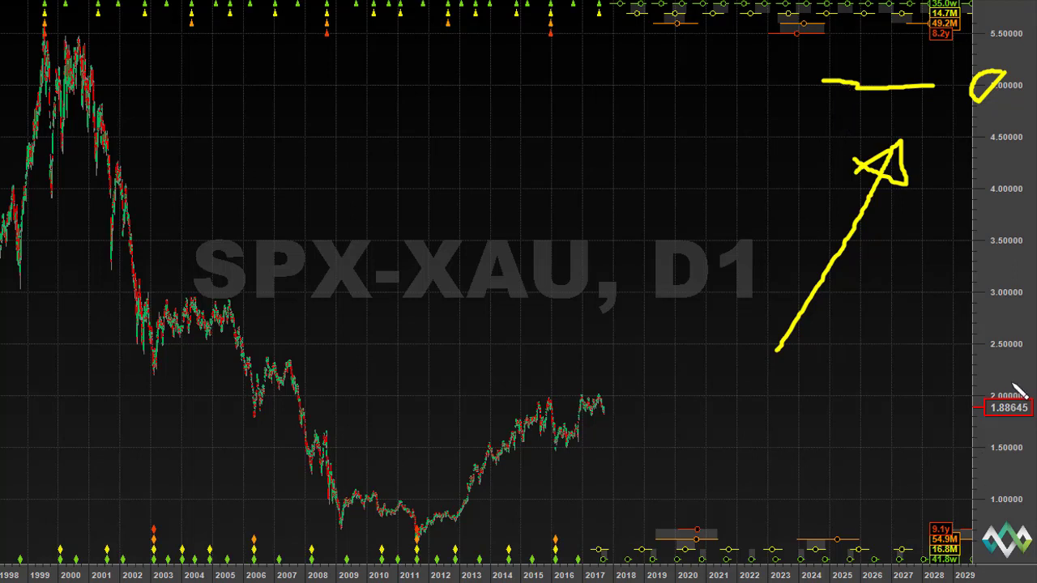
mouse_move(972, 422)
left_mouse_down()
mouse_move(1011, 431)
mouse_move(1027, 412)
mouse_move(1024, 391)
mouse_move(986, 380)
left_mouse_up()
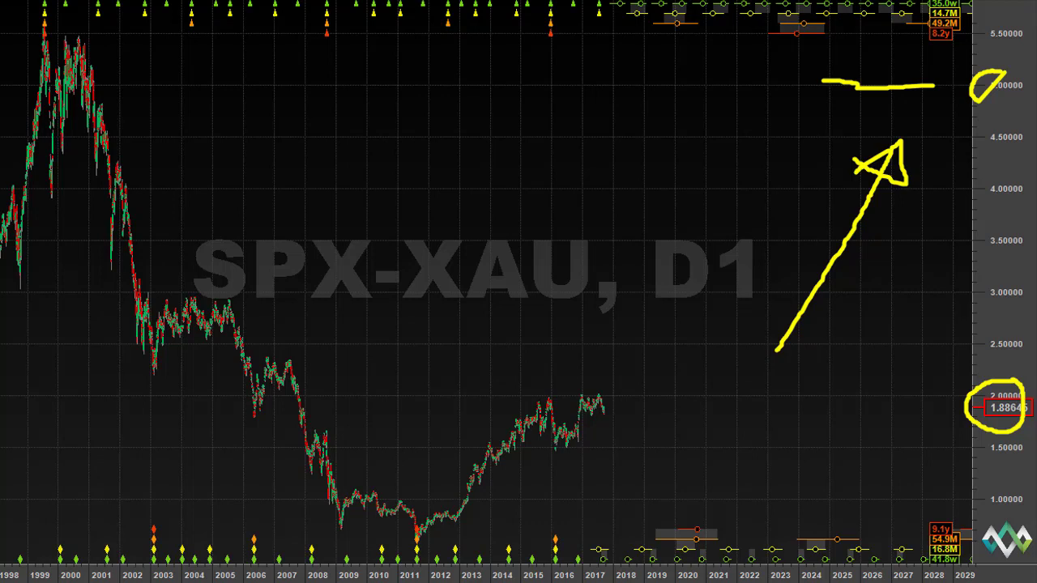
key("Escape")
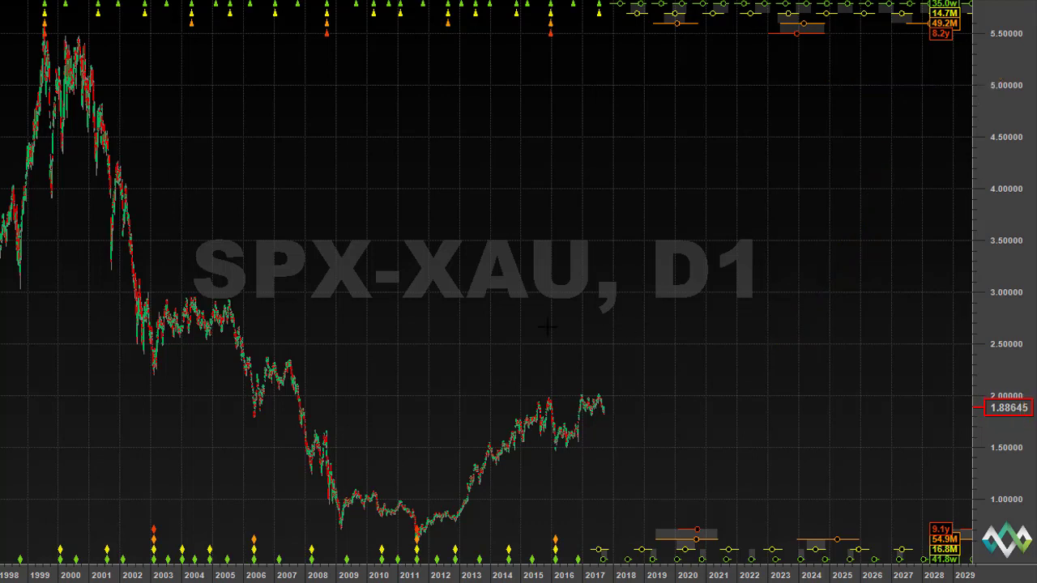
Step: Mark the 1999, 2008 and late 2015 price peaks on SPX-XAU and circle the 9 year peak markers for 2008 and 2015
left_click_drag(1002, 75, 1001, 160)
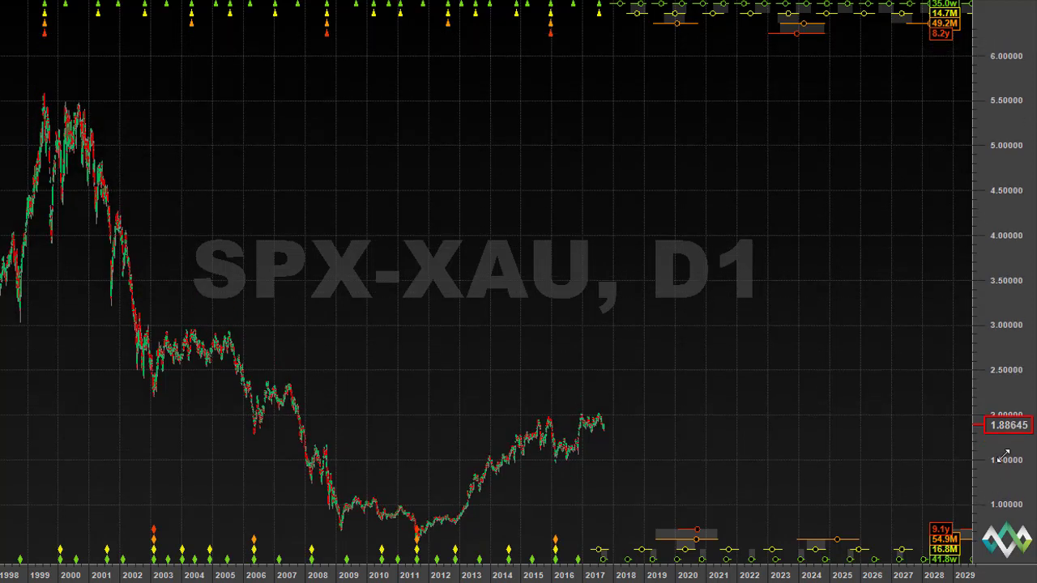
left_click_drag(1004, 430, 1004, 451)
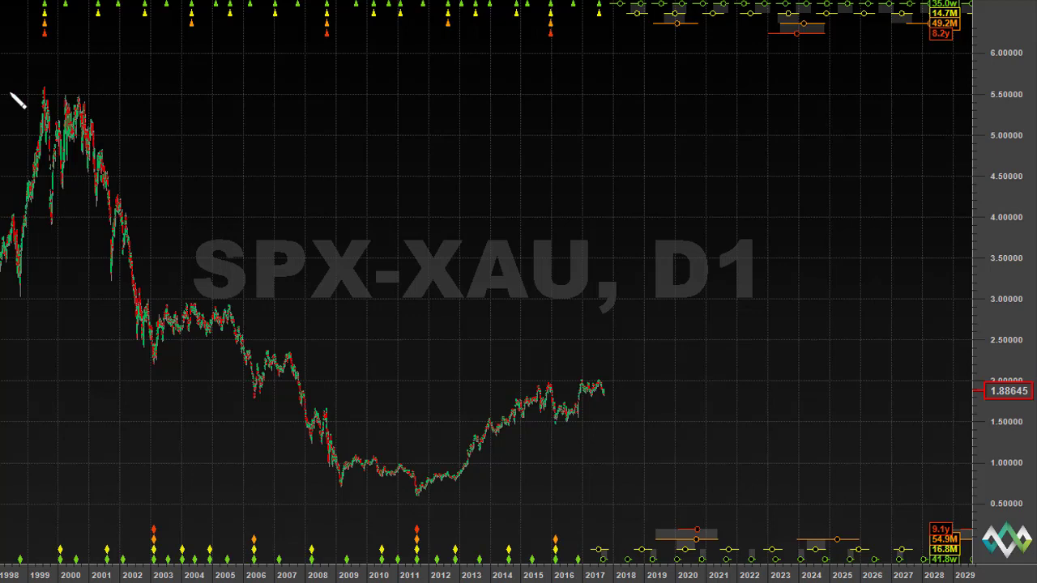
left_click(50, 71)
mouse_move(80, 97)
left_mouse_down()
mouse_move(60, 78)
mouse_move(78, 102)
left_mouse_up()
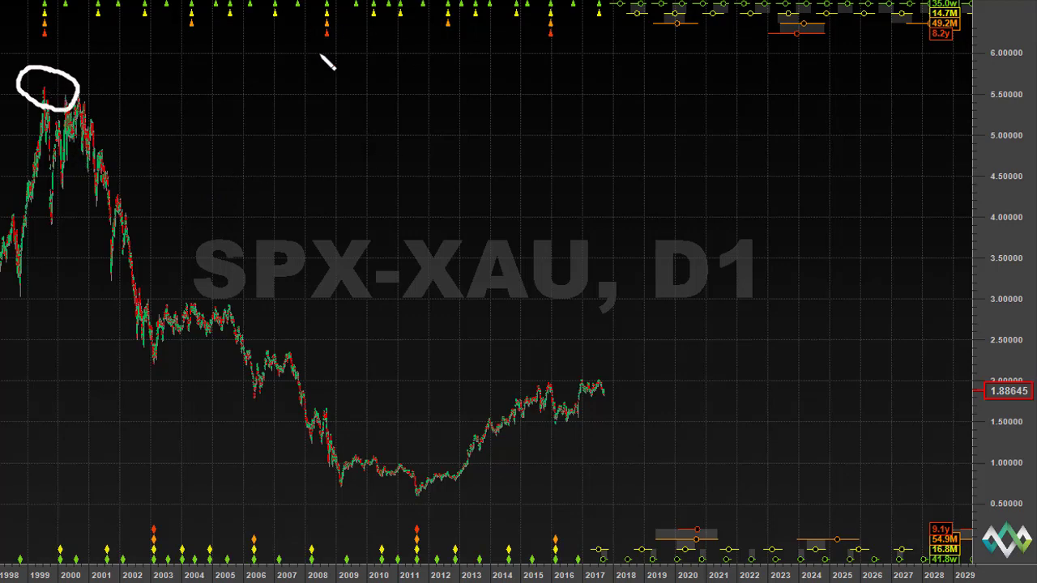
left_click(330, 19)
left_click_drag(330, 18, 324, 19)
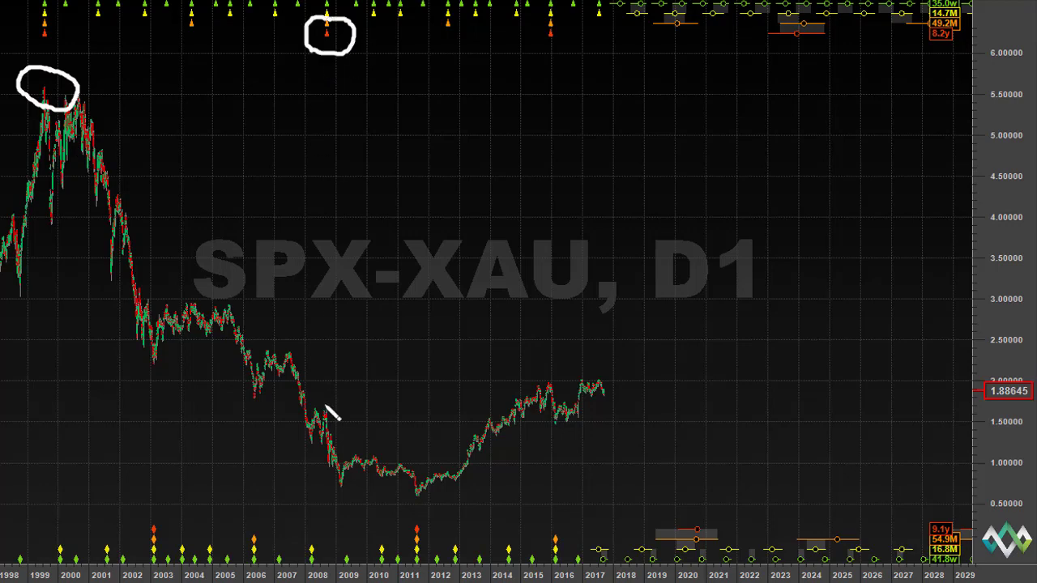
left_click_drag(324, 356, 326, 397)
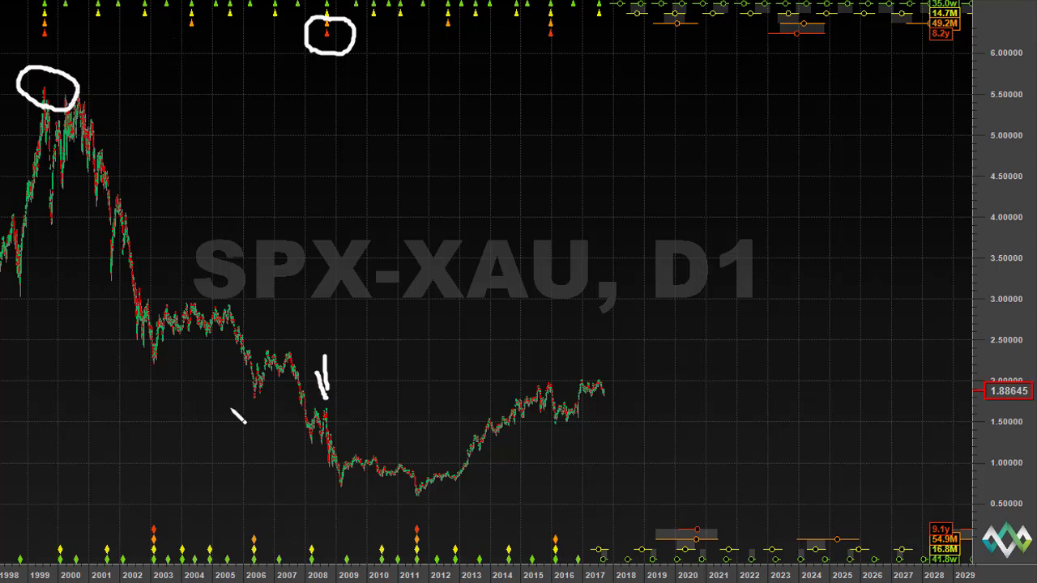
left_click_drag(558, 27, 555, 68)
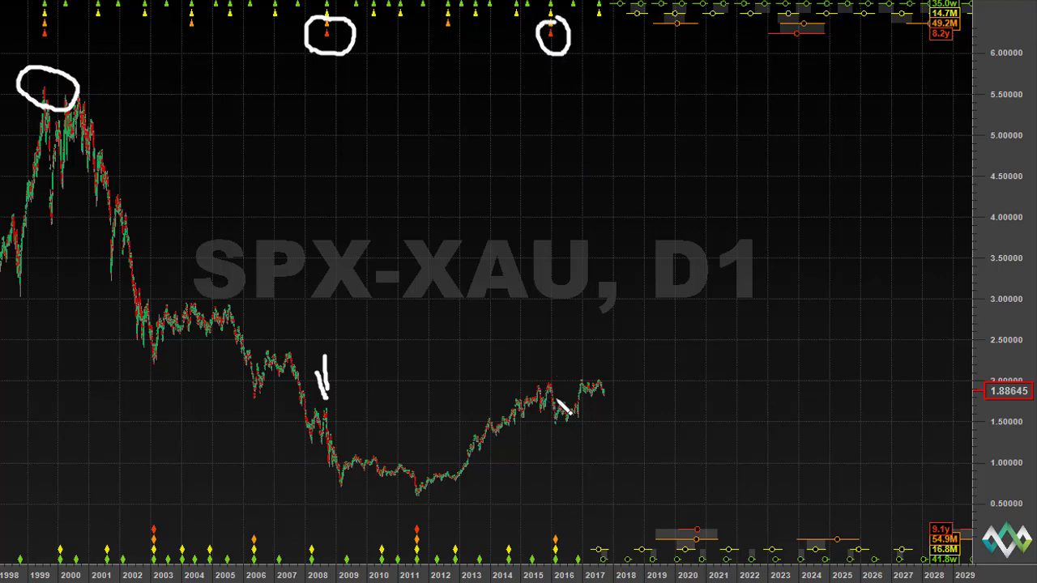
left_click_drag(554, 368, 561, 395)
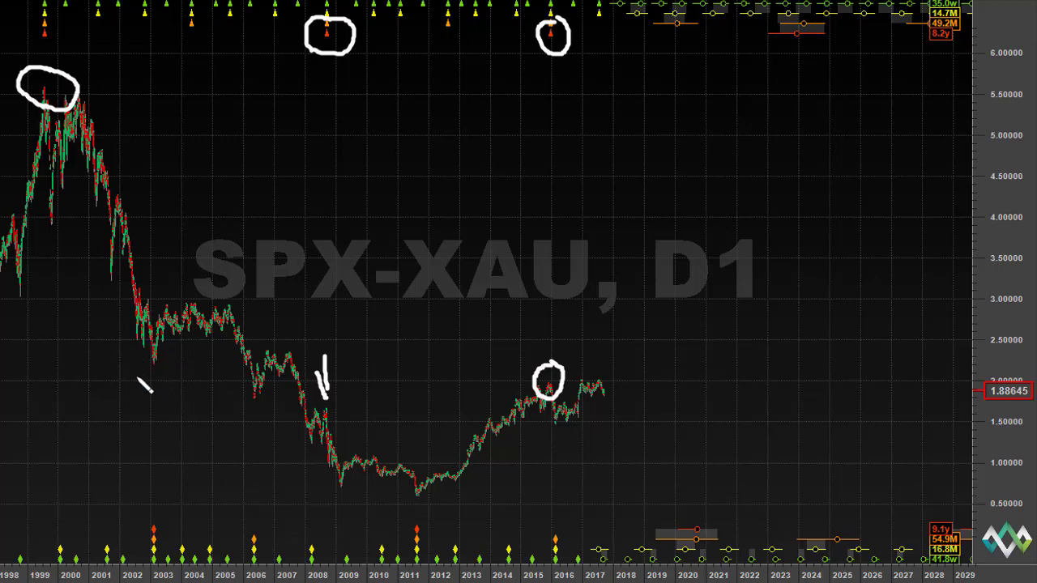
Step: Circle the SPX-XAU troughs of early 2003 and 2011, mark the low near early 2016, and clear all annotations
left_click_drag(148, 340, 152, 342)
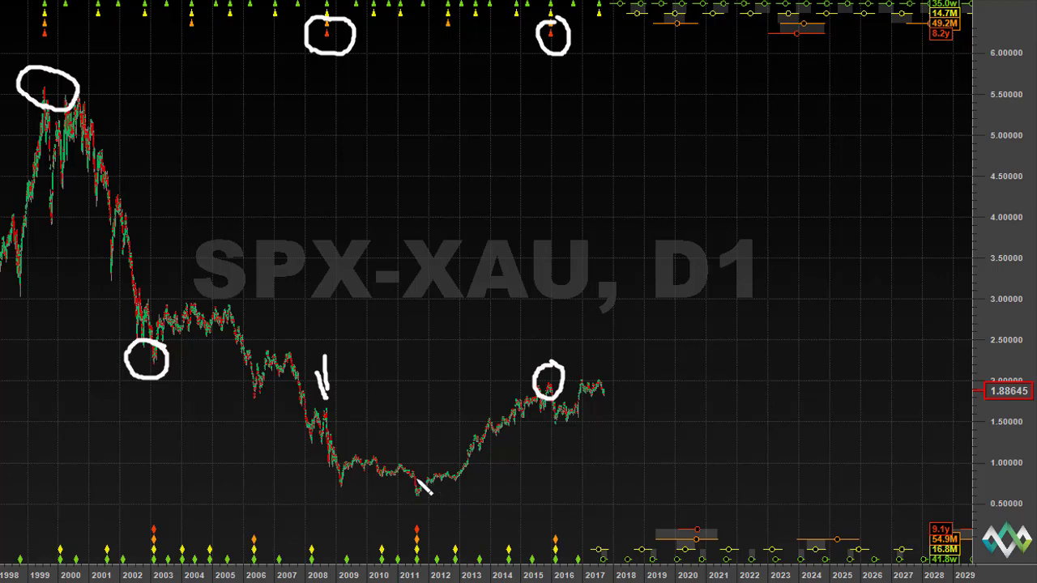
mouse_move(427, 476)
left_mouse_down()
mouse_move(423, 510)
mouse_move(427, 478)
left_mouse_up()
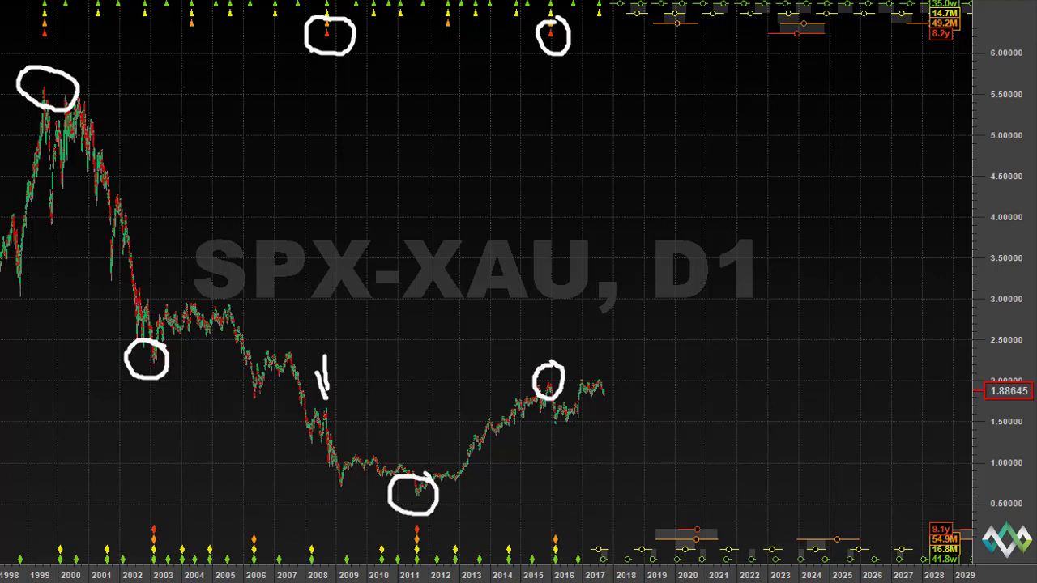
mouse_move(563, 413)
left_mouse_down()
mouse_move(541, 426)
mouse_move(572, 431)
mouse_move(557, 411)
left_mouse_up()
key("Escape")
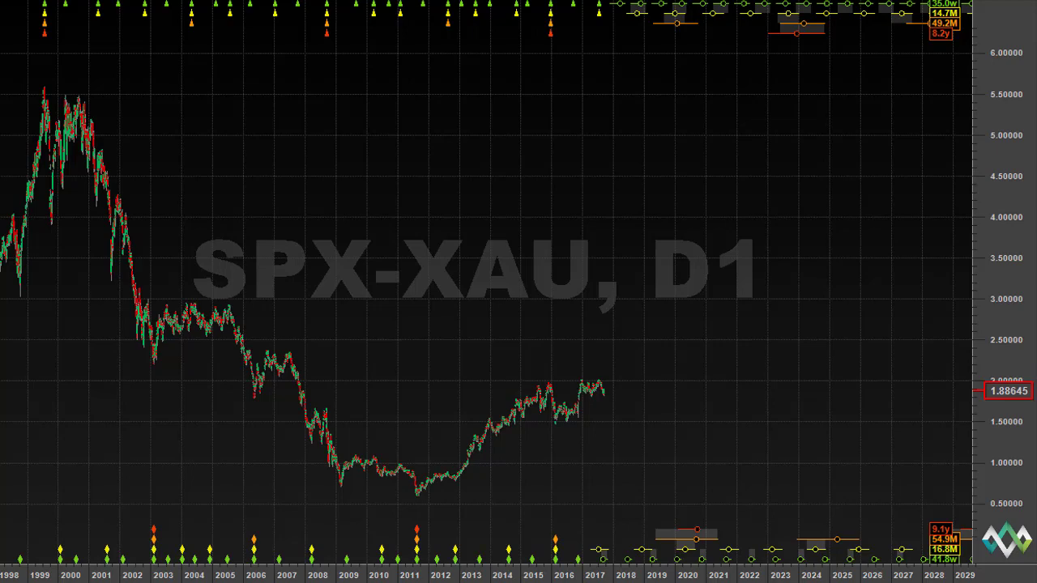
Step: Zoom the SPX-XAU chart in on the period from 2010 to 2022 and rescale the price axis
key("alt+w")
left_click(409, 116)
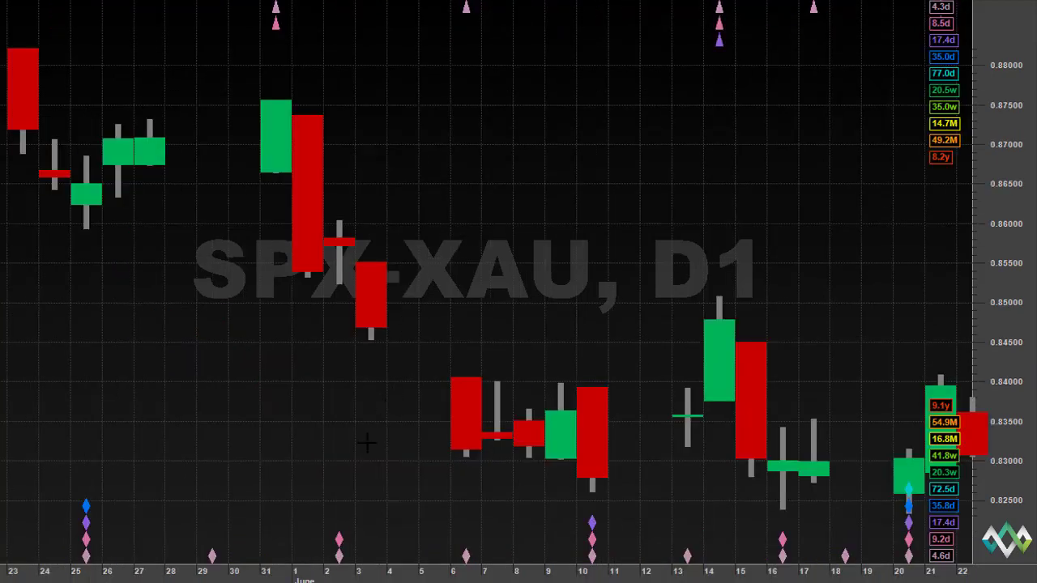
left_click(528, 136)
left_click(370, 518)
left_click(752, 375)
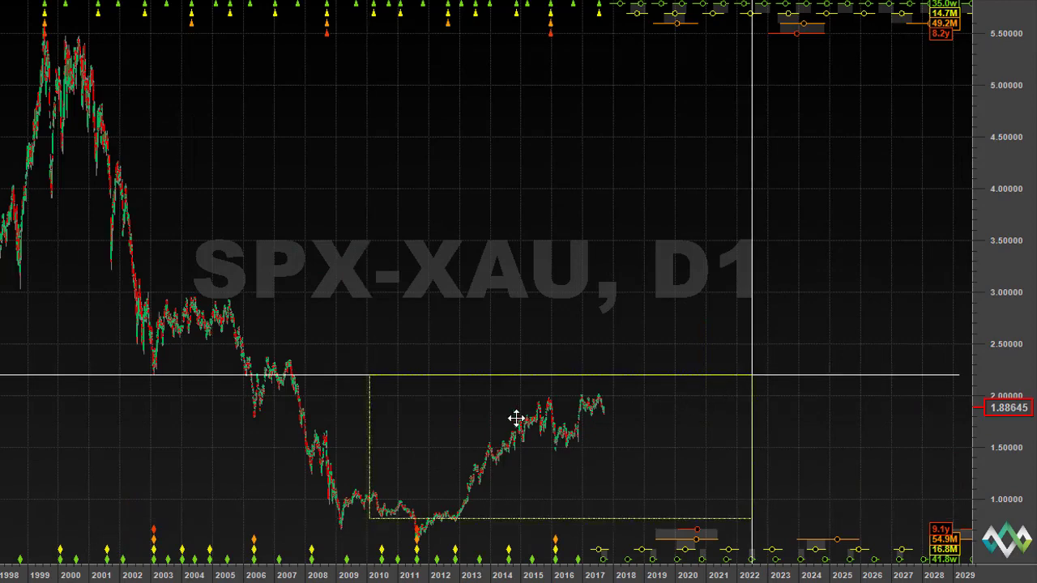
left_click(734, 217)
left_click_drag(1004, 56, 1013, 110)
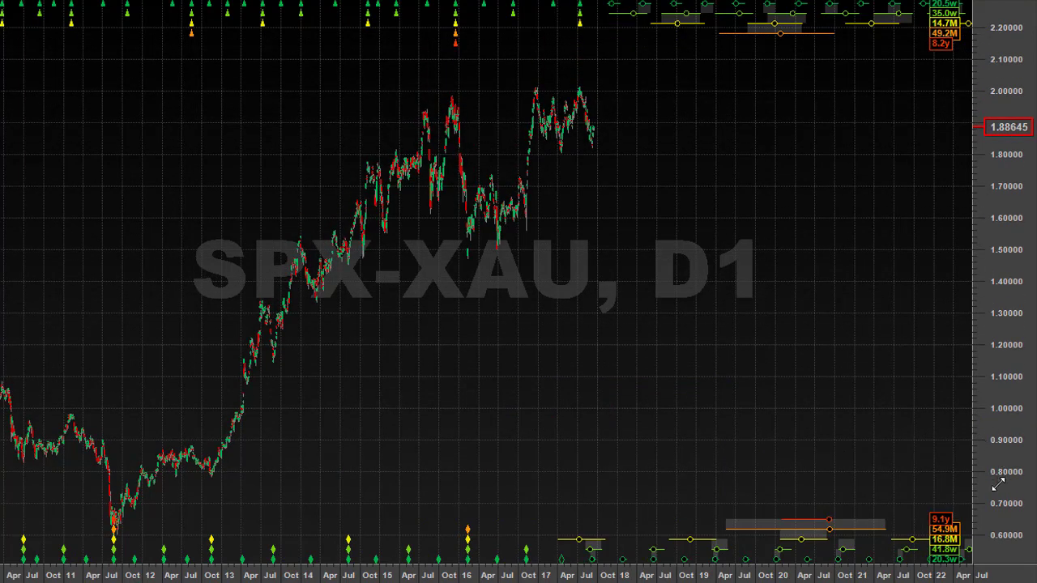
left_click_drag(1005, 454, 1010, 438)
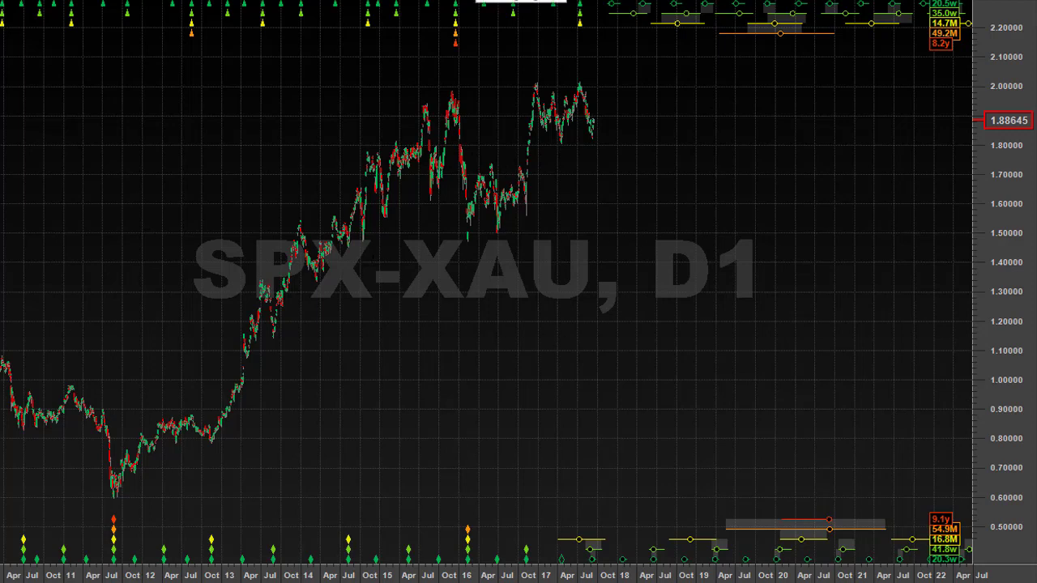
Step: Plot the 9 year cycle's projection lines and target circle on the SPX-XAU chart
left_click(474, 1)
left_click(510, 230)
left_click(496, 1)
left_click(494, 42)
left_click(494, 0)
left_click(495, 59)
left_click(495, 1)
left_click(496, 60)
left_click(495, 1)
left_click(493, 4)
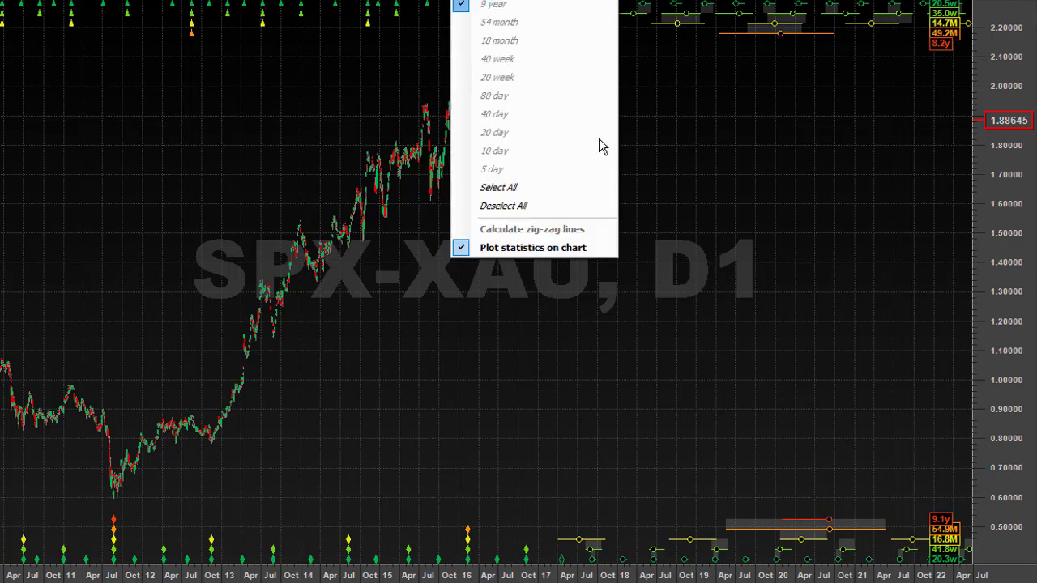
left_click(796, 257)
left_click_drag(1001, 124, 1001, 172)
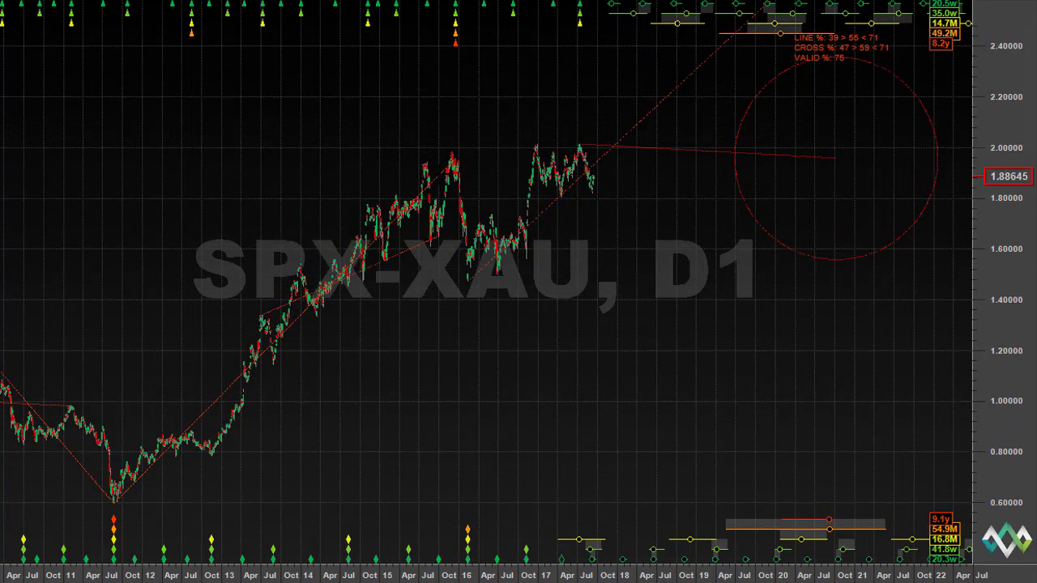
Step: Circle the late 2015 peak and sketch the fall to the early 2016 low and a rise toward late 2019
key("ctrl+shift+3")
left_click(459, 135)
mouse_move(485, 155)
left_mouse_down()
mouse_move(470, 213)
mouse_move(474, 279)
left_mouse_up()
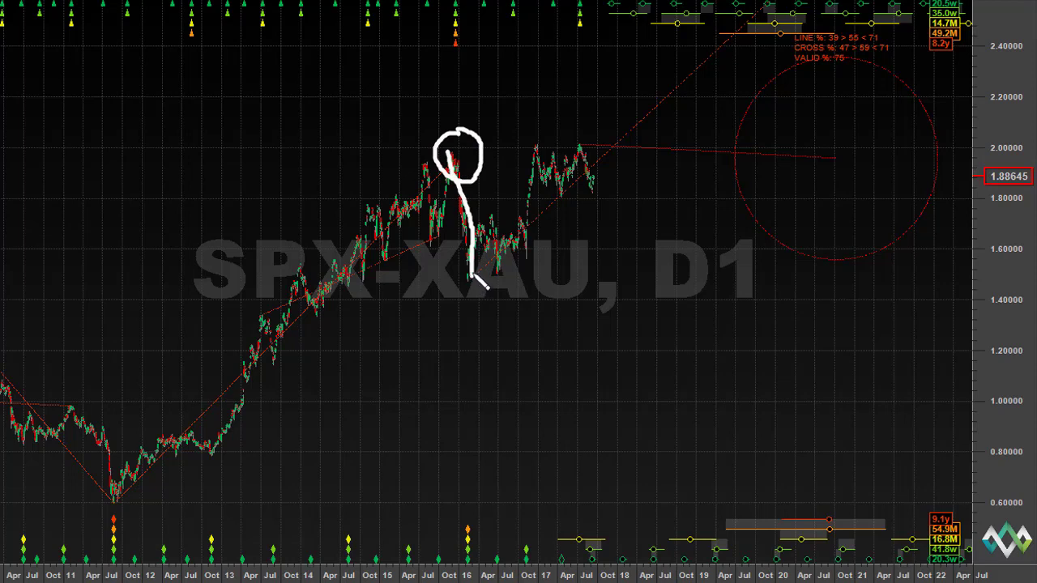
left_click_drag(473, 275, 753, 91)
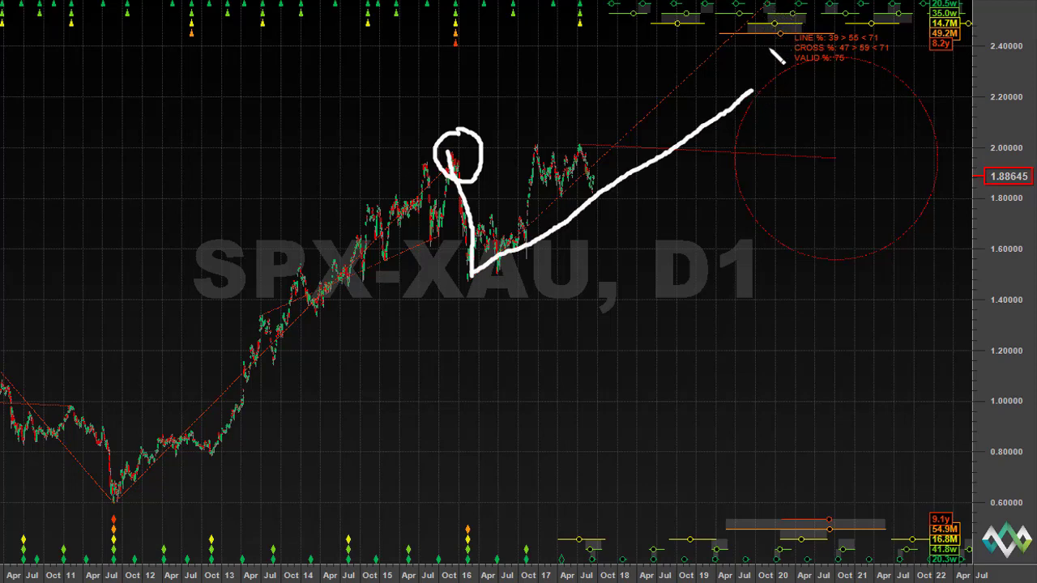
Step: Circle the projected peak and trough markers around 2020 and sketch a steep decline from late 2019 to mid-2020
left_click_drag(796, 55, 792, 48)
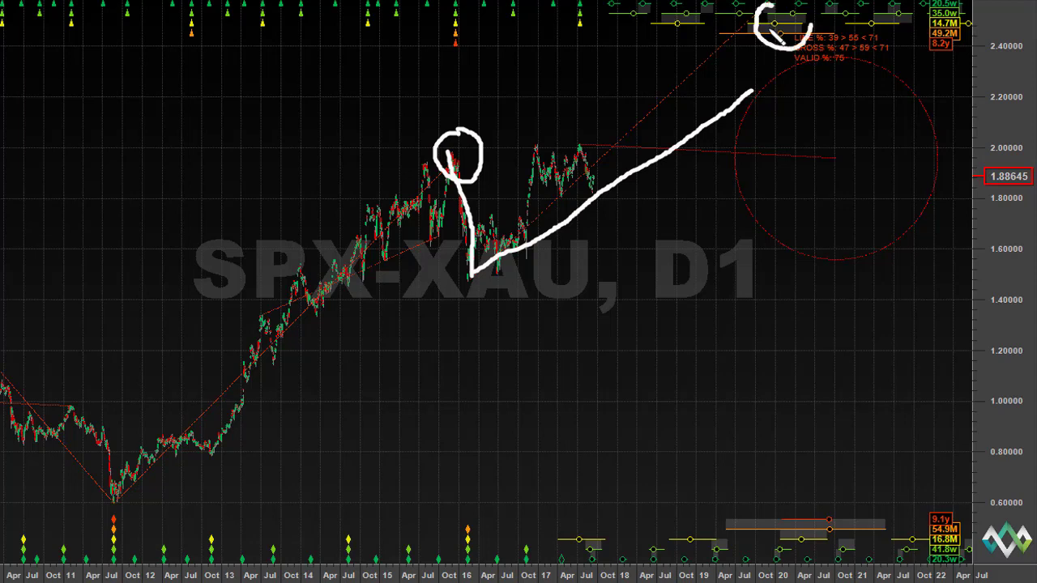
left_click_drag(753, 91, 774, 144)
left_click_drag(802, 213, 813, 285)
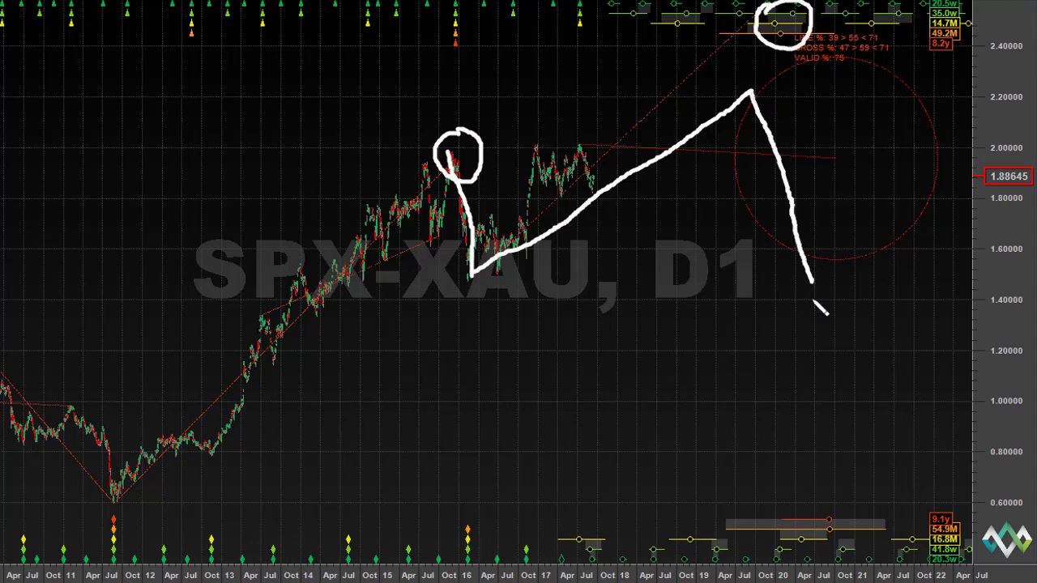
mouse_move(832, 499)
left_mouse_down()
mouse_move(782, 530)
mouse_move(836, 531)
mouse_move(833, 488)
left_mouse_up()
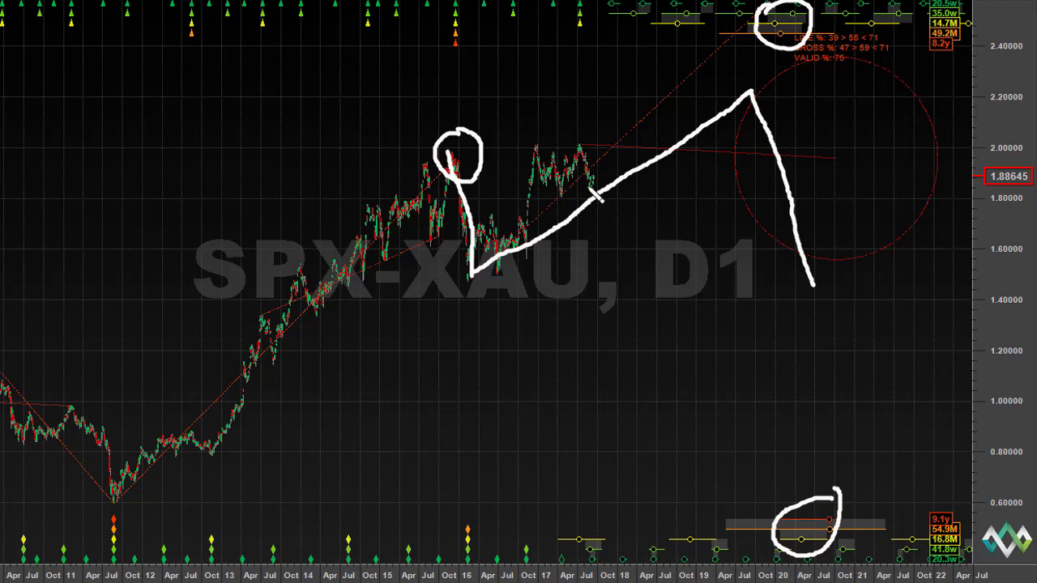
Step: Draw a rising arrow from the current price toward early 2019, and clear all annotations
left_click_drag(604, 164, 691, 109)
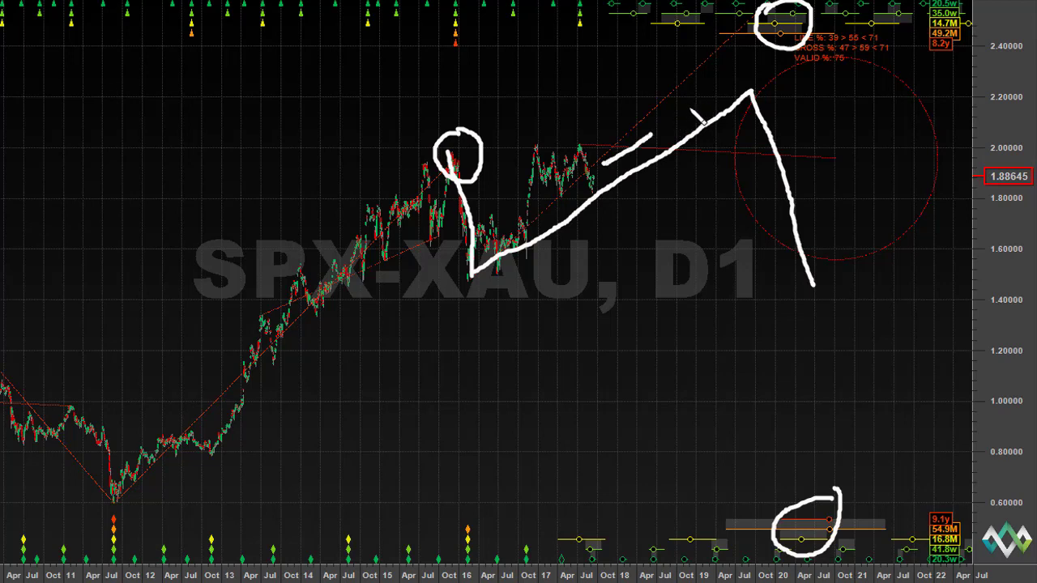
left_click_drag(648, 136, 698, 99)
left_click(685, 95)
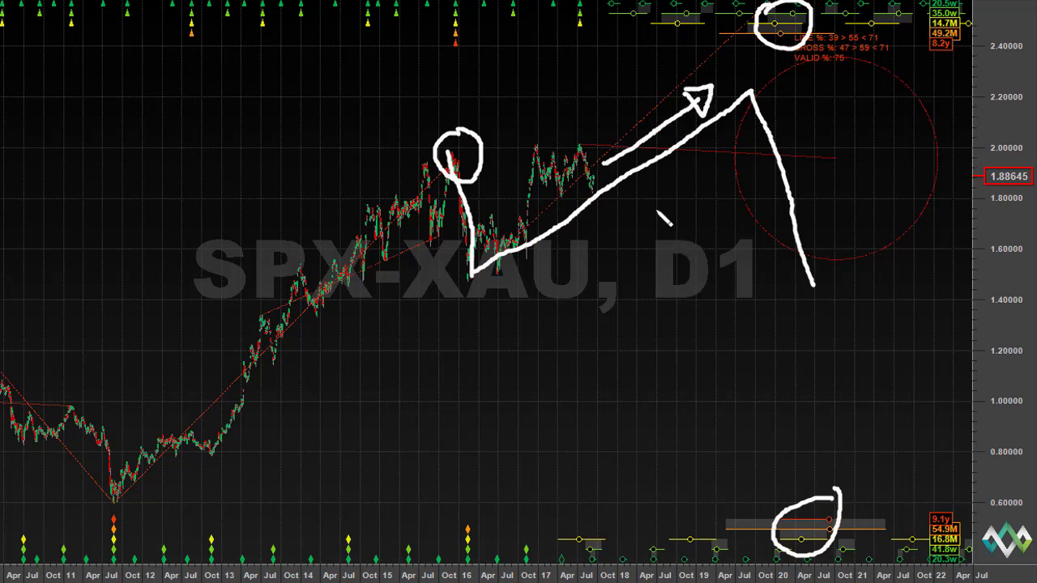
left_click(681, 88)
key("Escape")
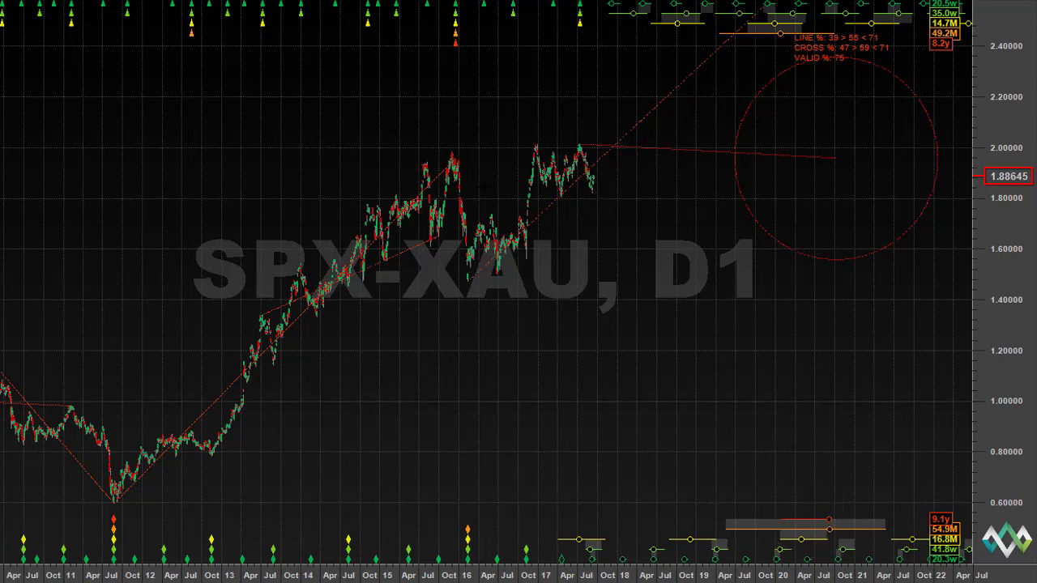
Step: Zoom in on mid-2015 to early 2019 and replace the 9 year projection lines with the 18 month and 54 month ones
left_click_drag(414, 124, 714, 348)
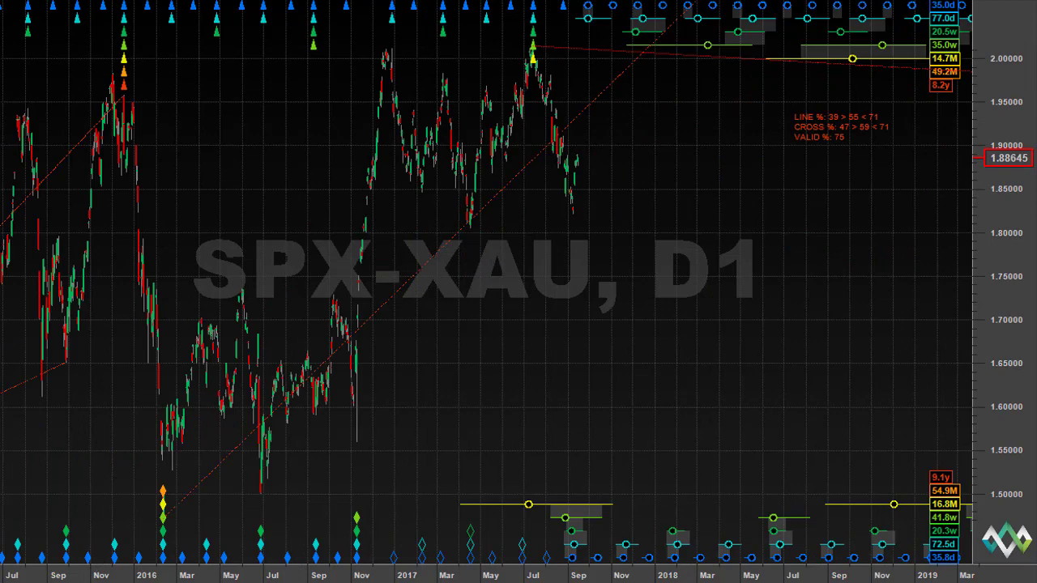
key("v")
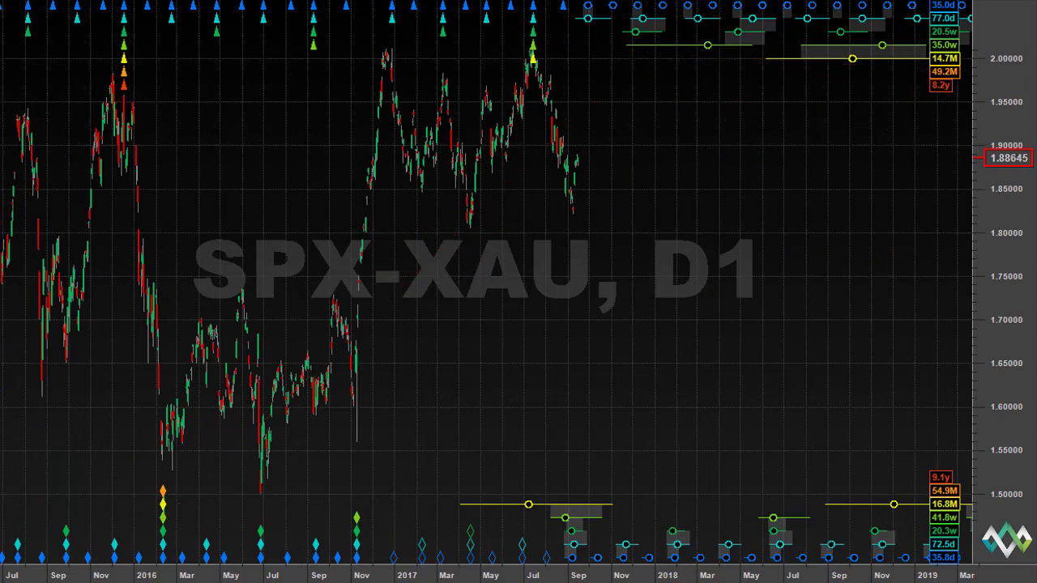
left_click(476, 0)
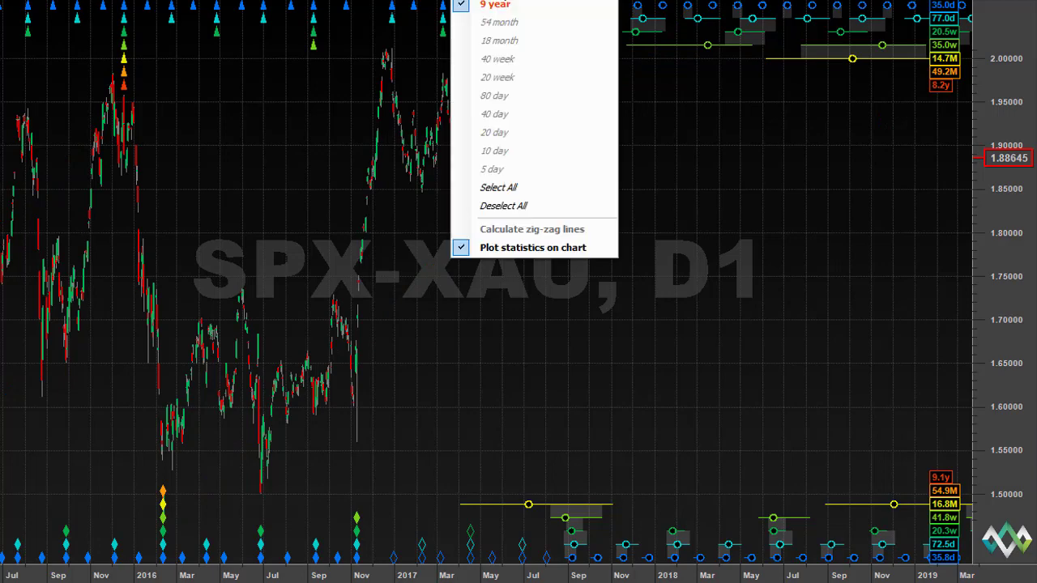
left_click(497, 40)
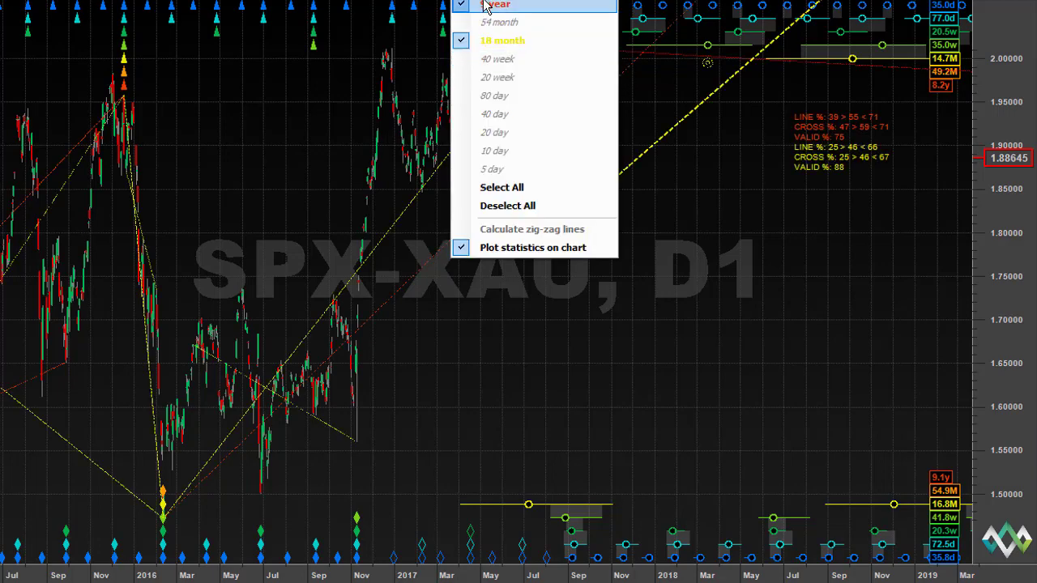
left_click(486, 6)
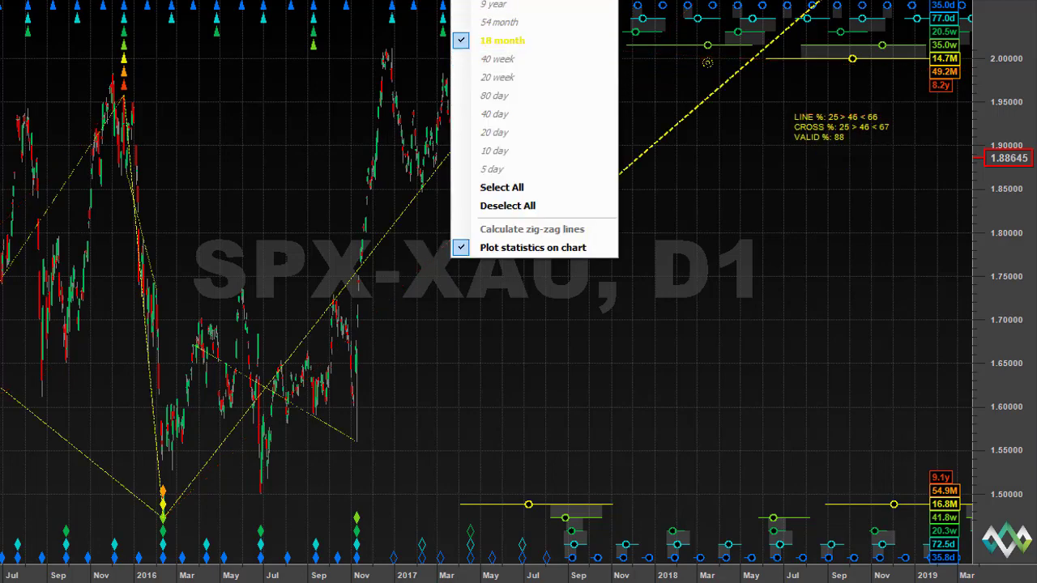
left_click(502, 24)
left_click(783, 224)
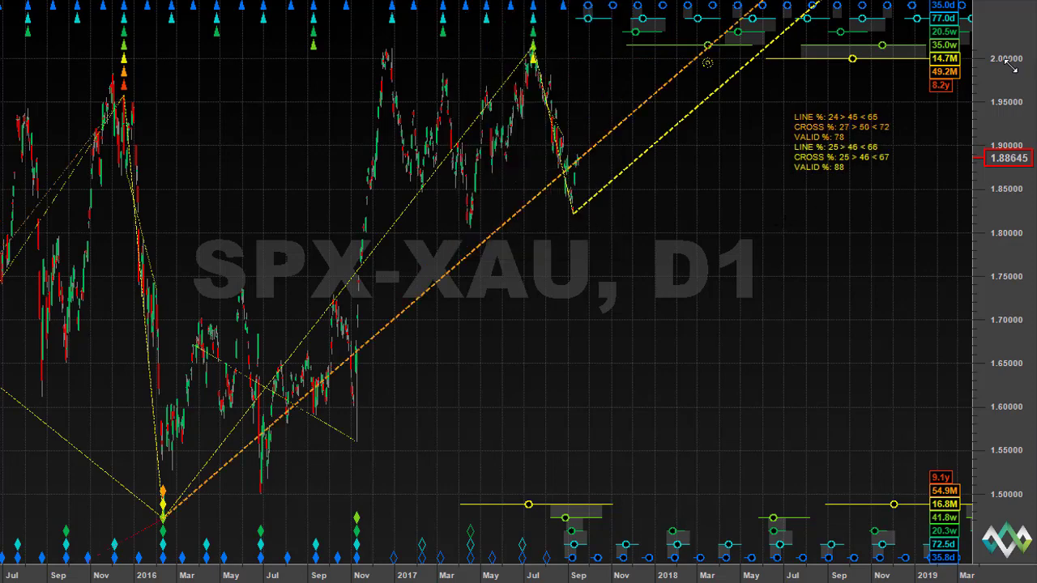
Step: Examine the 18 month and 54 month projection lines and their target circles out to 2020
left_click_drag(1001, 271, 999, 318)
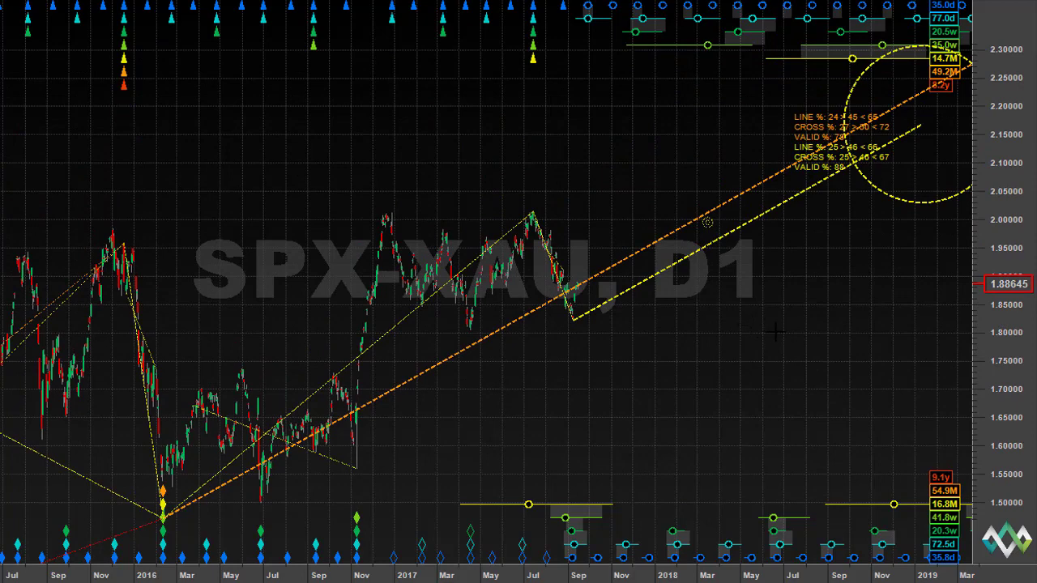
left_click_drag(768, 333, 613, 331)
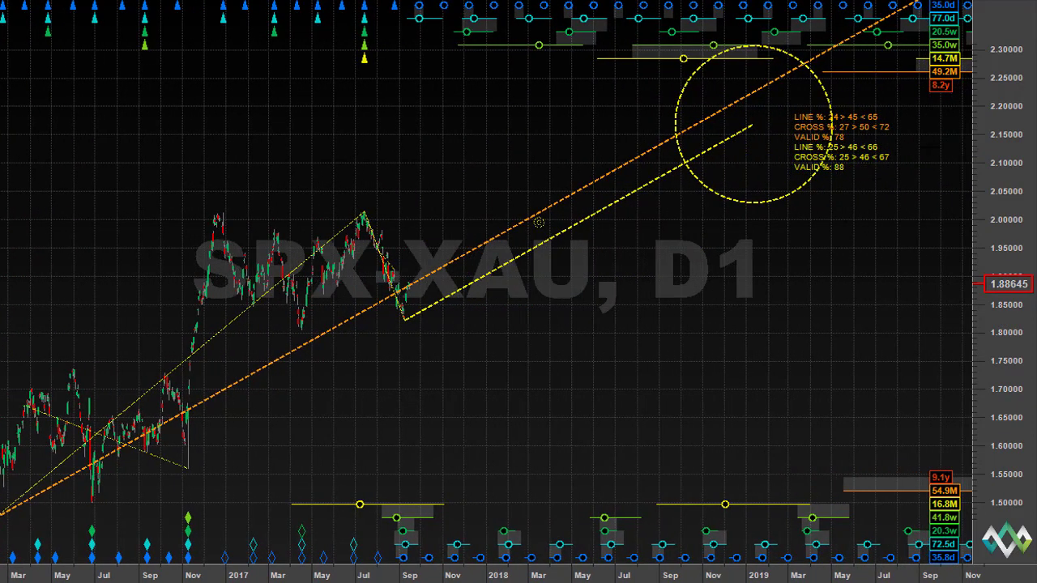
left_click_drag(539, 223, 538, 273)
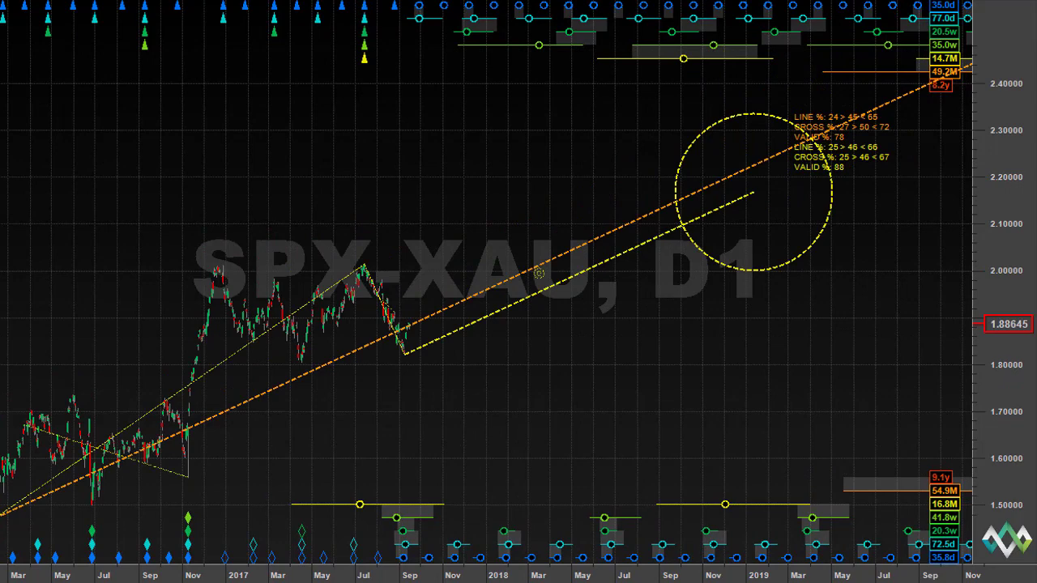
scroll(485, 283, "down", 3)
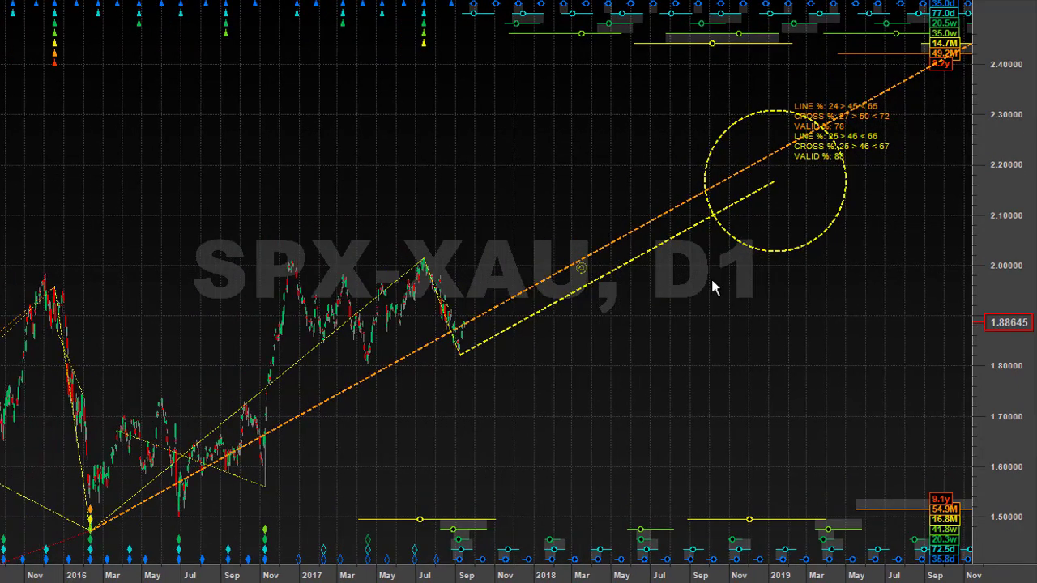
scroll(697, 310, "down", 5)
left_click_drag(713, 359, 678, 366)
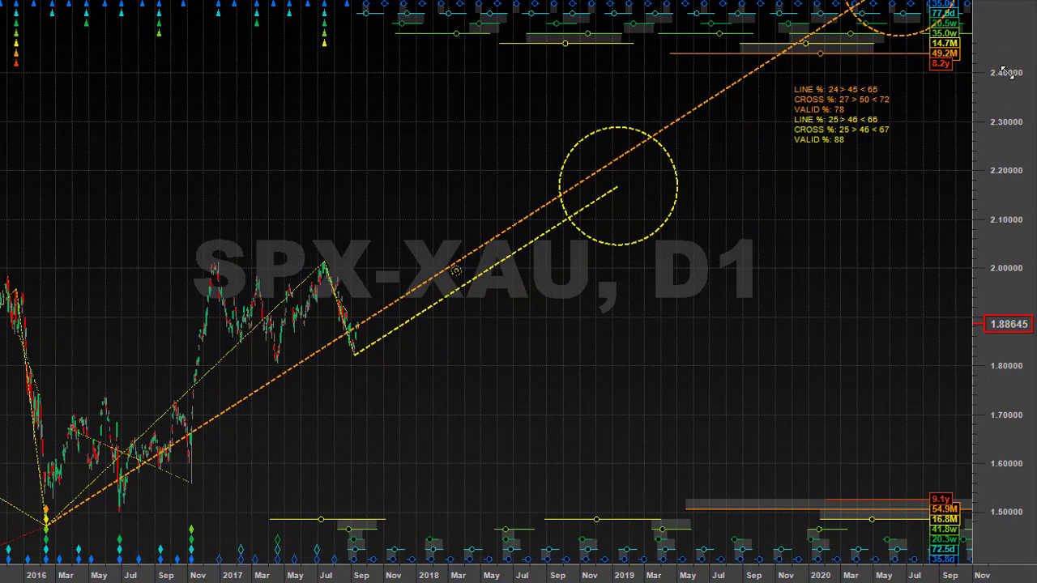
left_click_drag(999, 112, 999, 143)
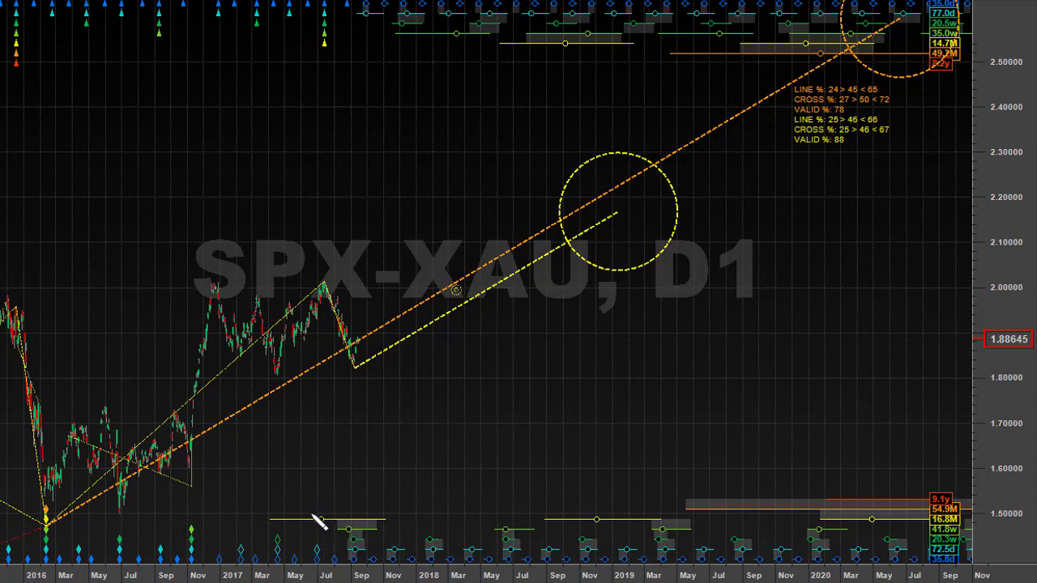
Step: Draw arrows to the projected trough markers for October 2017, mid-2018 and early 2019, and clear all annotations
mouse_move(435, 425)
left_mouse_down()
mouse_move(381, 495)
mouse_move(398, 509)
mouse_move(403, 494)
left_mouse_up()
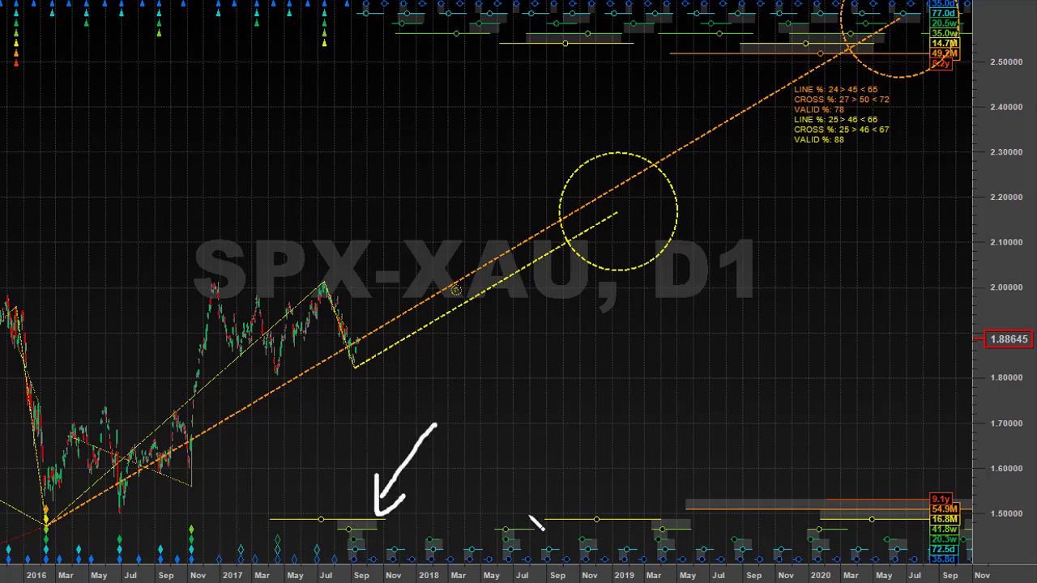
left_click(532, 453)
mouse_move(533, 452)
left_mouse_down()
mouse_move(512, 512)
mouse_move(500, 502)
left_mouse_up()
left_click(497, 497)
mouse_move(674, 456)
left_mouse_down()
mouse_move(669, 507)
mouse_move(686, 491)
left_mouse_up()
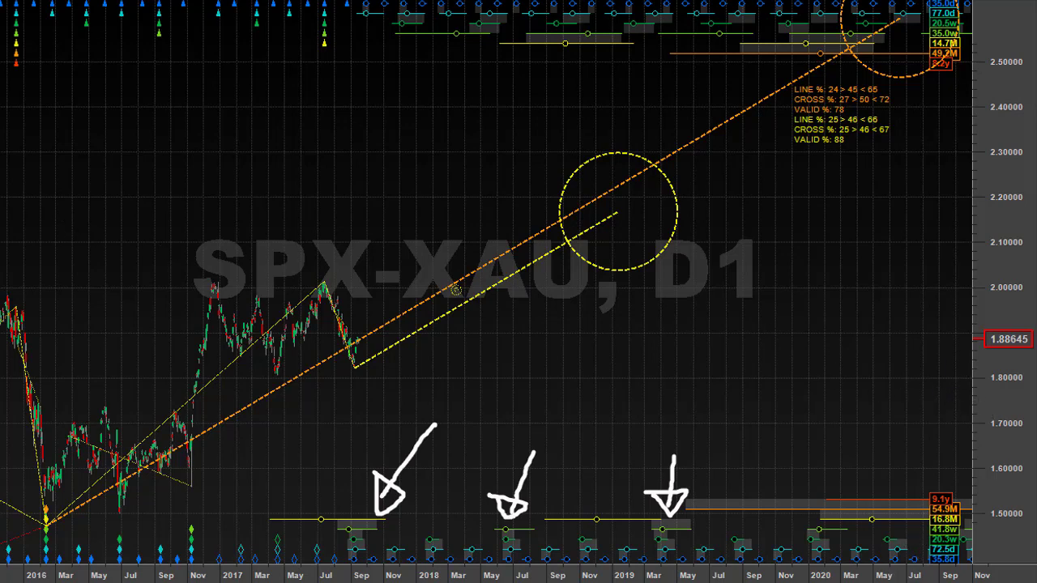
key("Escape")
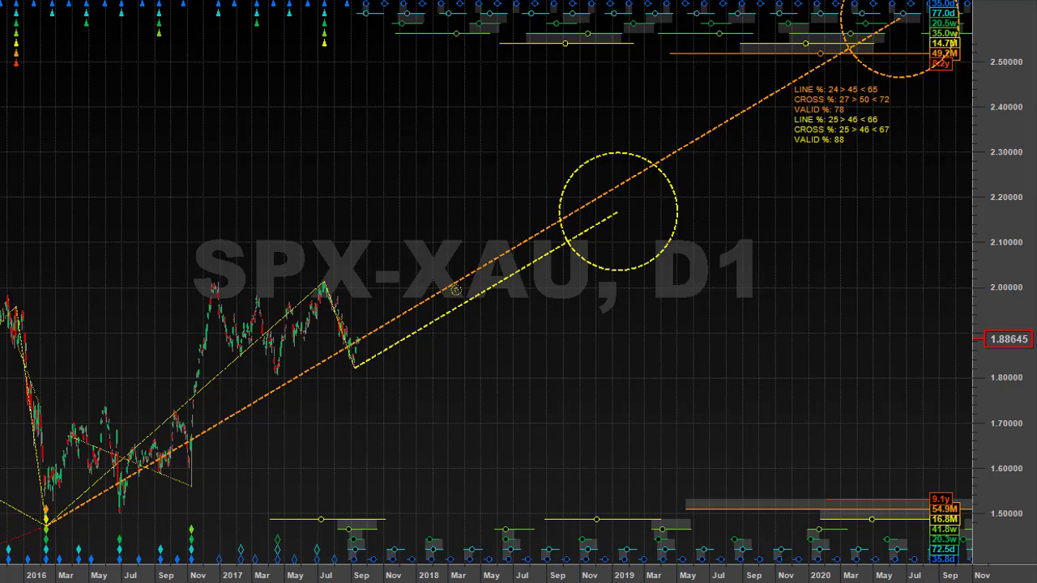
Step: Switch to the SPX500 chart and hide its dashed composite model line
left_click(468, 2)
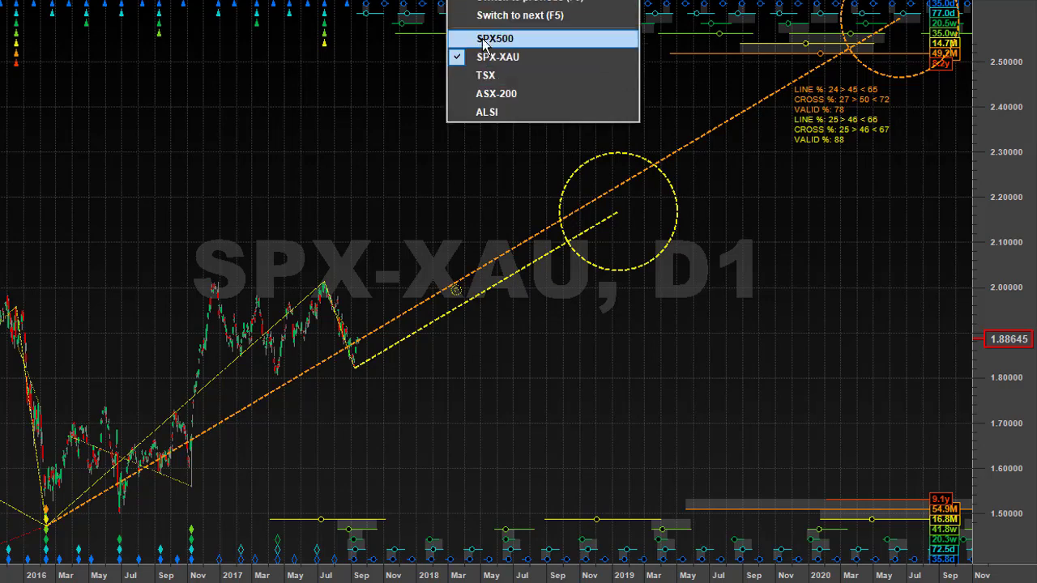
left_click(483, 39)
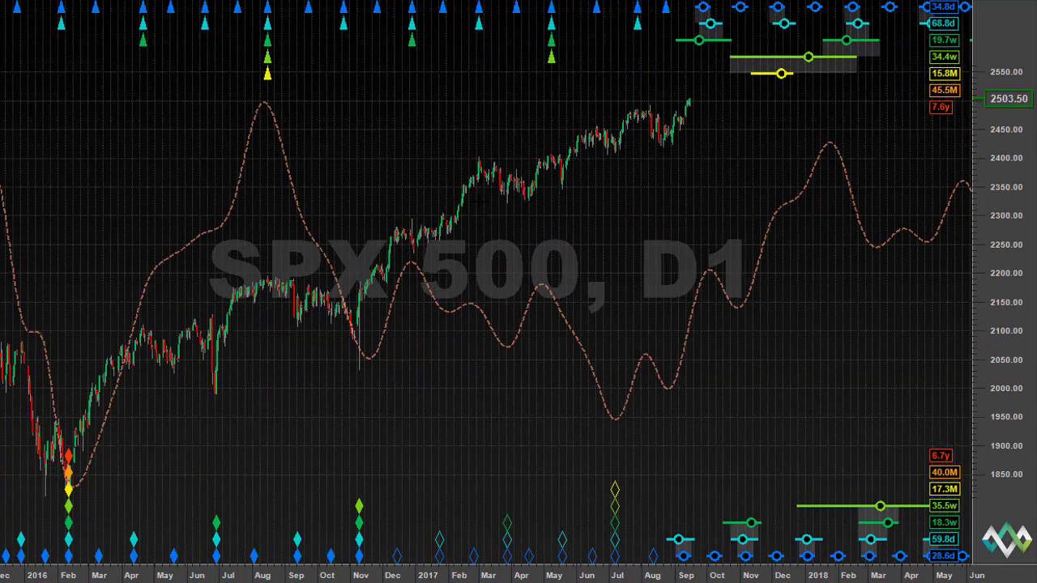
left_click(266, 2)
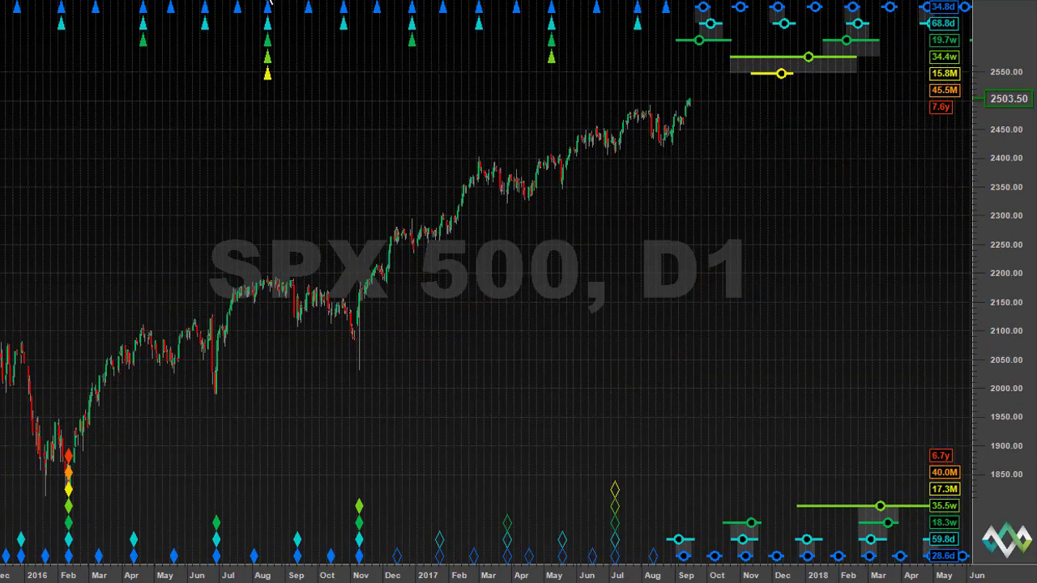